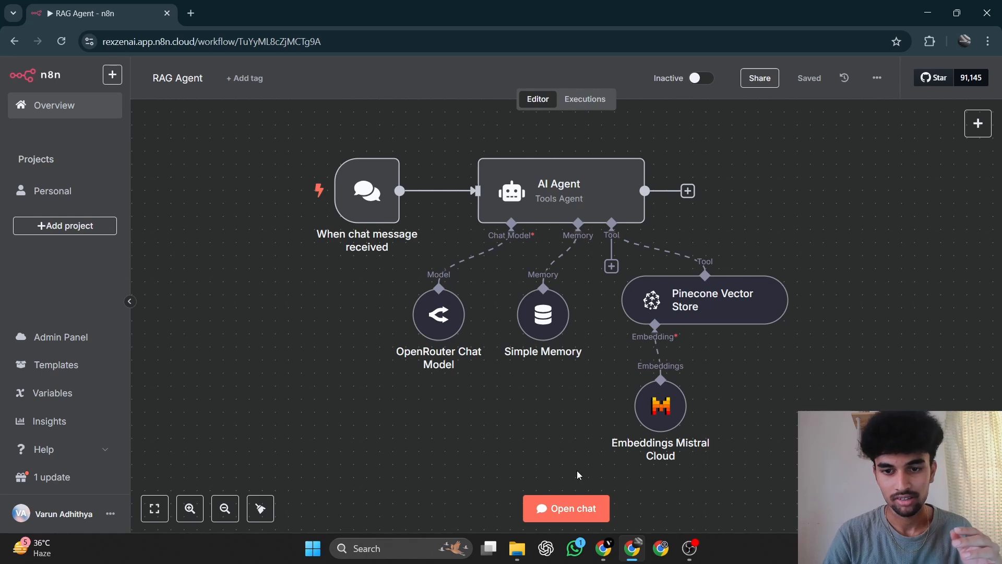
Open the RAG Agent workflow's chat and send the question "what are the do's that staffs should follow".
click(574, 508)
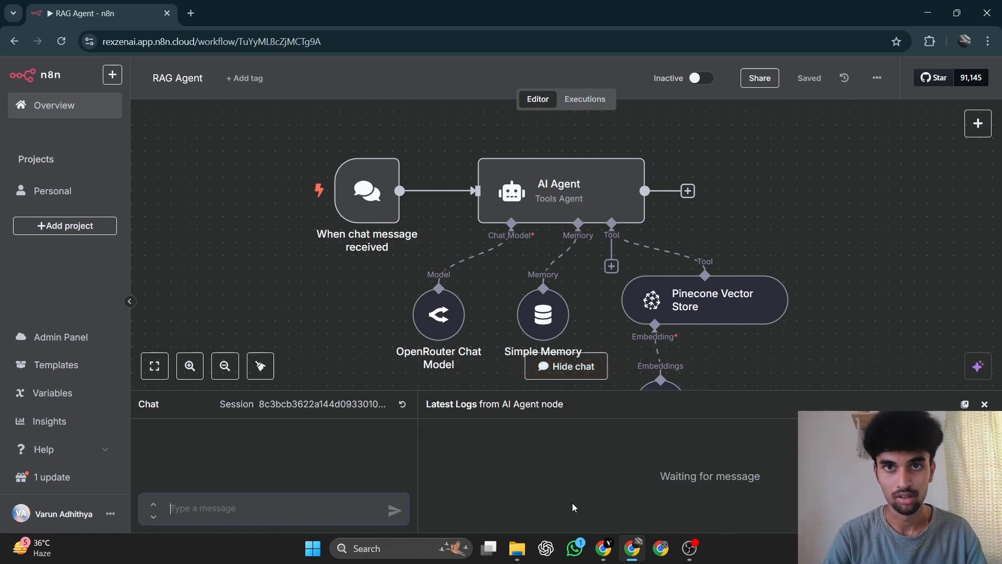
click(240, 505)
text(wha)
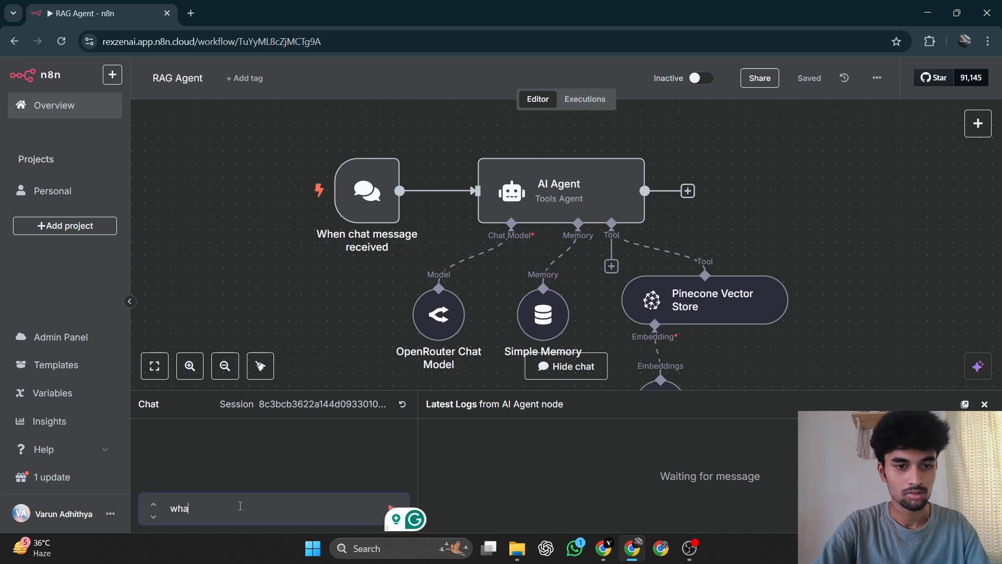
text(t are th)
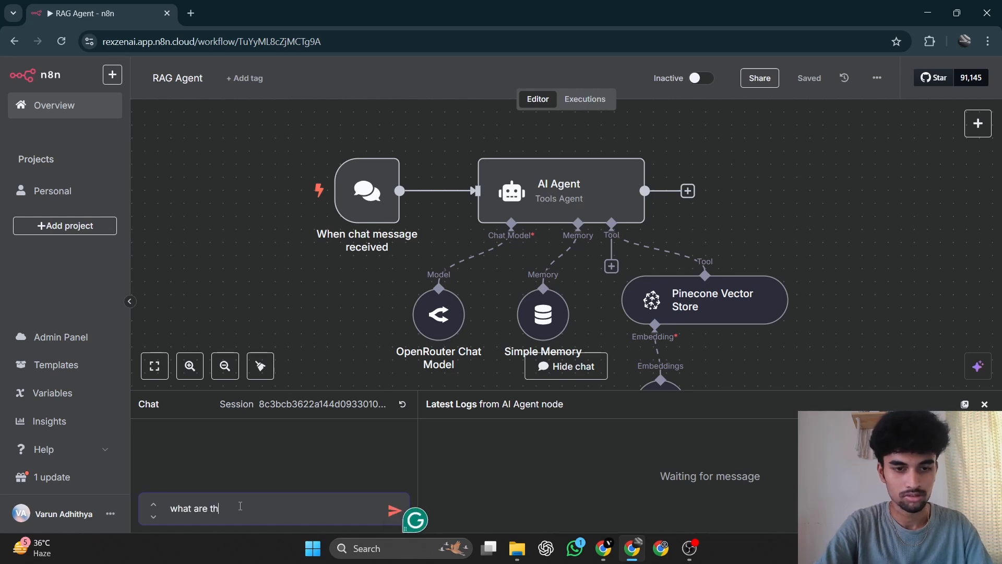
text(e do)
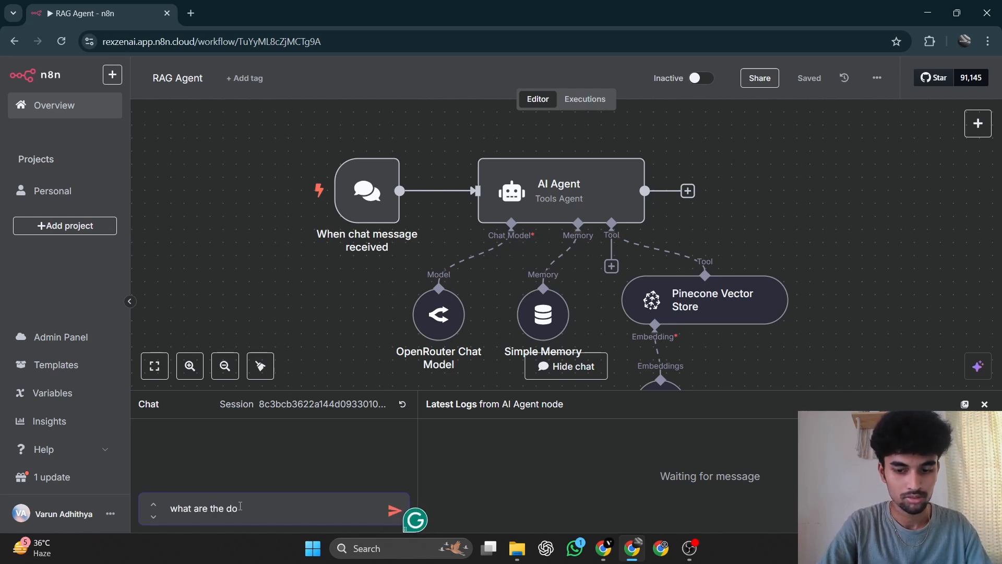
text('s for)
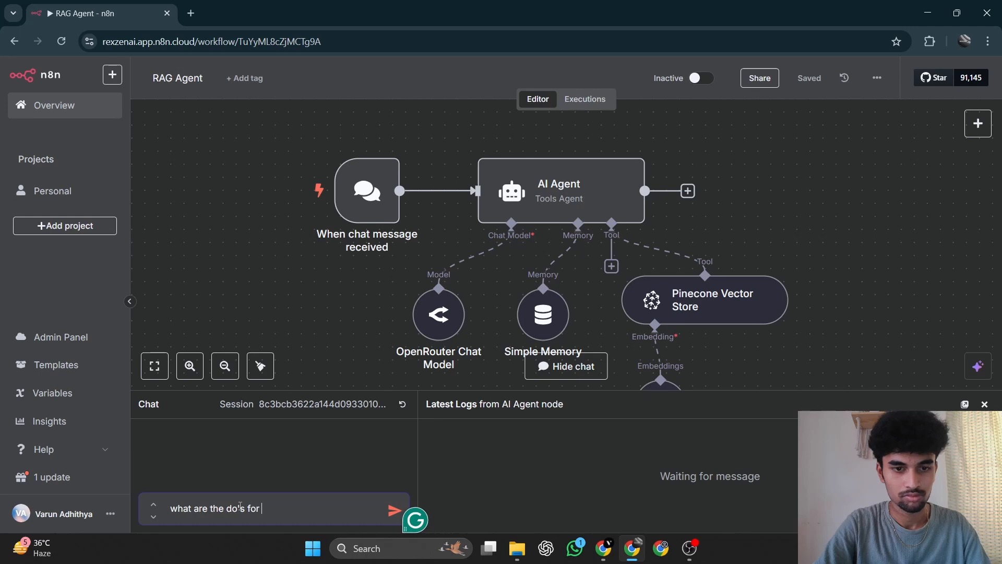
key(BackSpace)
key(BackSpace)
key(BackSpace)
key(BackSpace)
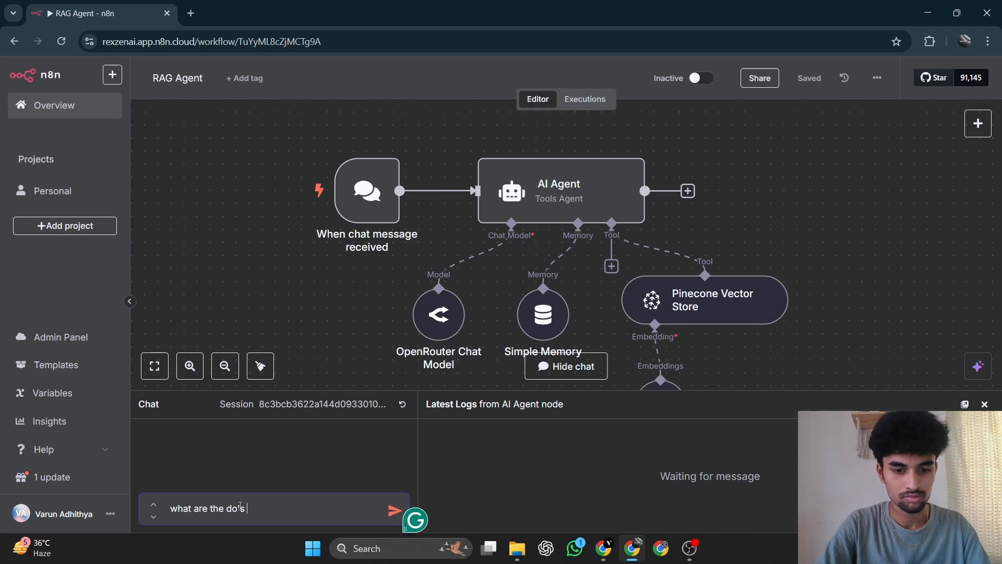
text(that )
text(sd)
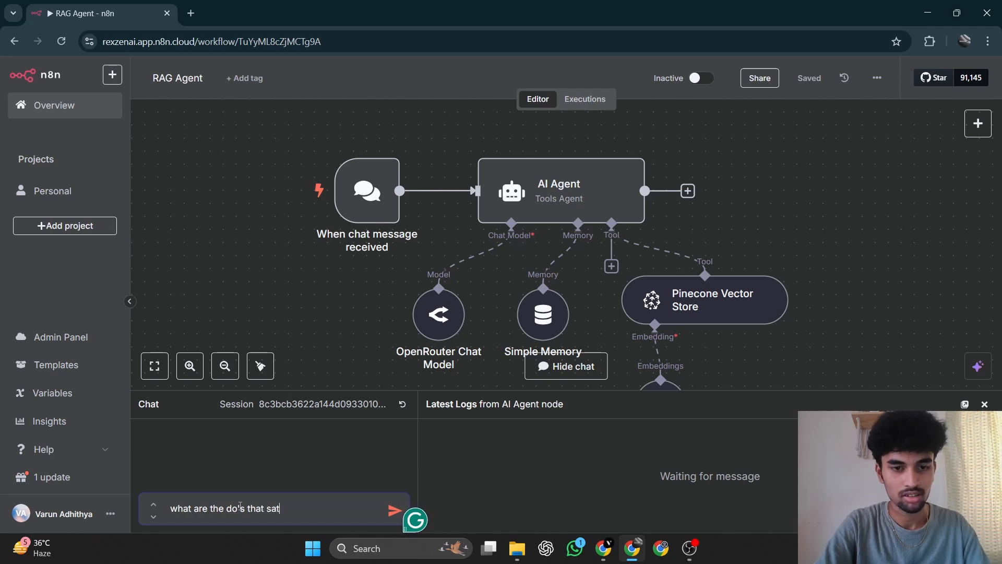
key(BackSpace)
text(ta)
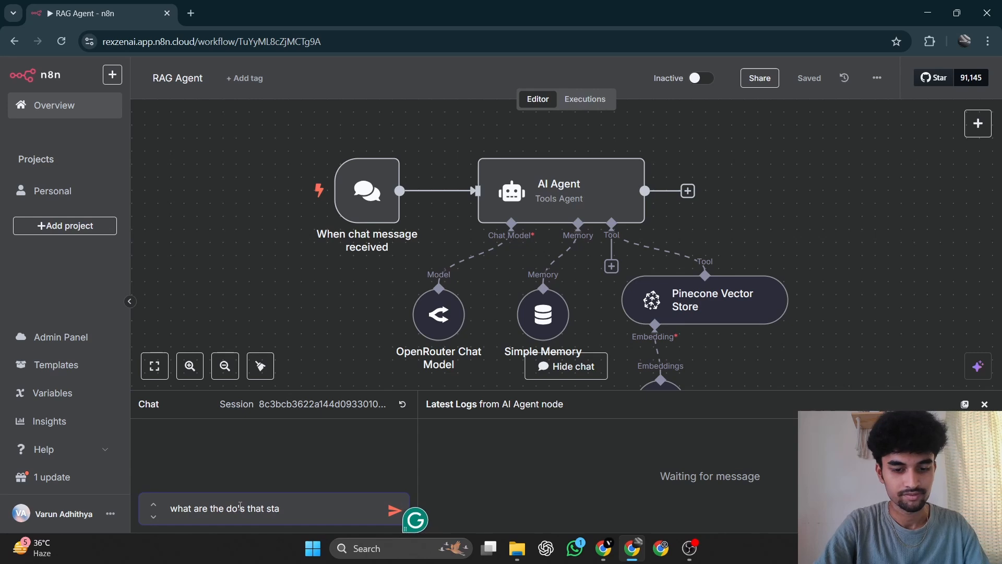
text(ffs sh)
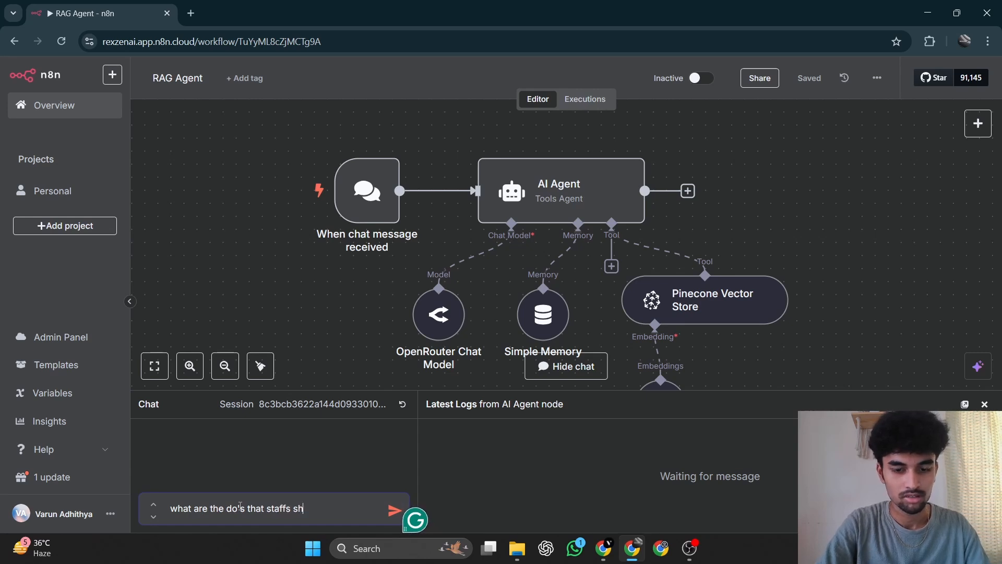
text(ould follow)
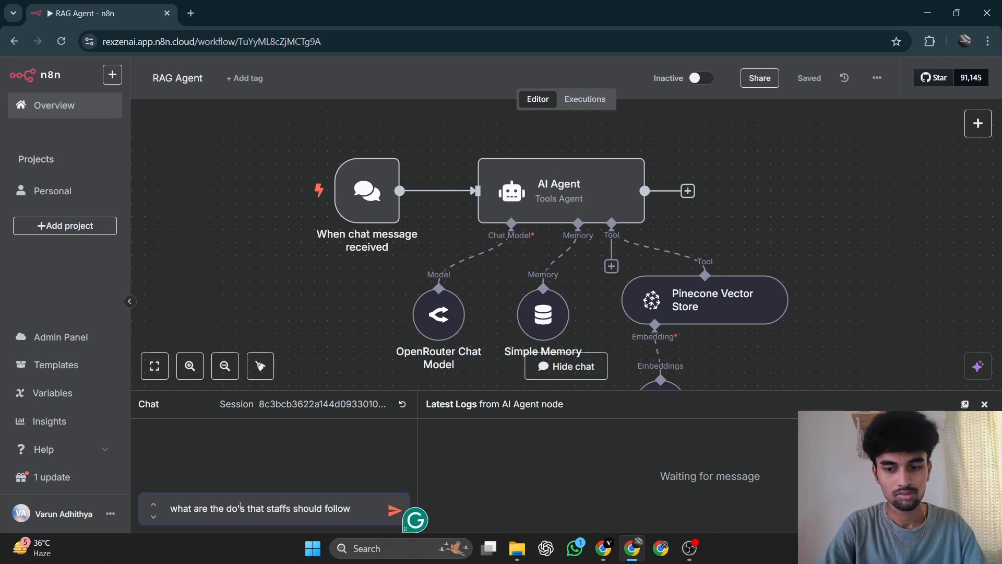
key(Return)
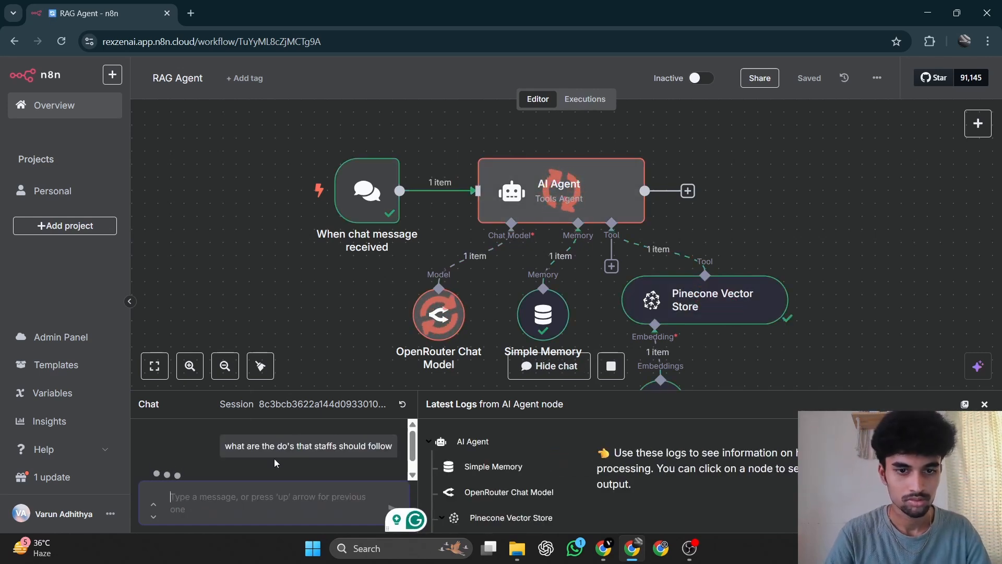
Enlarge the chat area and read through the agent's answer about the staff do's.
drag(339, 390, 350, 220)
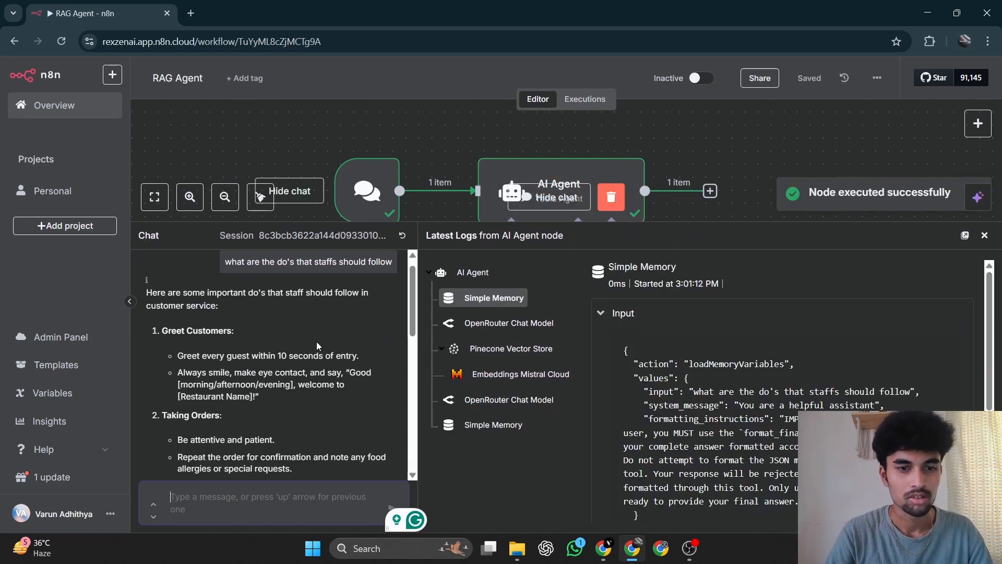
scroll(316, 342, down, 1)
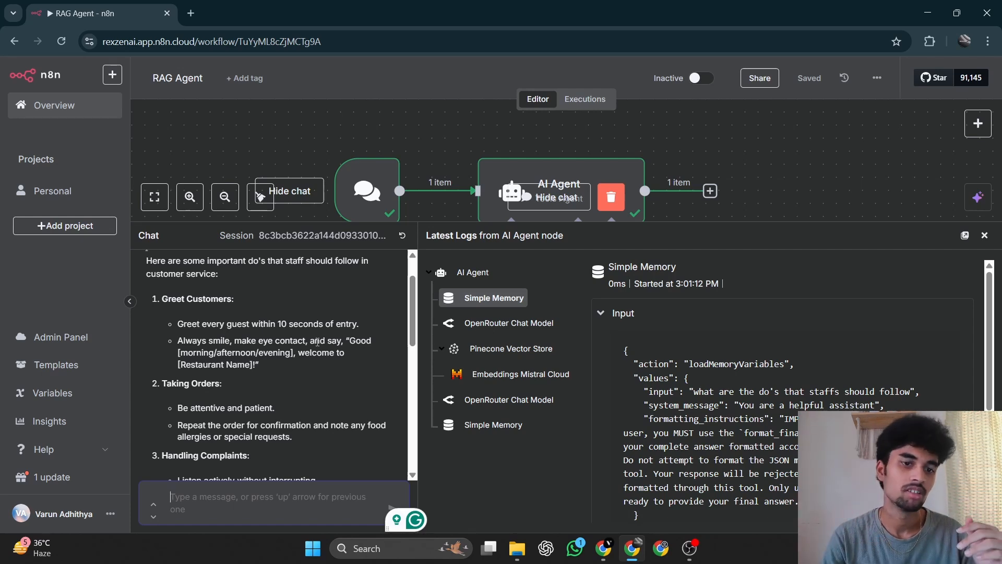
scroll(261, 412, up, 1)
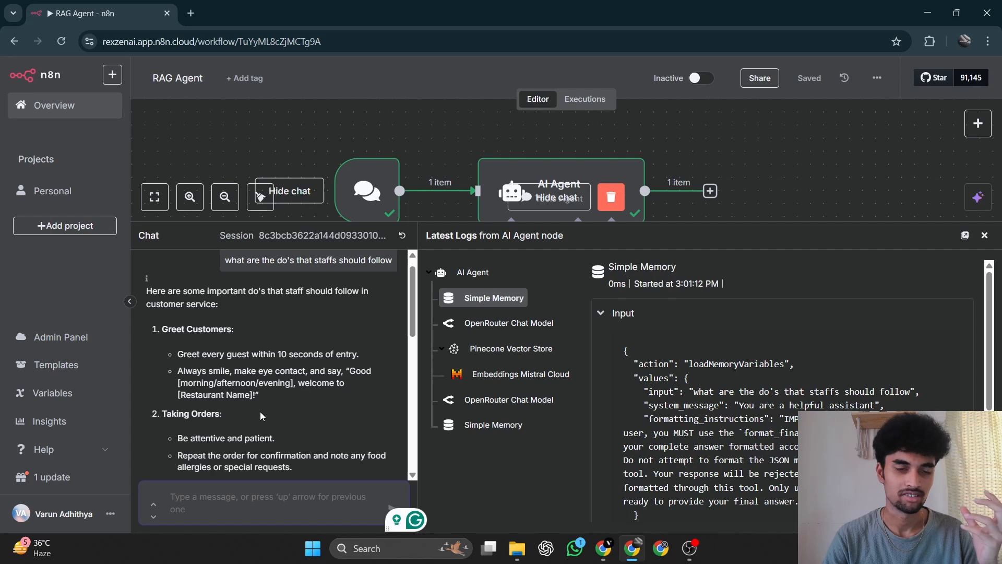
scroll(260, 411, down, 10)
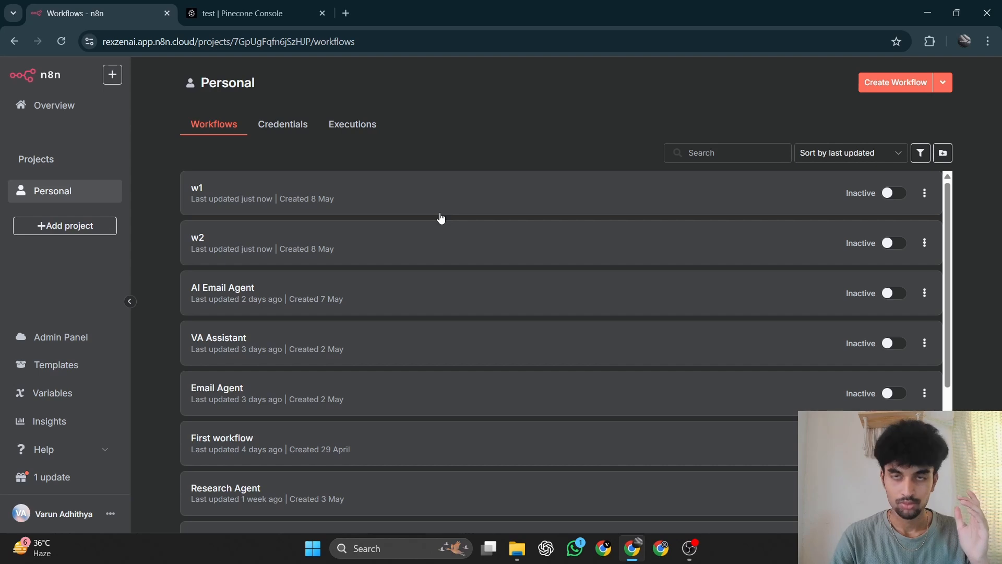
Create a new blank workflow in the Personal project.
click(882, 83)
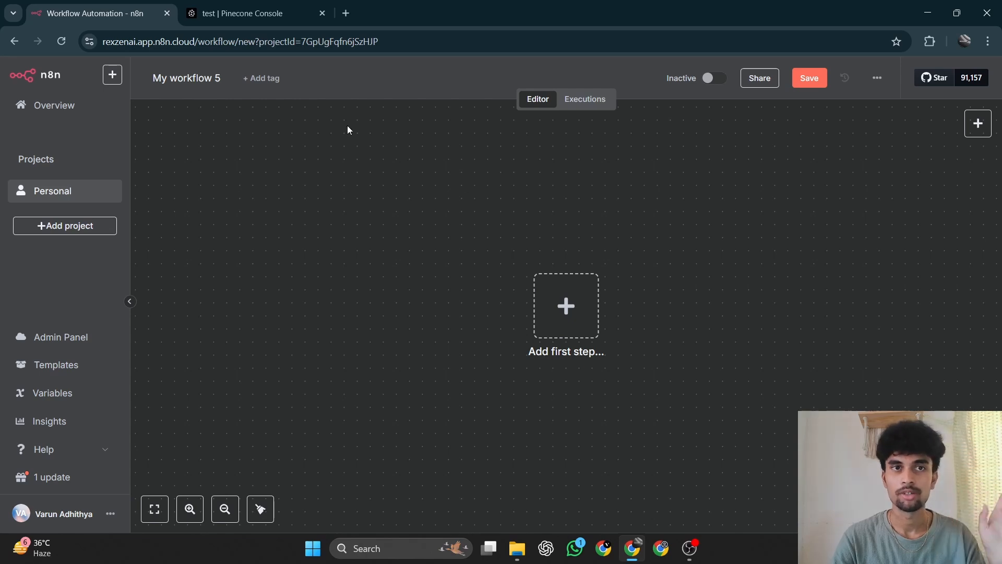
Switch to the Pinecone console, open the form for a new index and examine its model, cloud provider and region options.
click(248, 4)
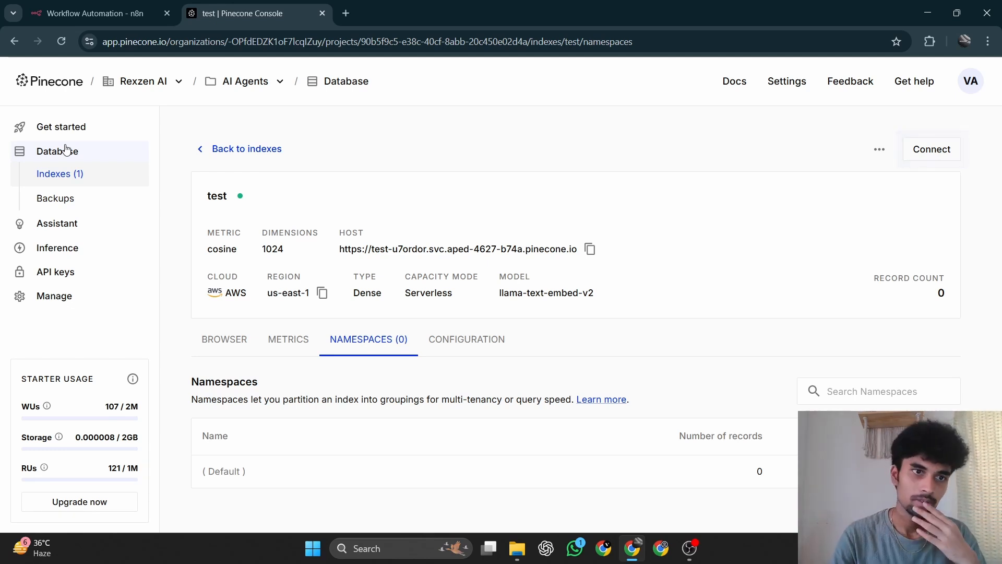
click(72, 174)
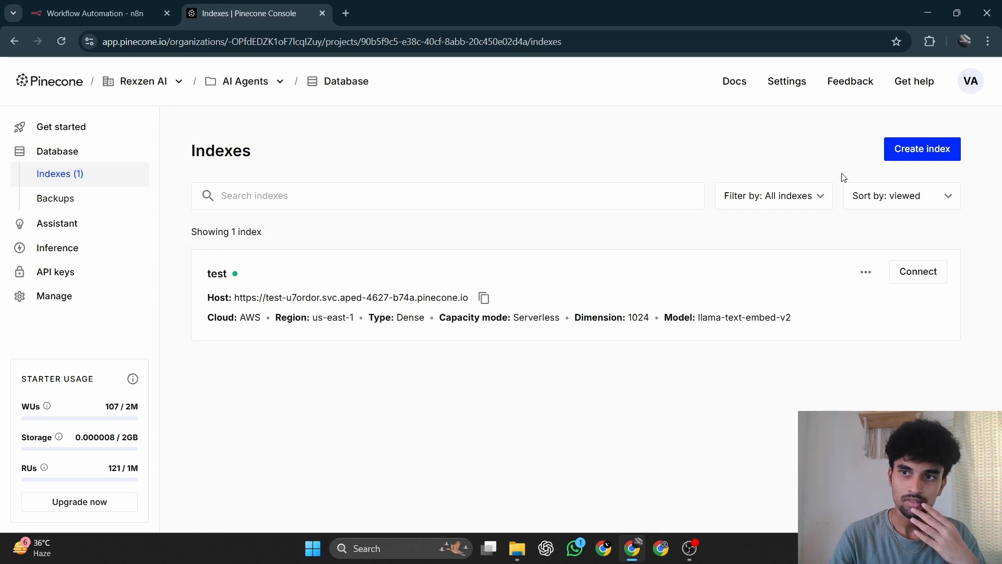
click(942, 156)
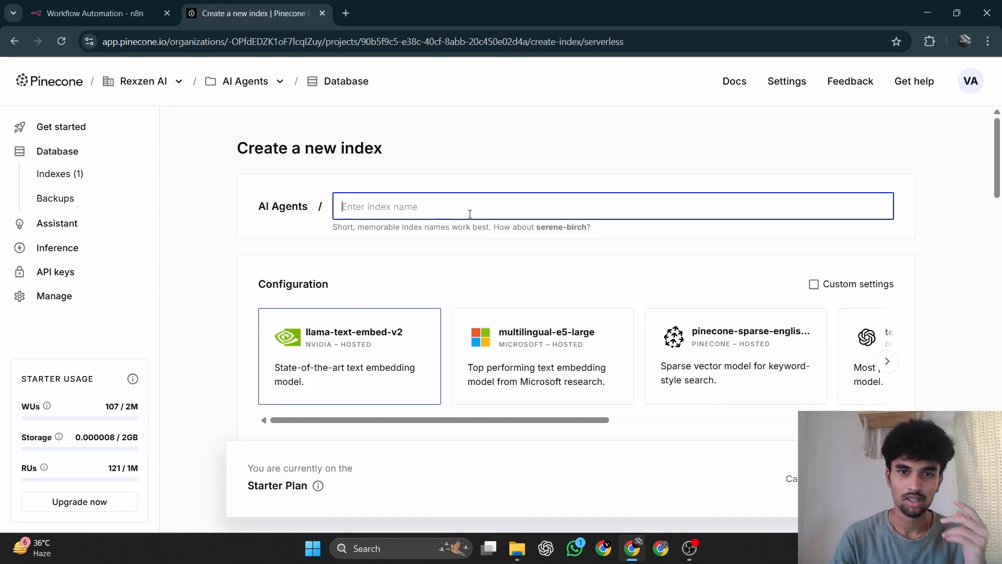
scroll(470, 214, down, 7)
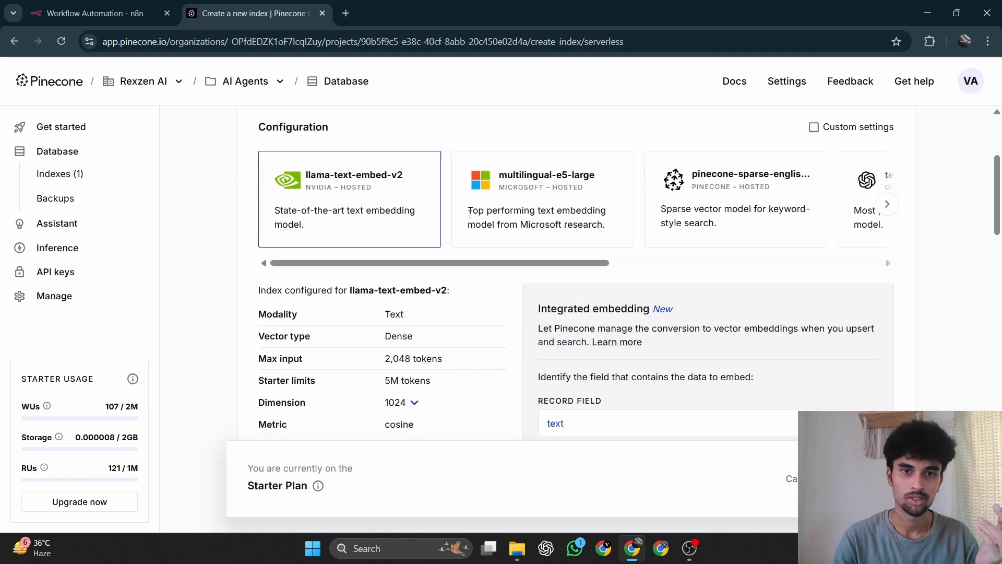
scroll(470, 214, up, 7)
scroll(470, 217, down, 10)
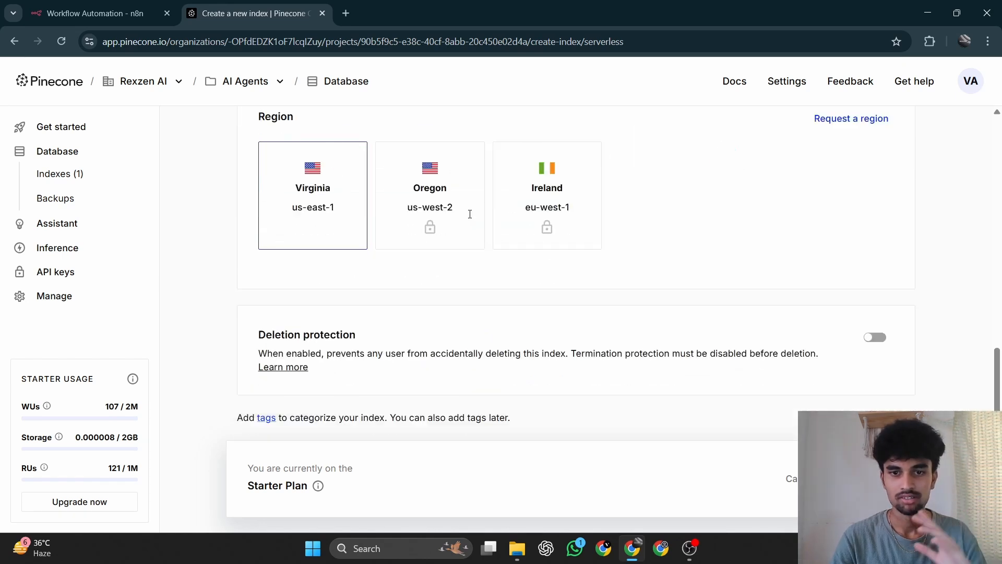
scroll(425, 228, up, 10)
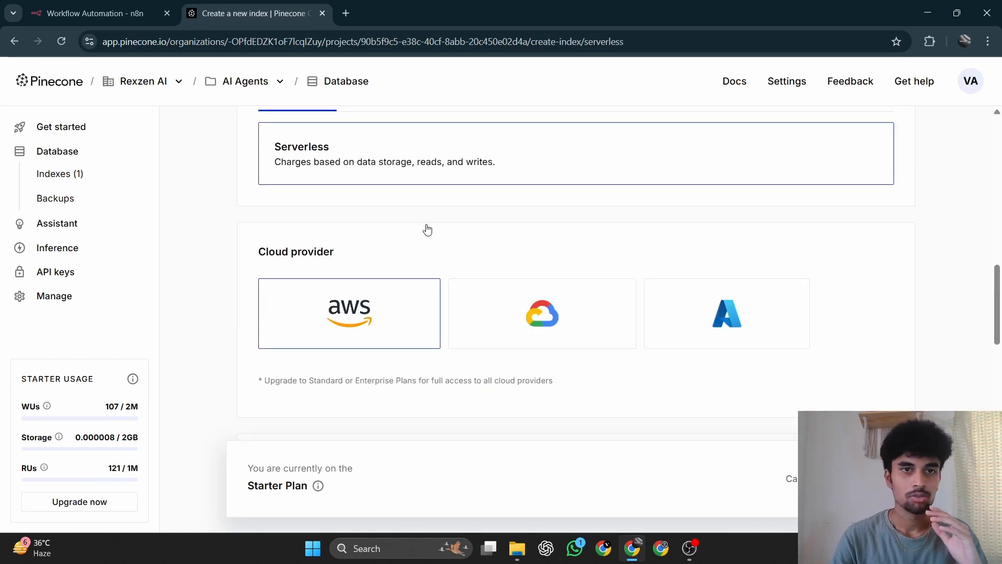
Switch back to the new n8n workflow and add a manual trigger as its first step.
click(36, 6)
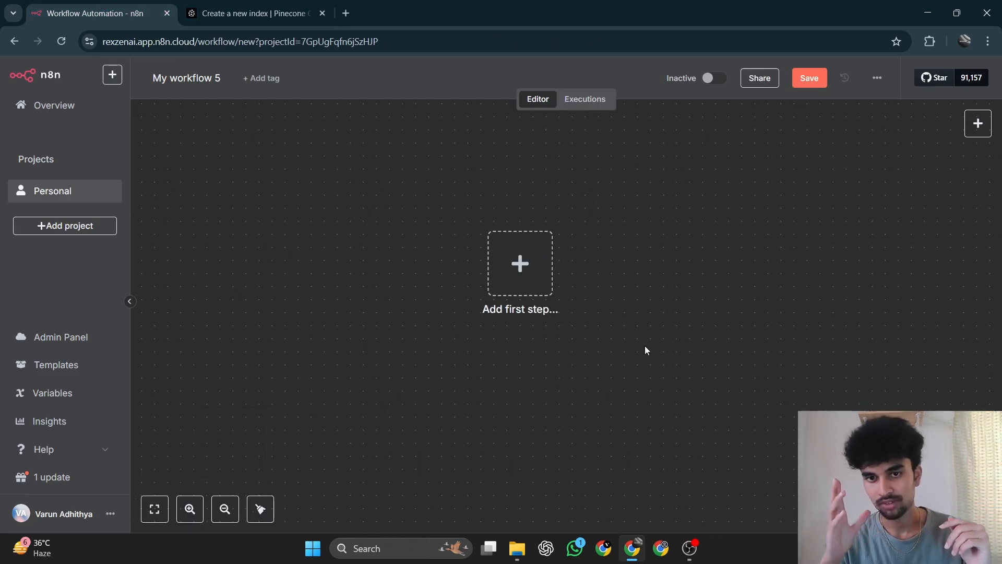
click(533, 280)
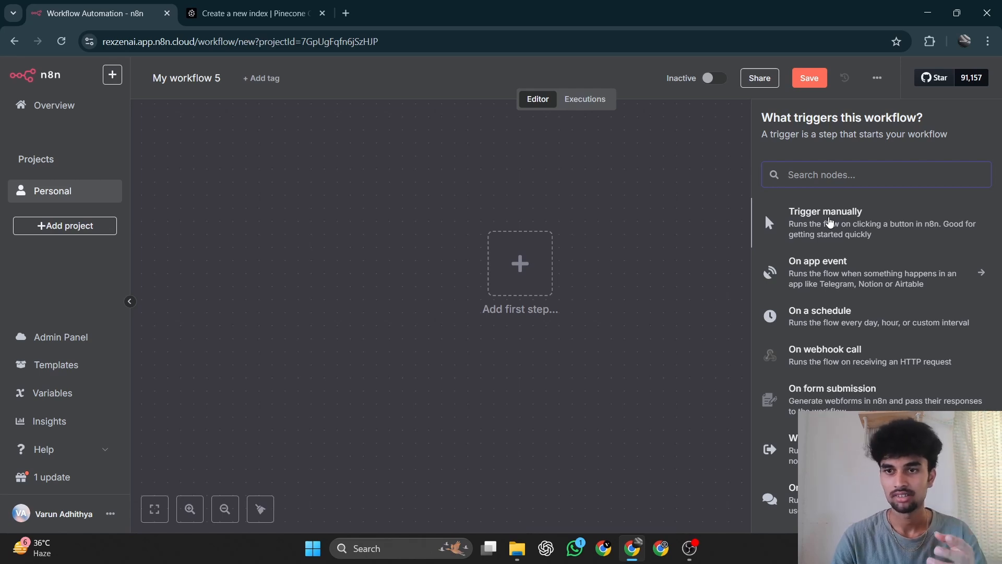
click(830, 221)
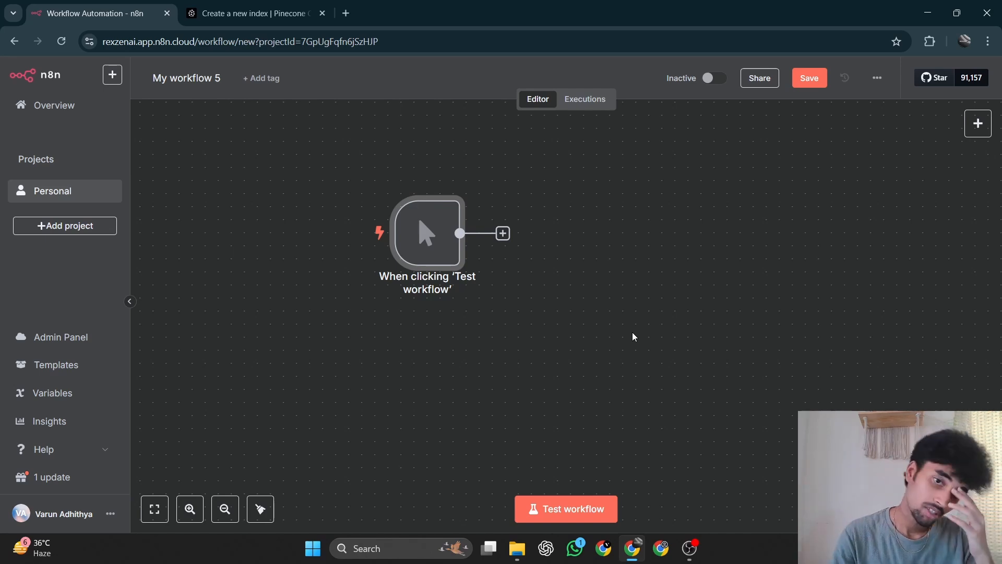
scroll(626, 359, down, 1)
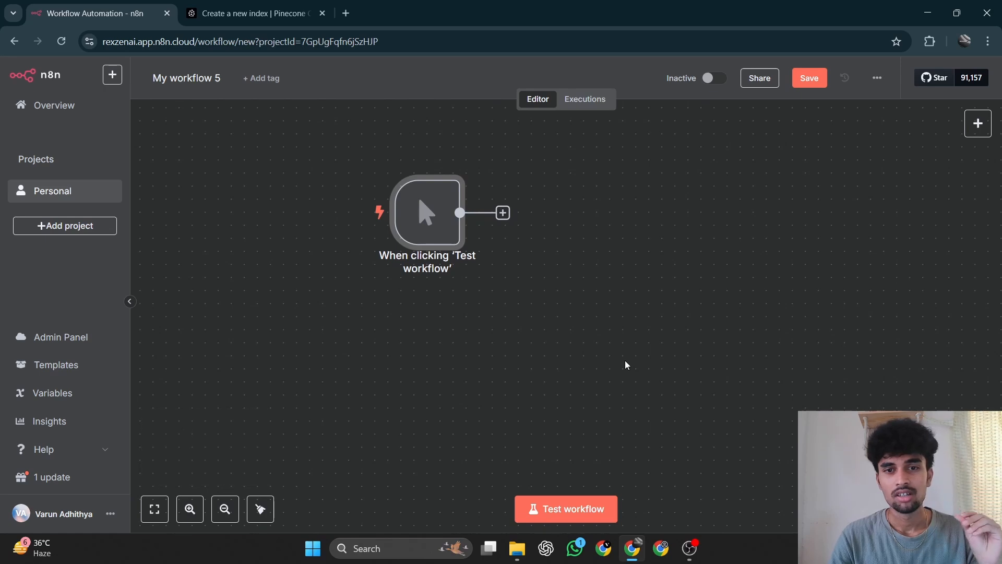
scroll(625, 360, up, 2)
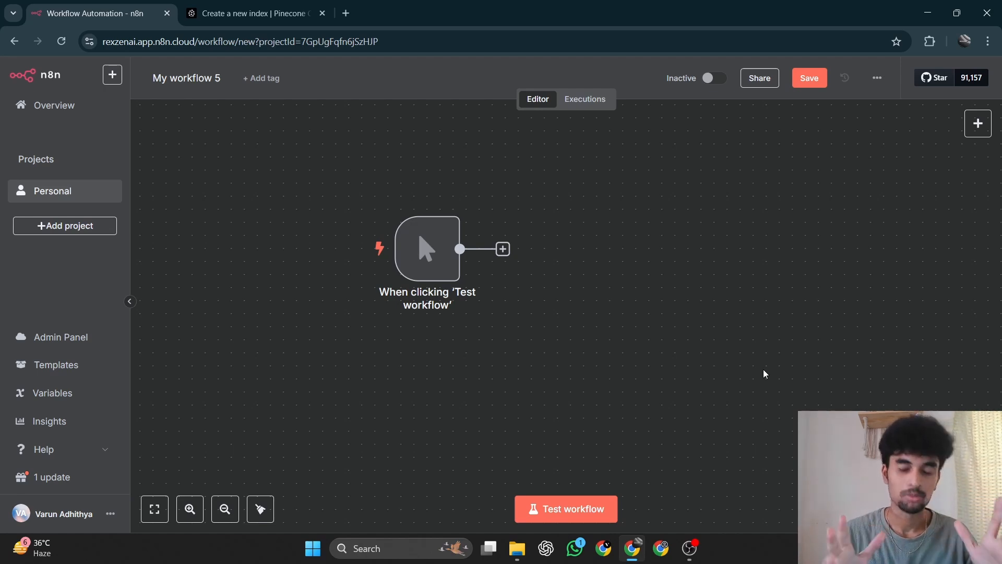
scroll(629, 263, up, 1)
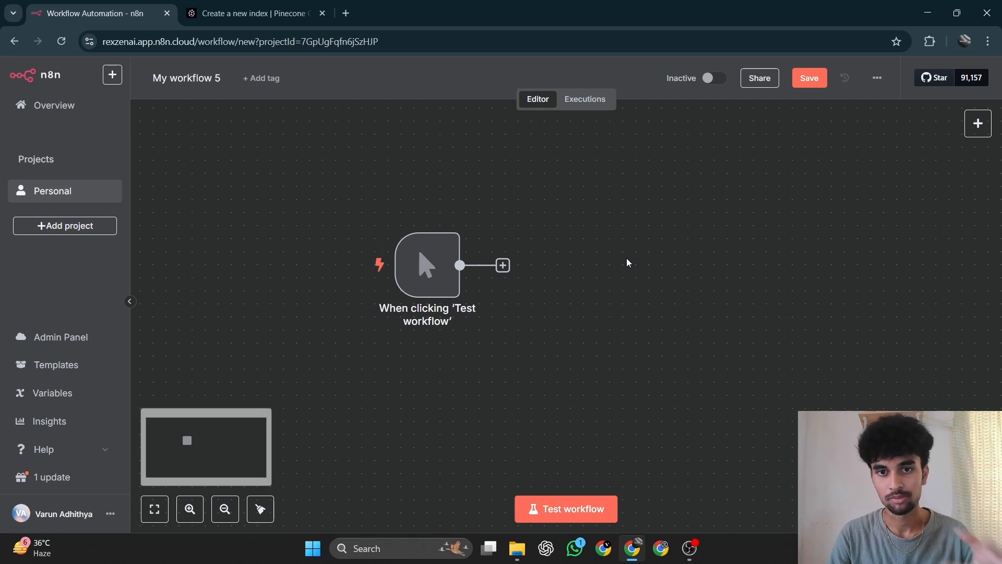
scroll(627, 259, down, 1)
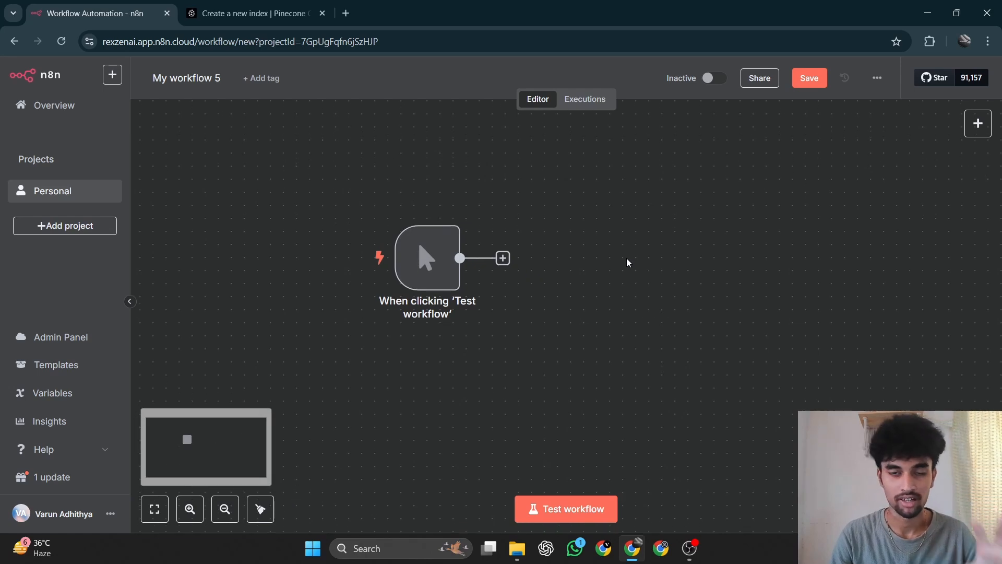
scroll(629, 261, down, 2)
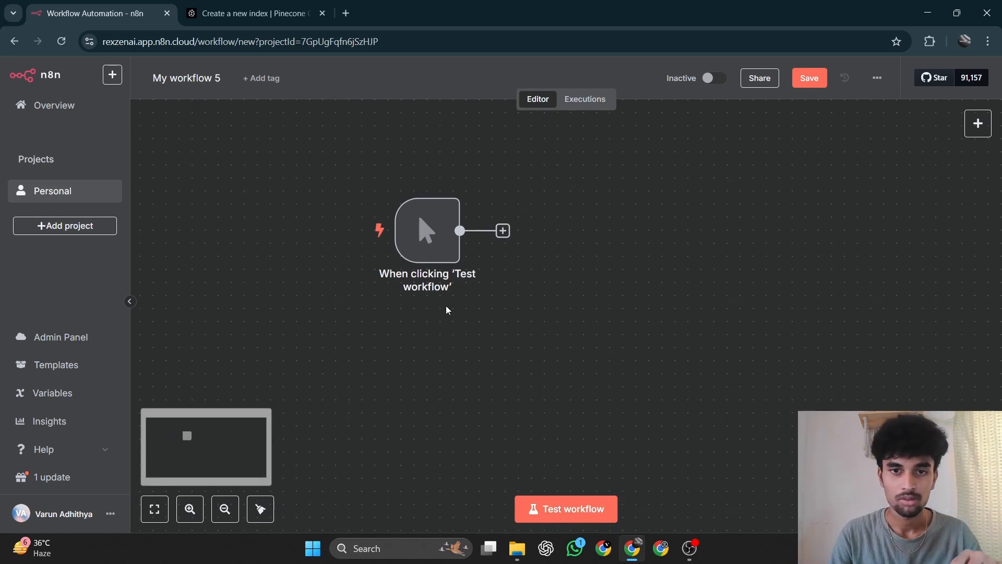
Add a Google Drive node with the Download file action after the manual trigger.
mouse_move(475, 264)
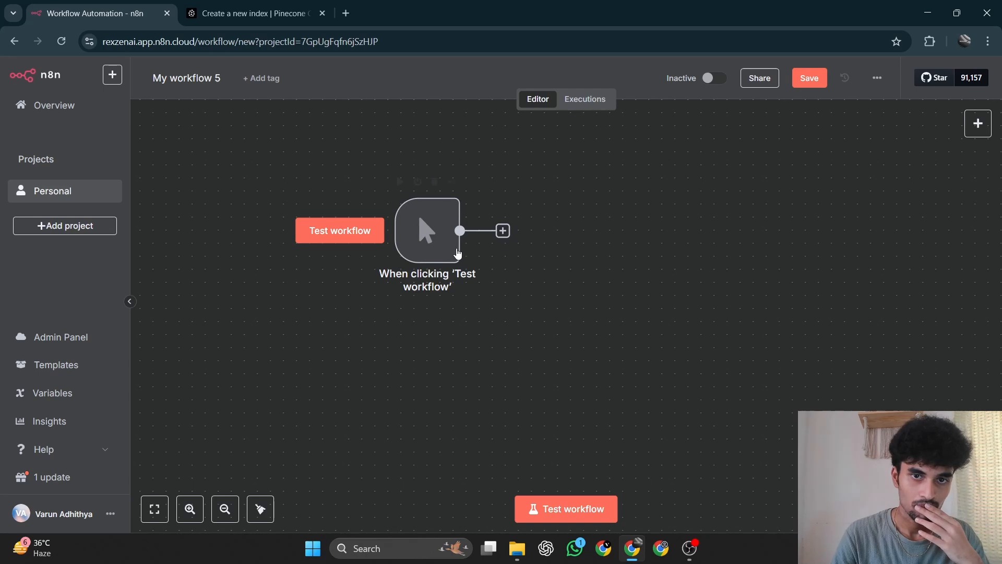
click(504, 232)
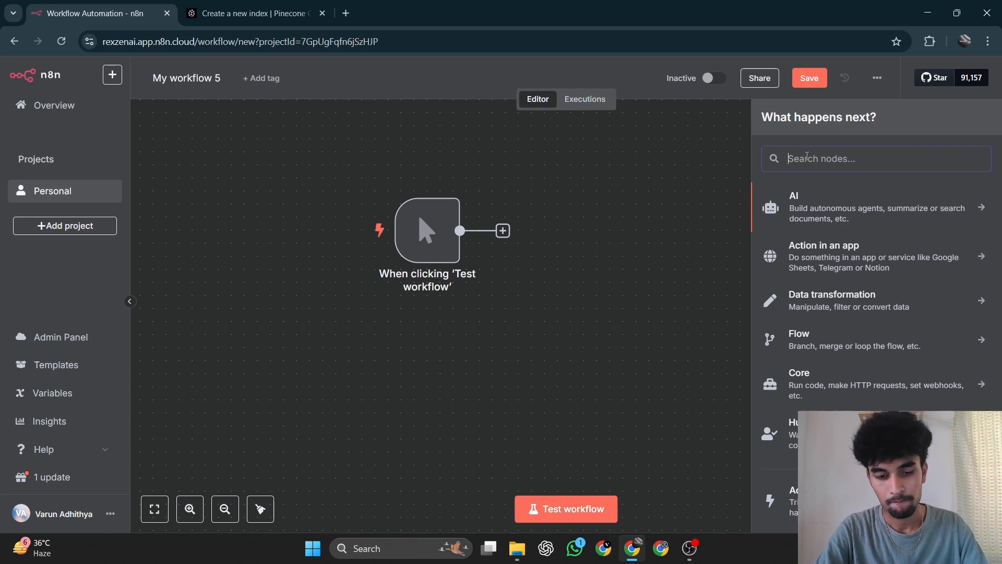
text(drive)
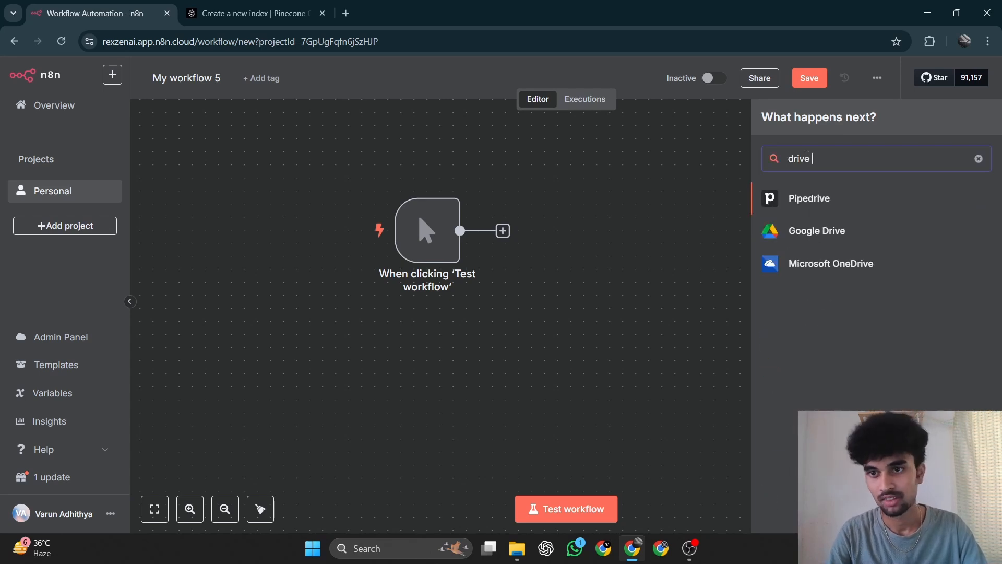
click(816, 230)
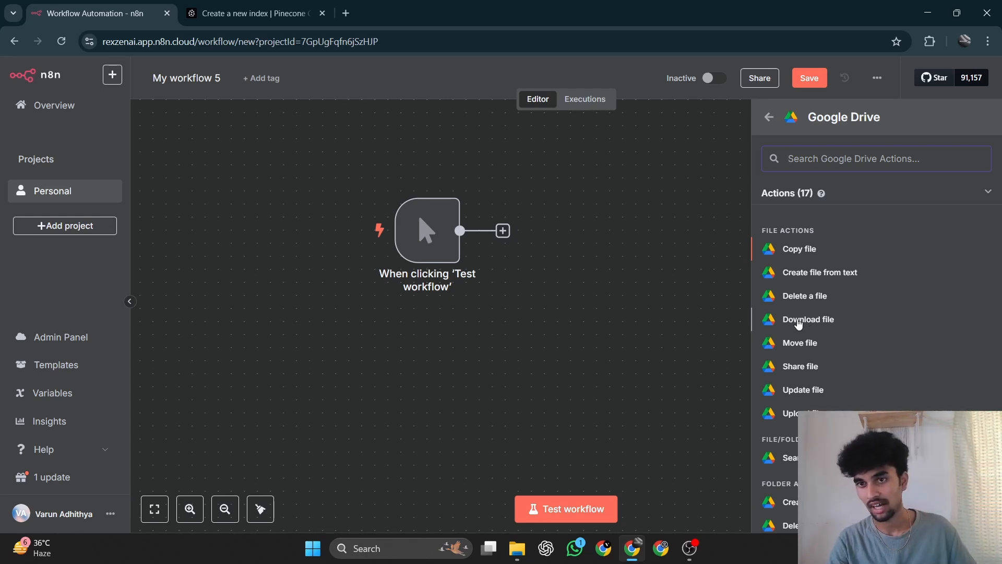
click(817, 326)
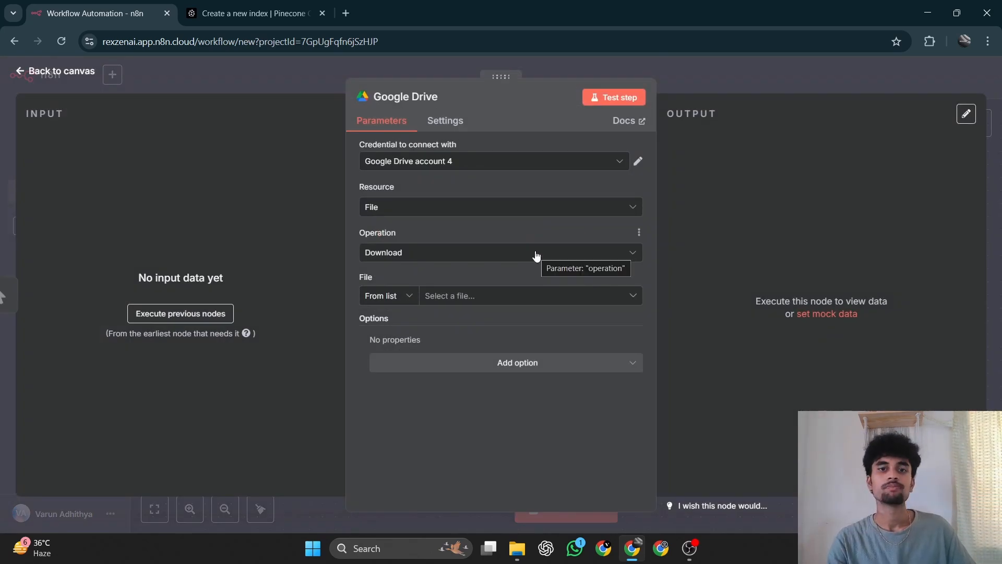
Start a new Google Drive credential for the node and examine its OAuth2 connection fields.
click(483, 163)
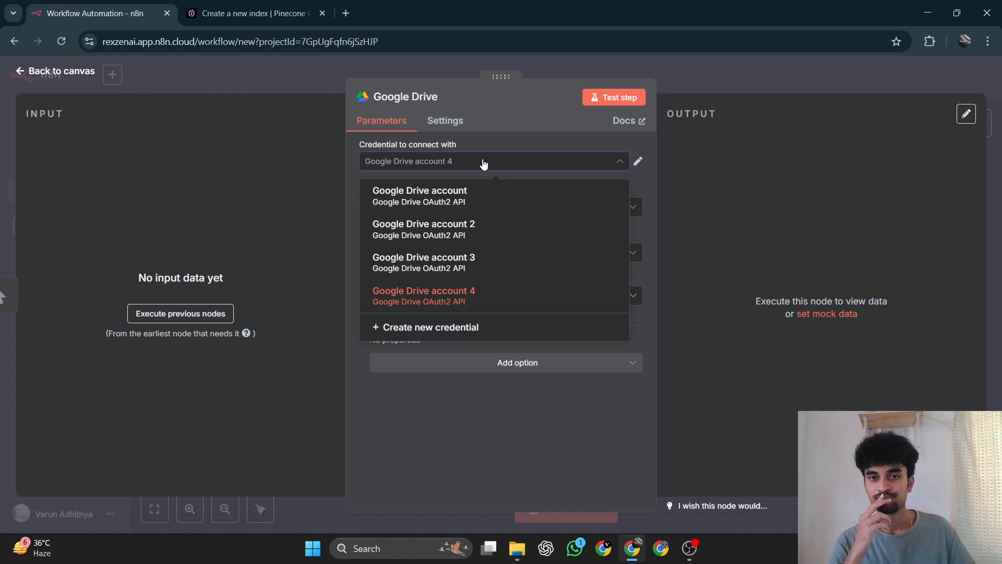
click(443, 325)
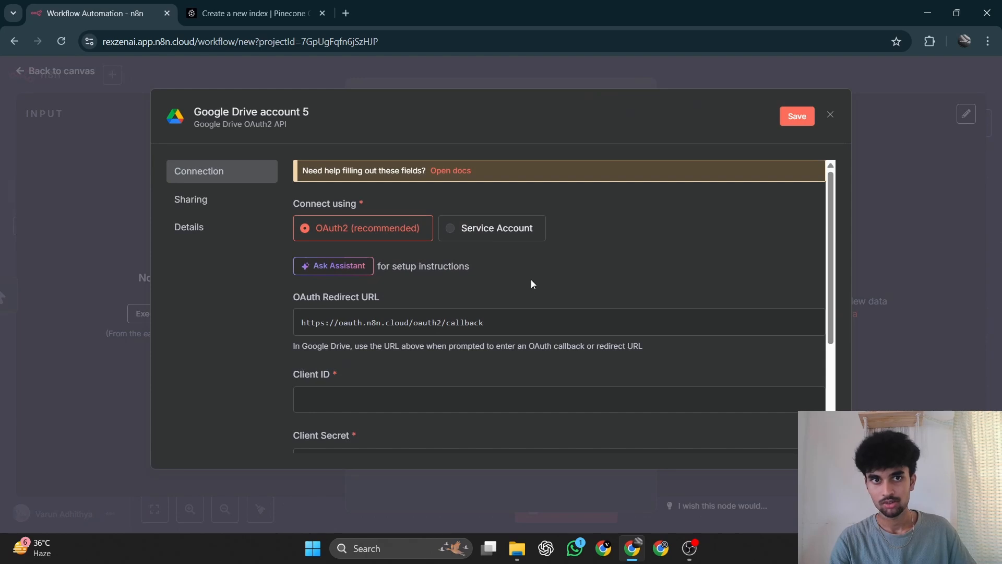
scroll(531, 282, down, 1)
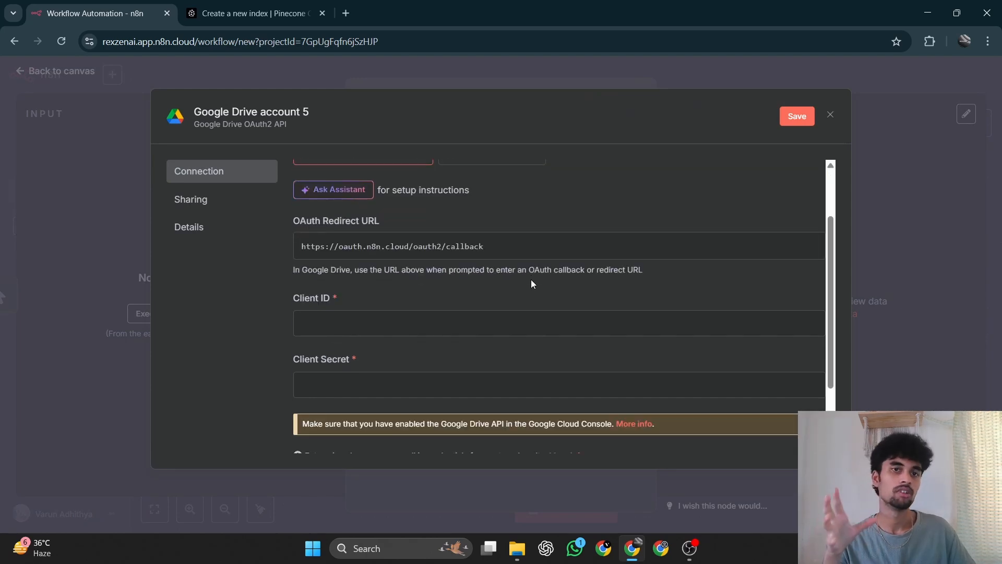
scroll(531, 282, up, 1)
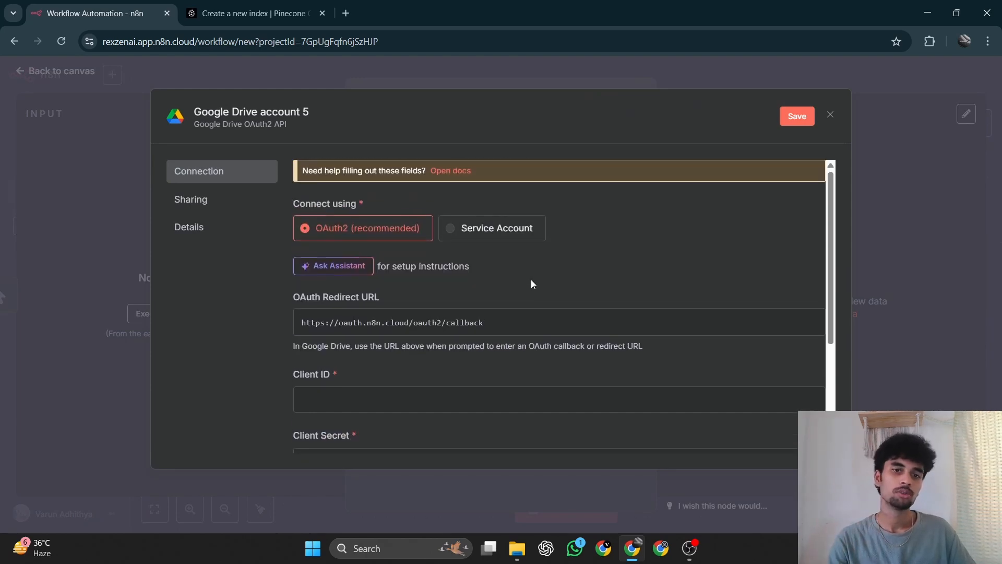
scroll(472, 298, down, 2)
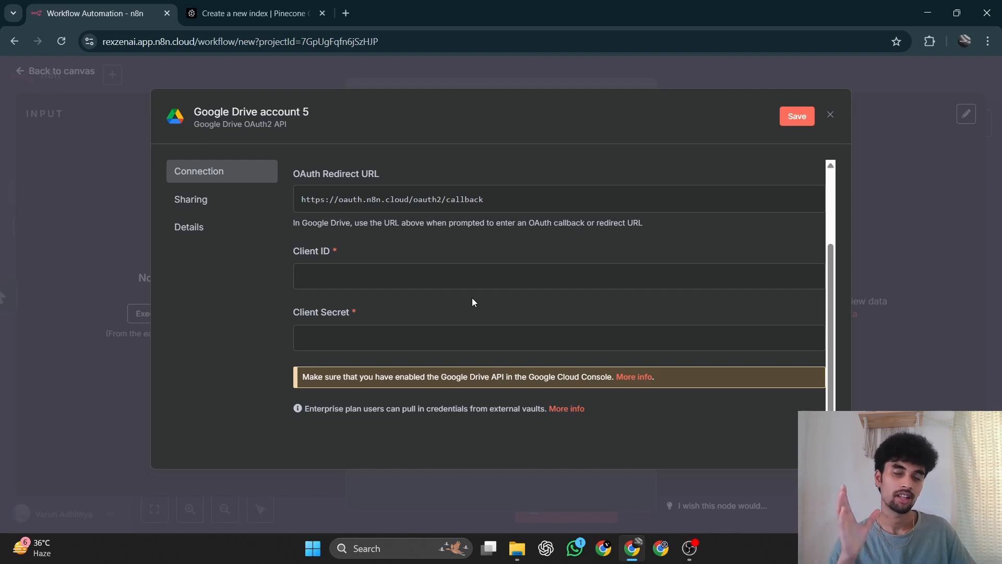
scroll(473, 300, up, 2)
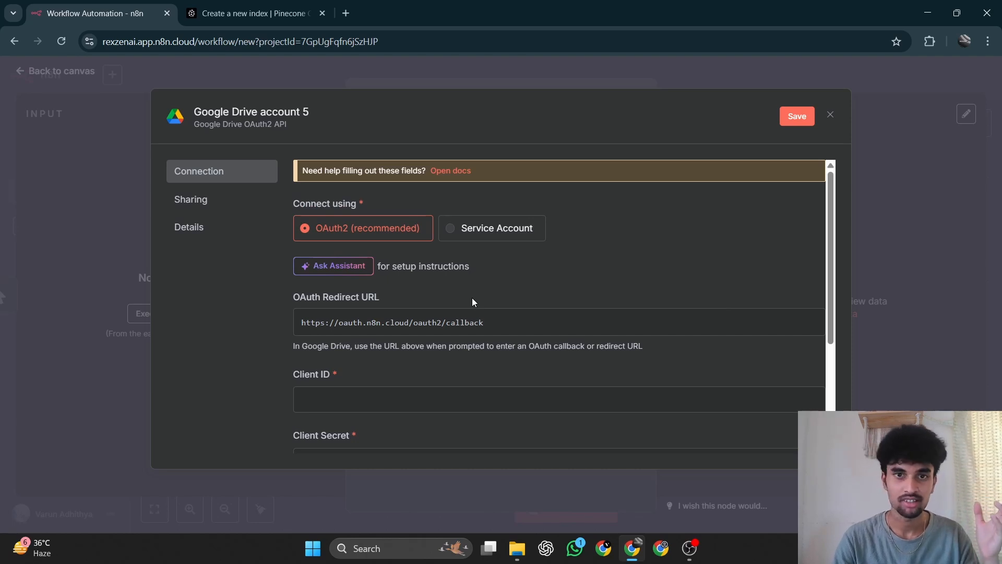
Open the credential's setup documentation and read the list of Set up OAuth steps.
click(456, 171)
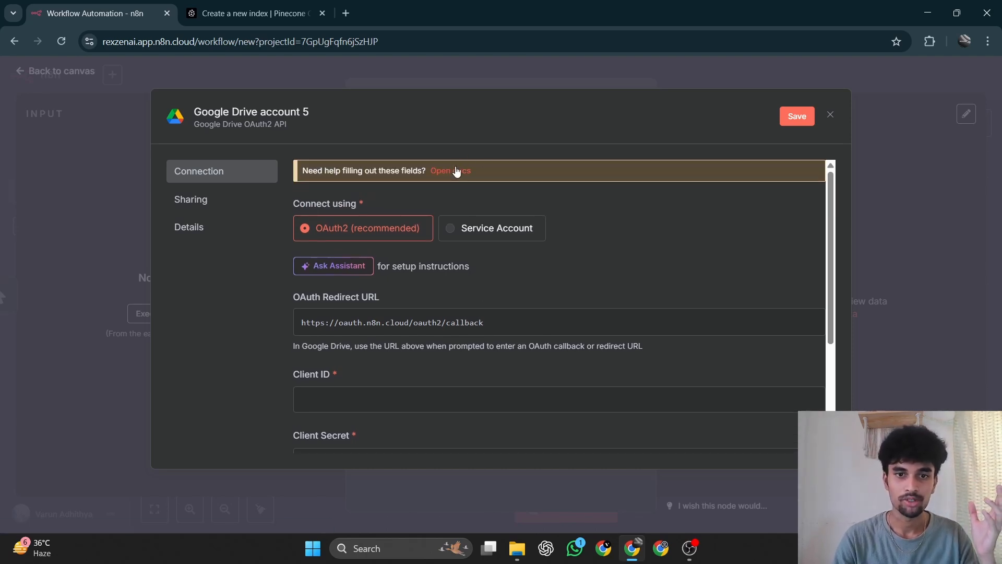
scroll(374, 314, down, 4)
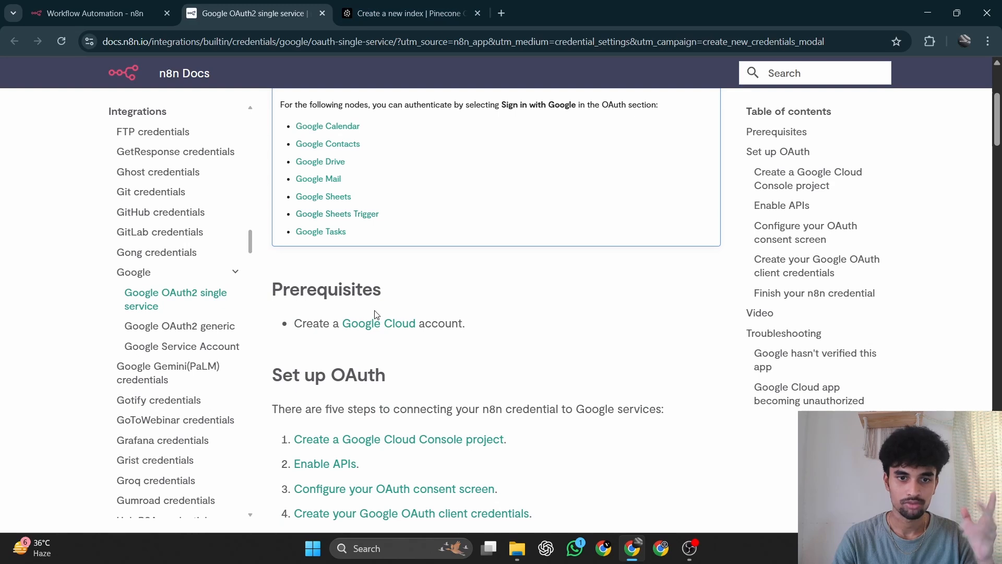
scroll(375, 314, down, 3)
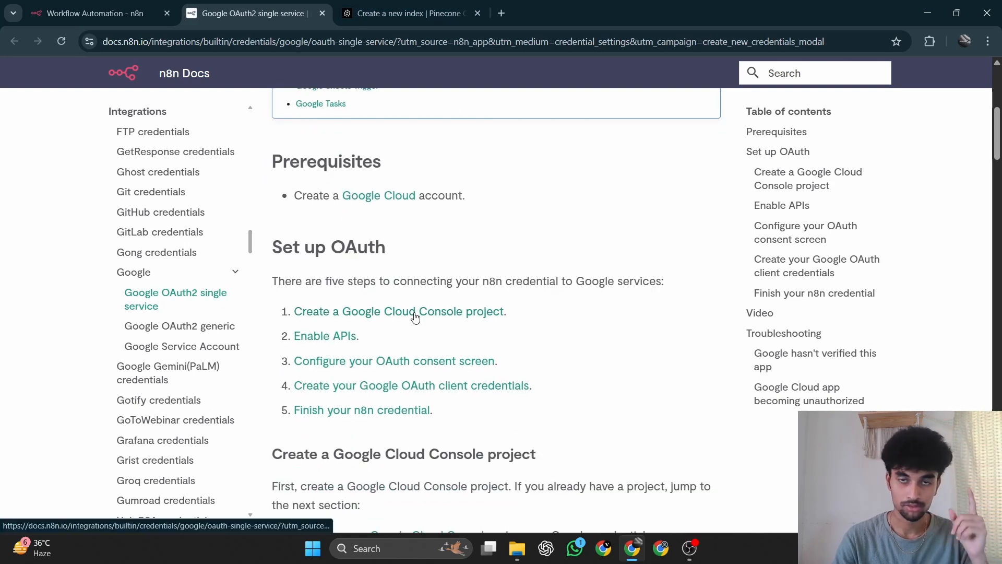
Open the Google Cloud console in a new browser tab and go to its welcome page.
click(503, 10)
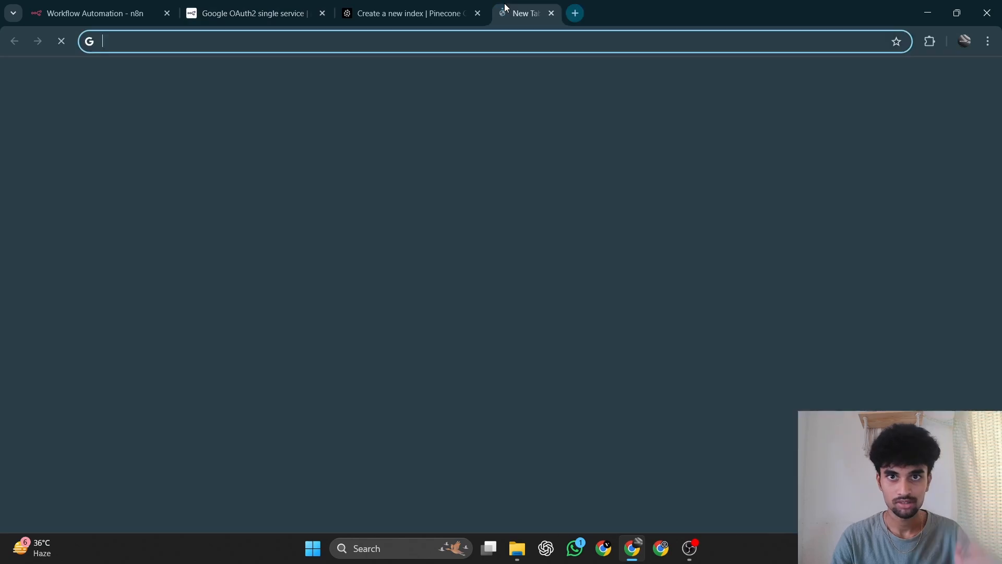
text(cons)
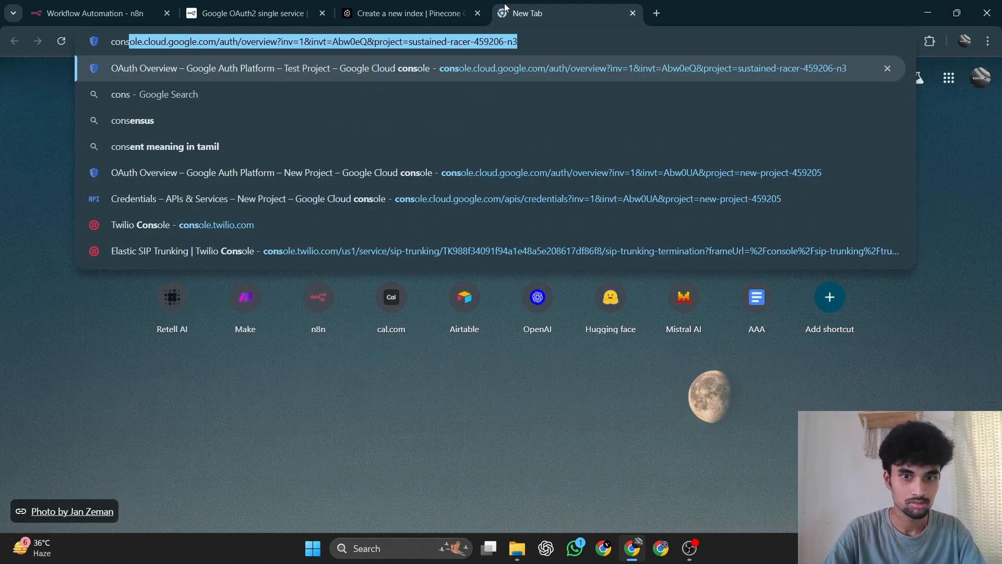
key(Return)
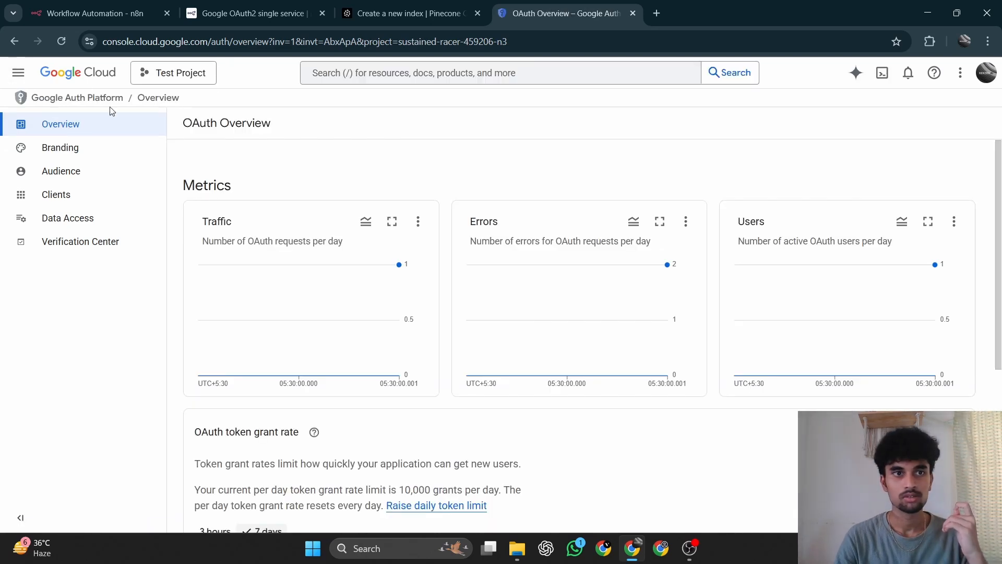
click(184, 77)
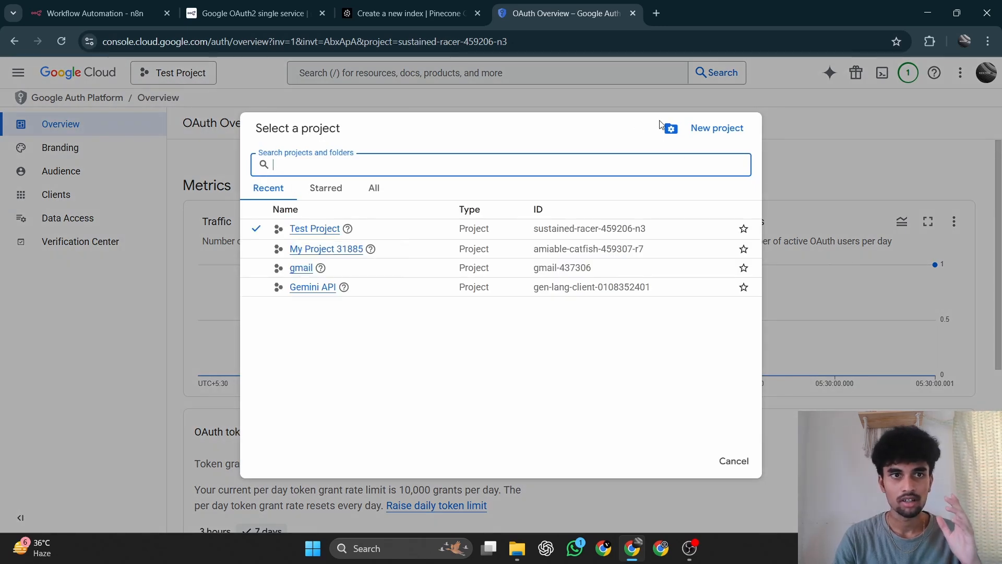
click(233, 74)
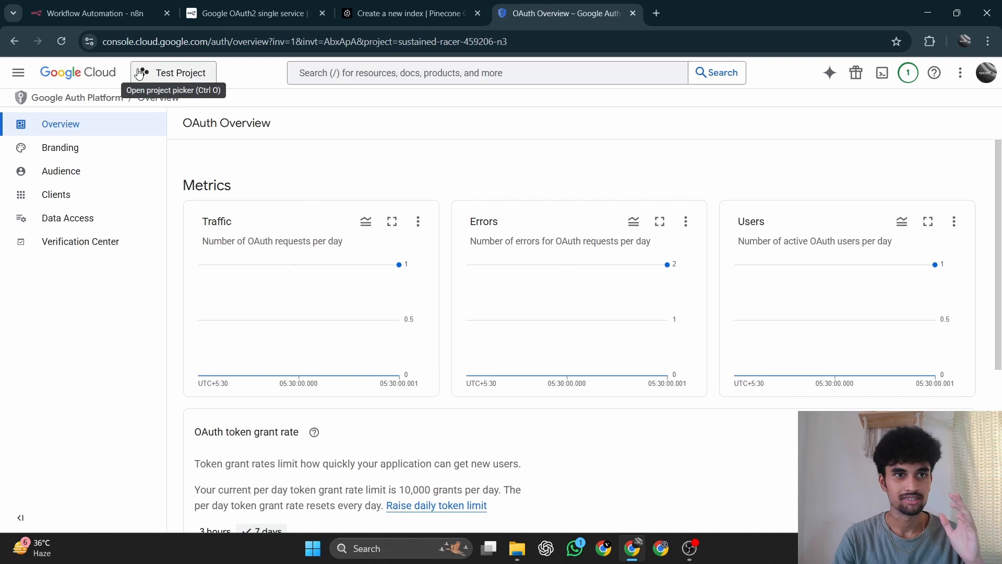
click(79, 71)
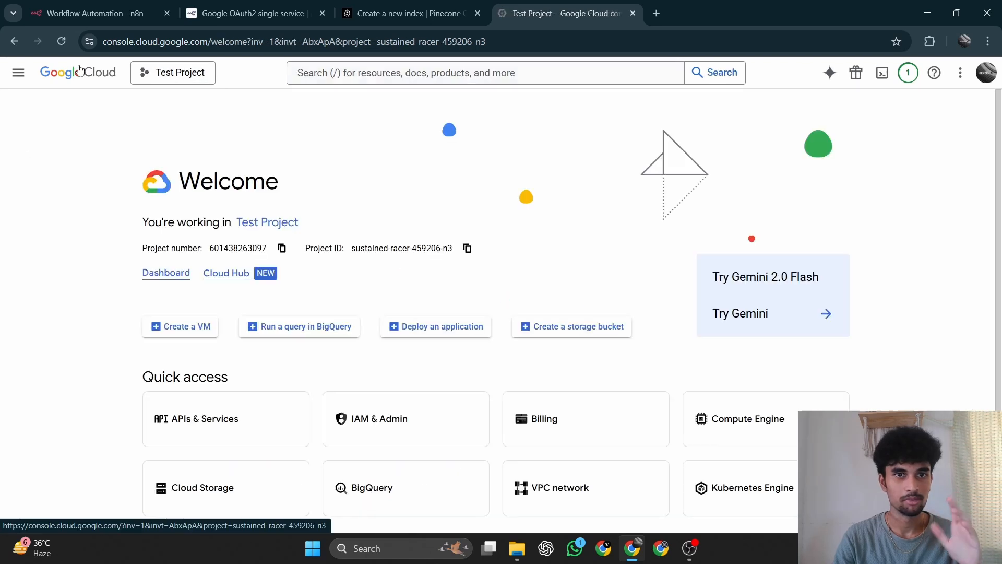
Create a new Google Cloud project named test with no organization.
click(158, 73)
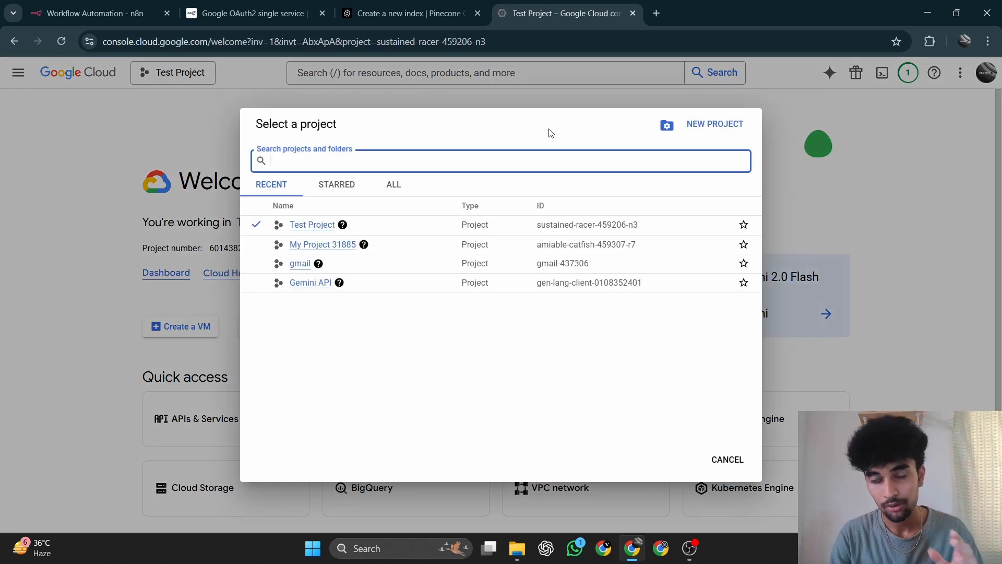
click(732, 130)
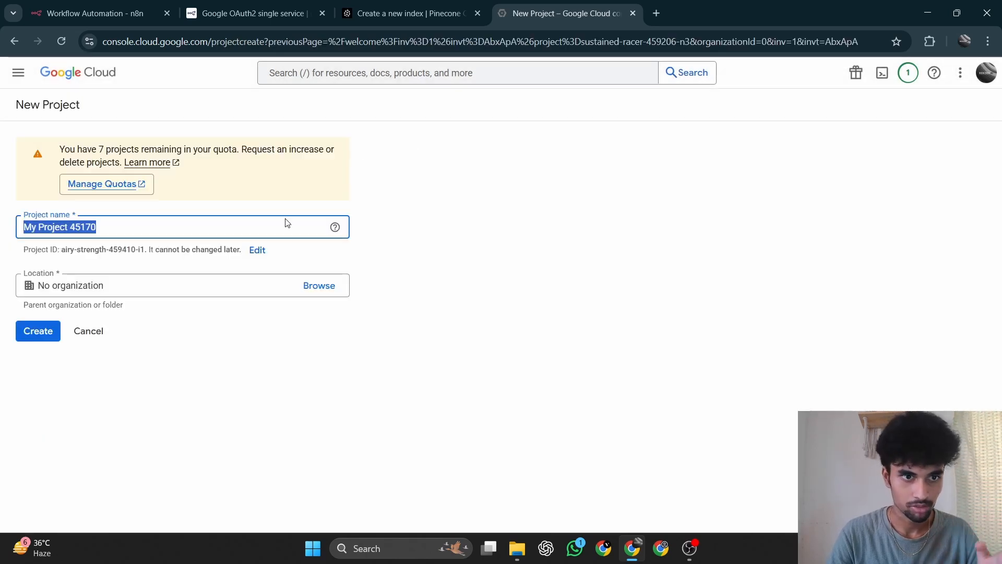
key(BackSpace)
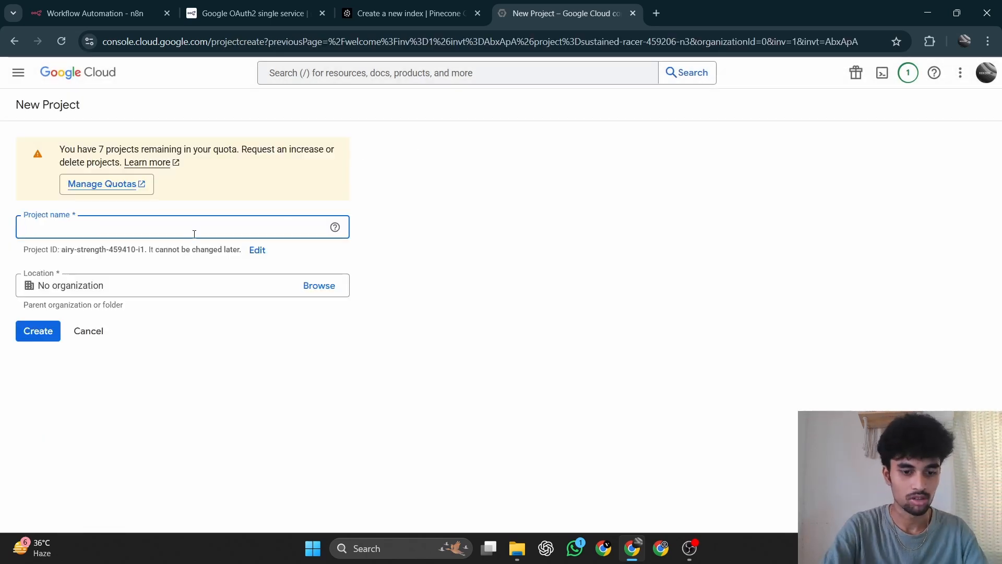
text(test)
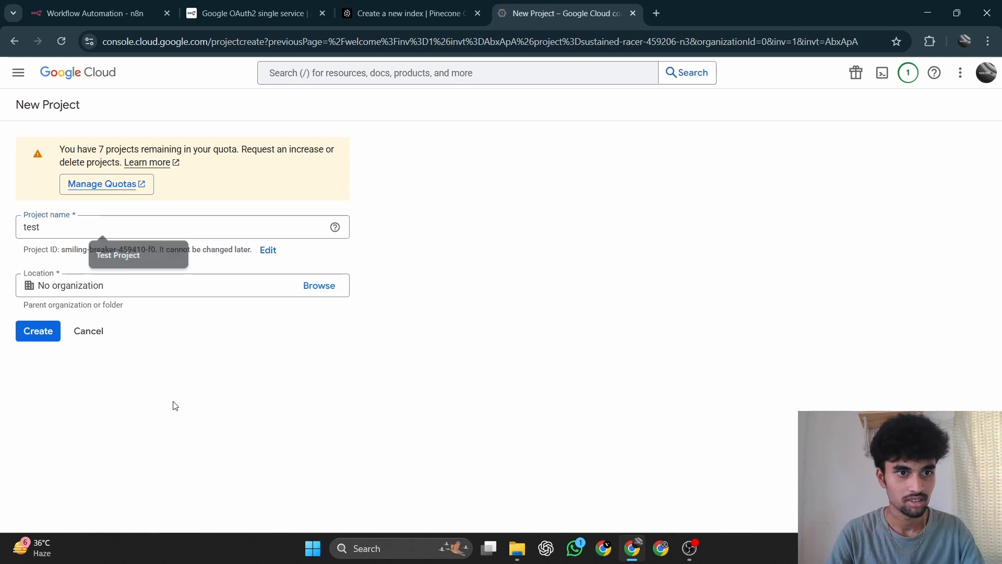
click(39, 341)
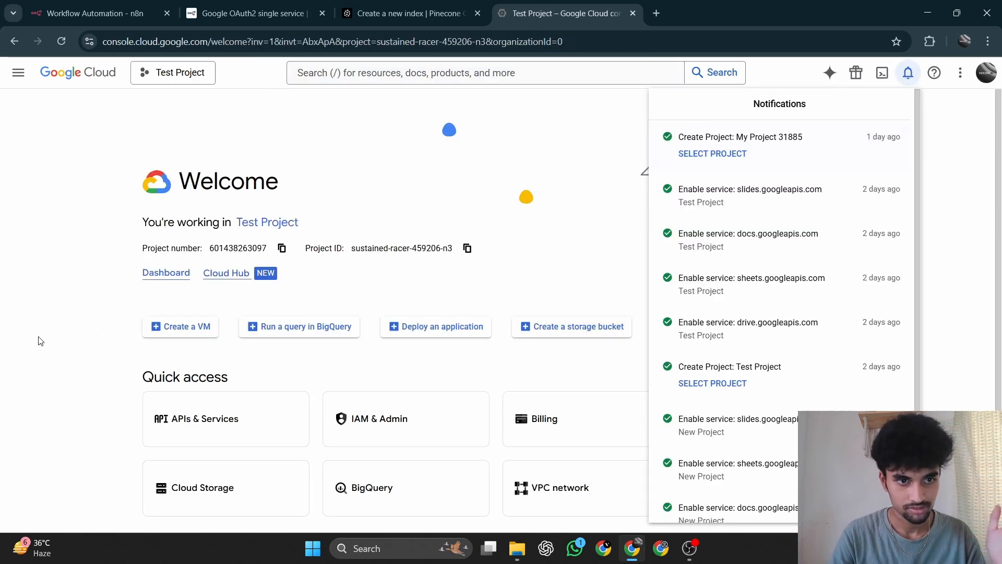
click(282, 145)
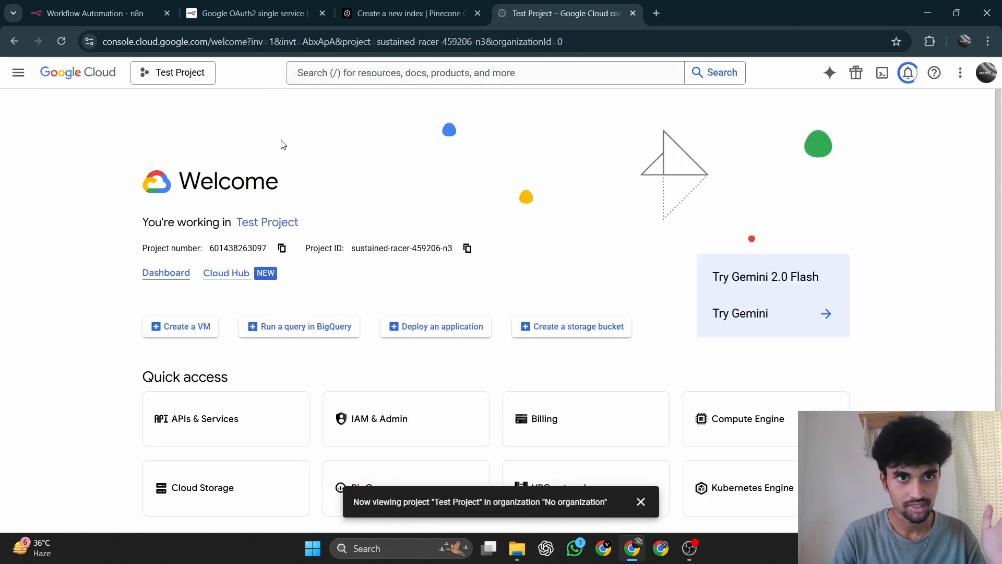
Switch the Google Cloud console to the test project.
click(181, 75)
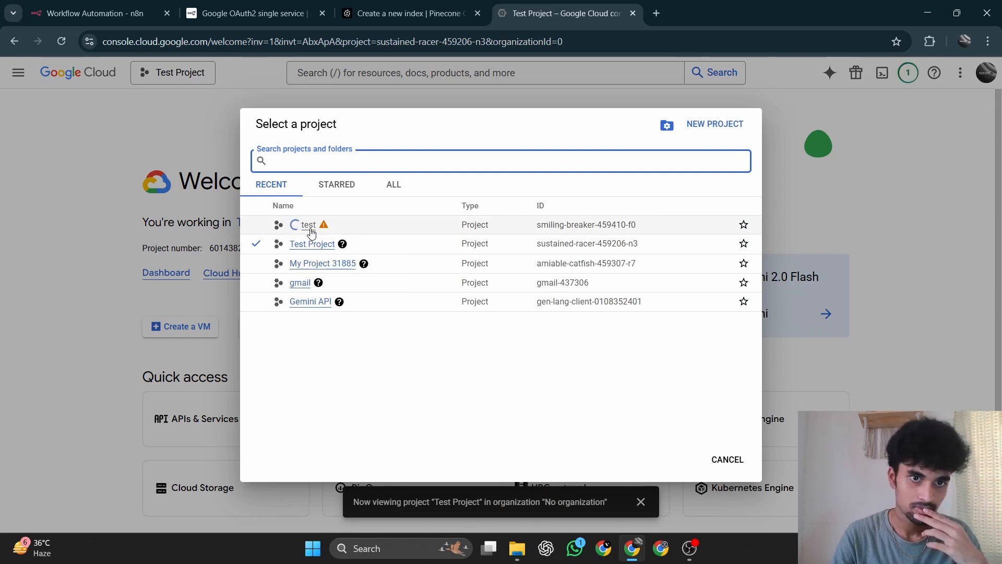
click(312, 229)
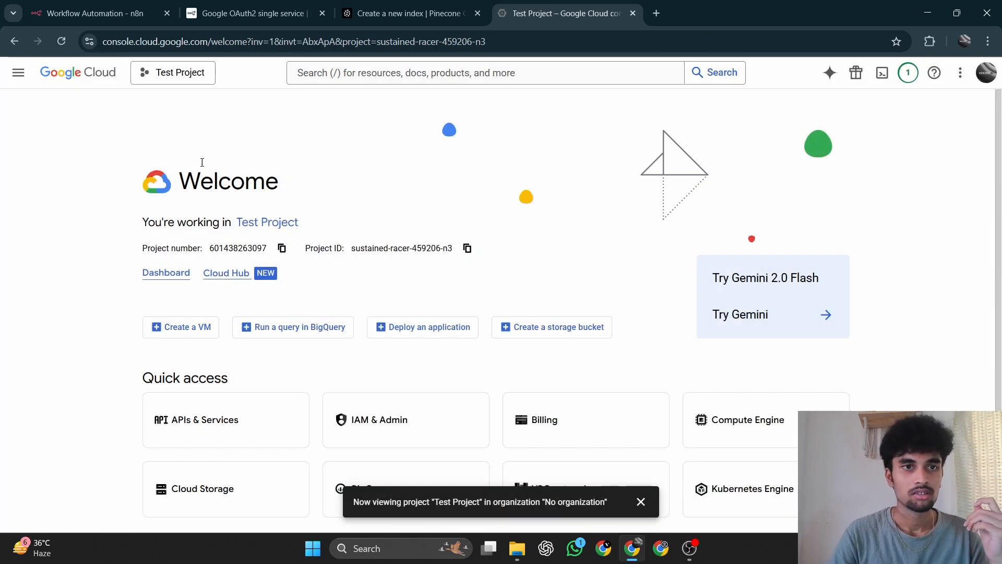
click(182, 75)
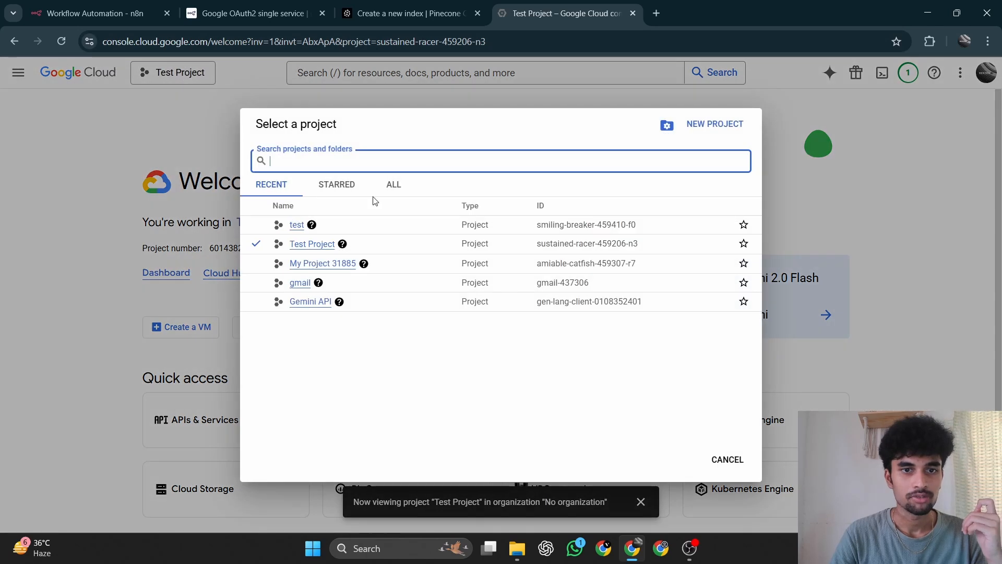
click(295, 226)
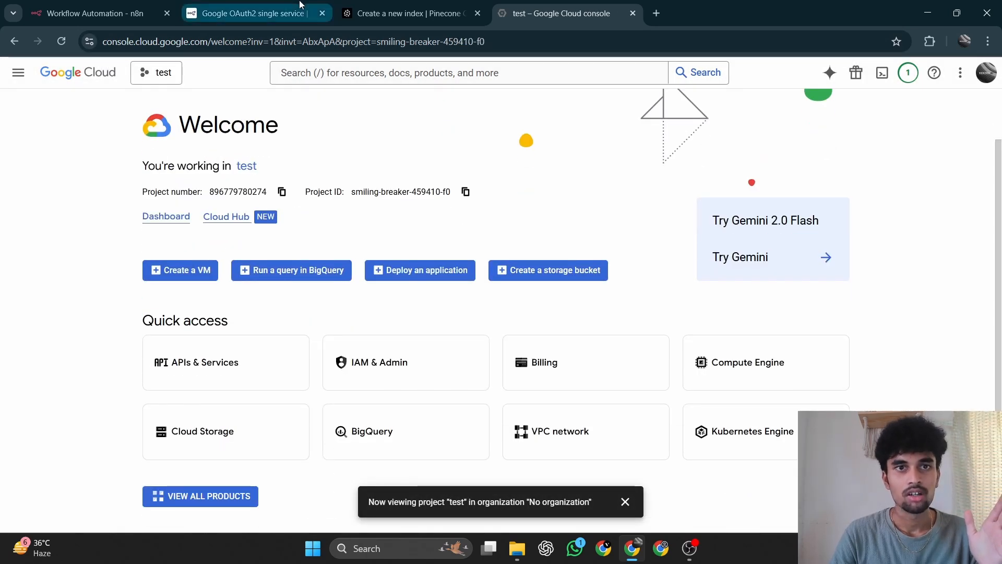
Check the project setup instructions in the n8n docs, then find and enable the Google Drive API for the test project.
click(251, 13)
scroll(392, 323, down, 4)
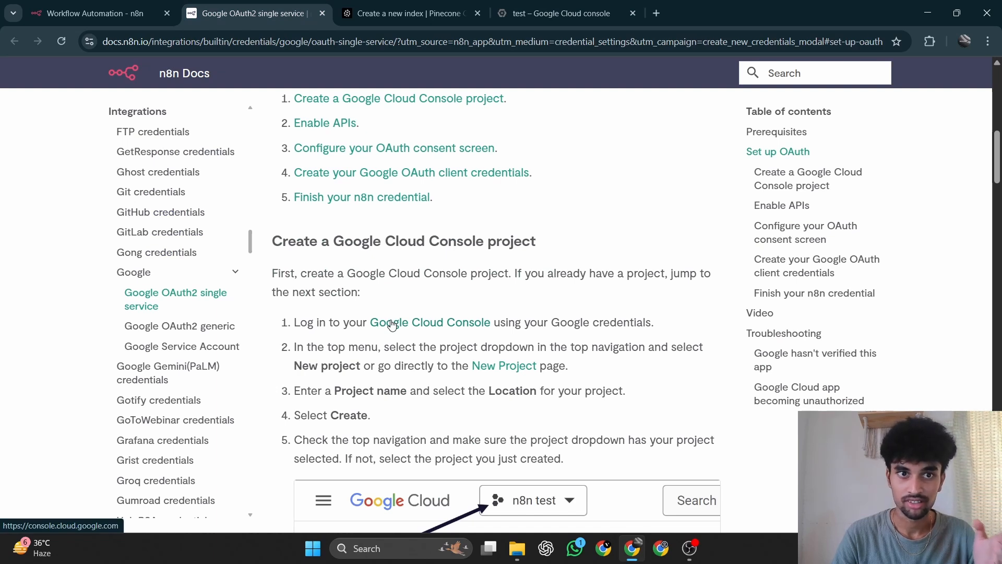
scroll(393, 324, down, 4)
scroll(538, 60, up, 3)
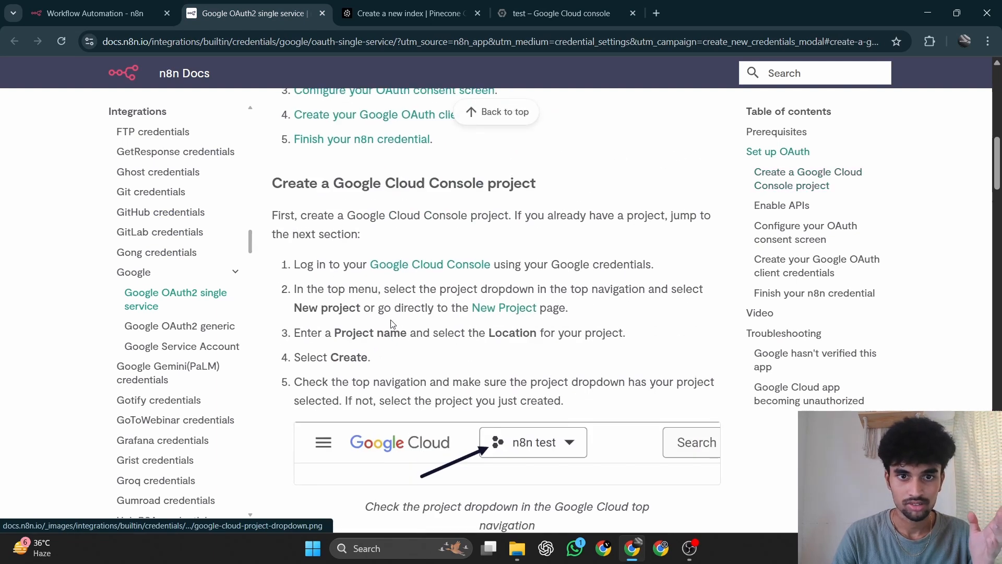
click(559, 13)
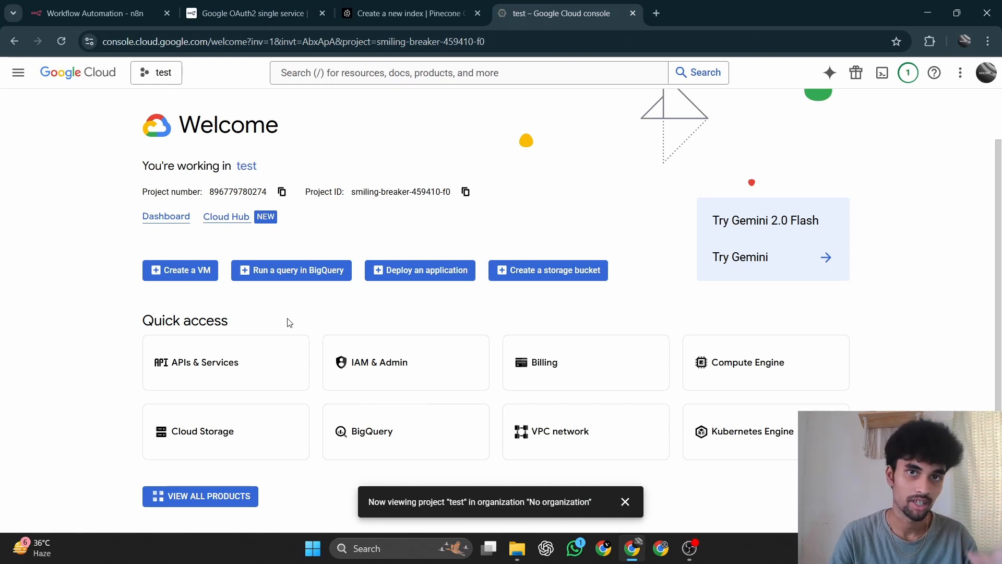
click(212, 364)
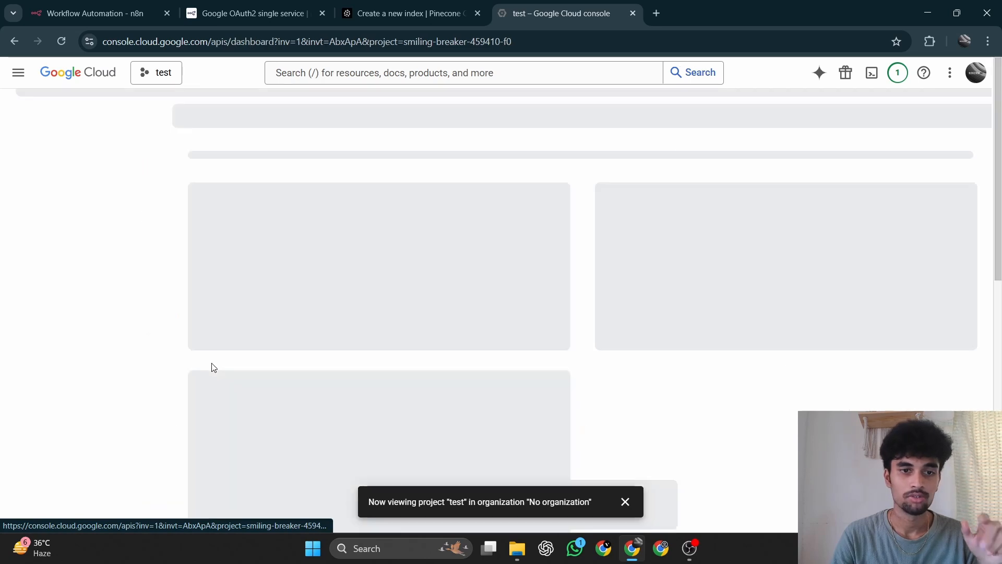
click(393, 74)
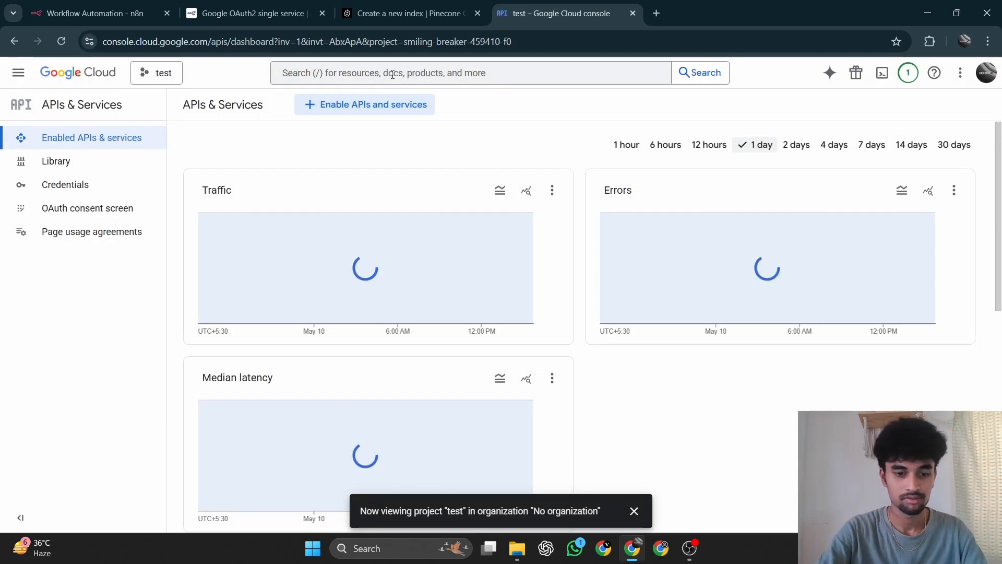
click(393, 75)
text(drive)
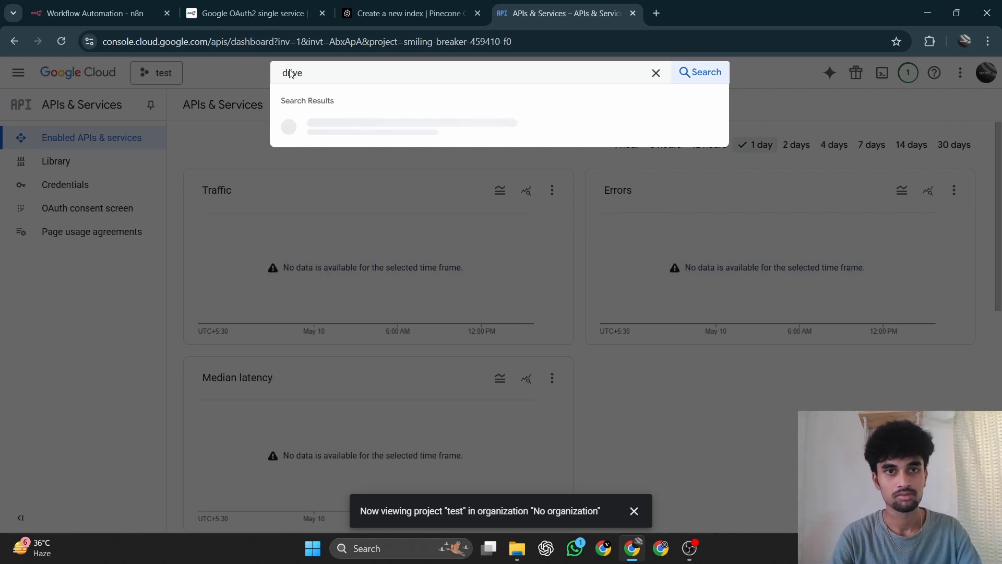
click(334, 137)
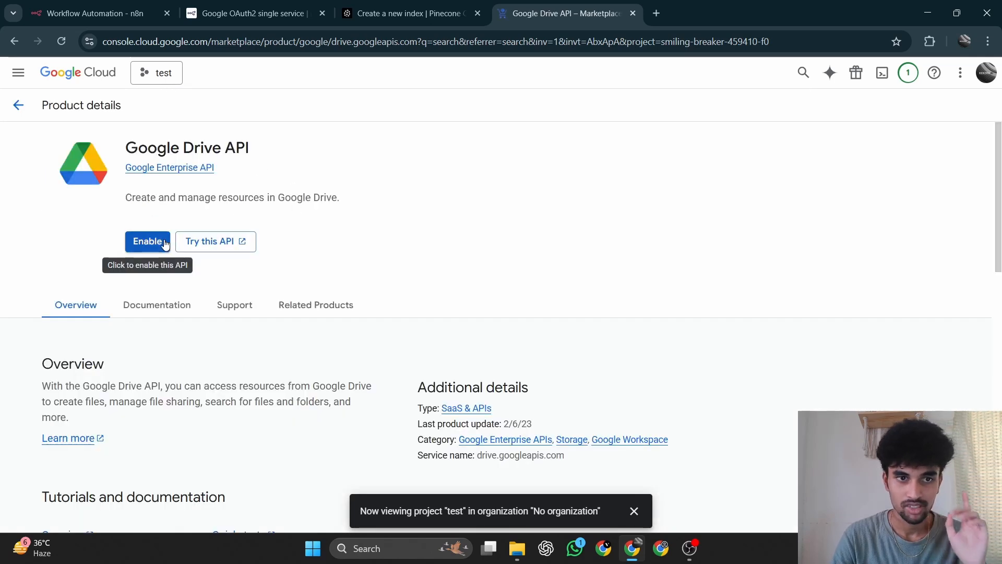
click(147, 242)
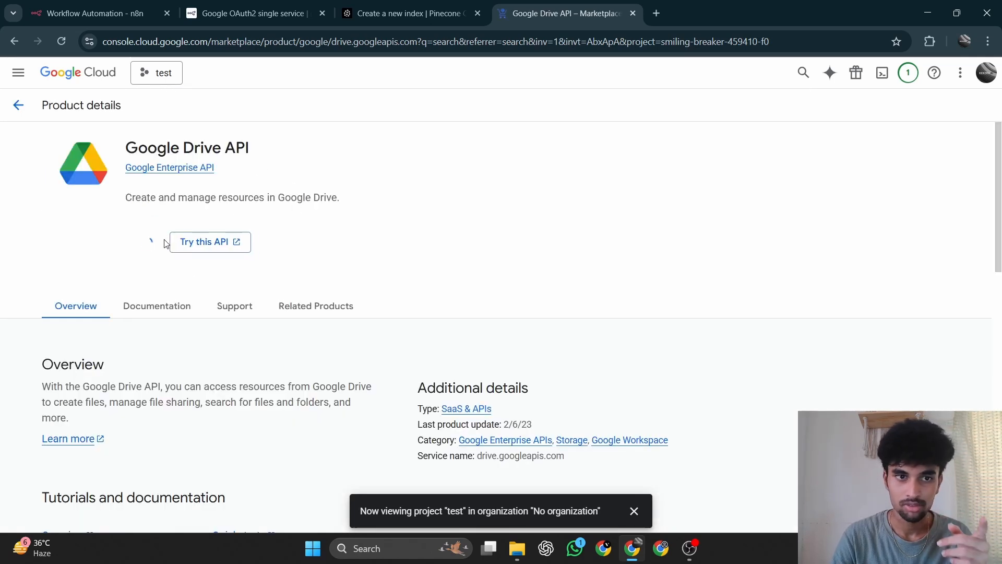
Switch back to the n8n docs and read the Enable APIs section, including the Google Drive API requirements.
click(208, 14)
scroll(386, 299, down, 10)
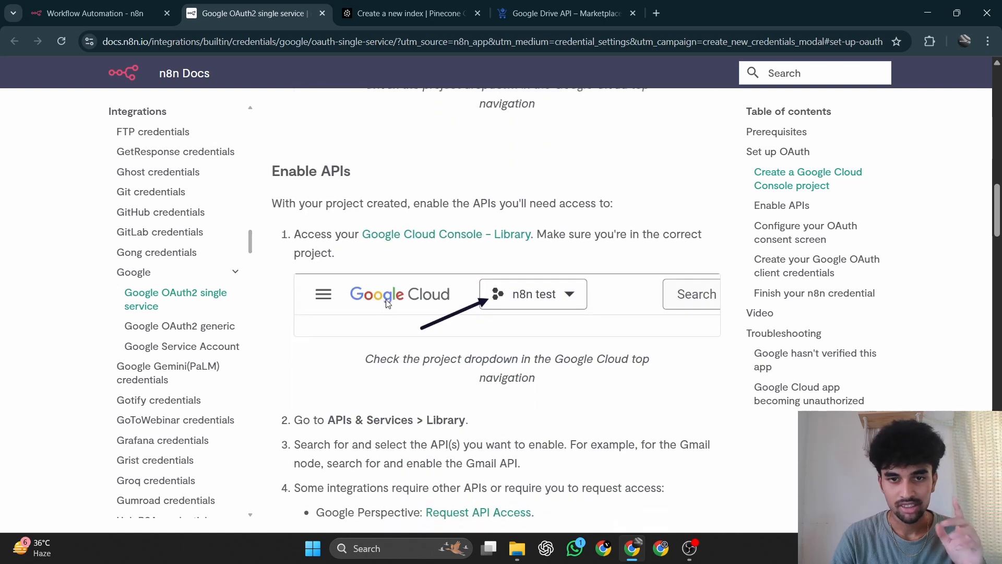
scroll(387, 304, down, 2)
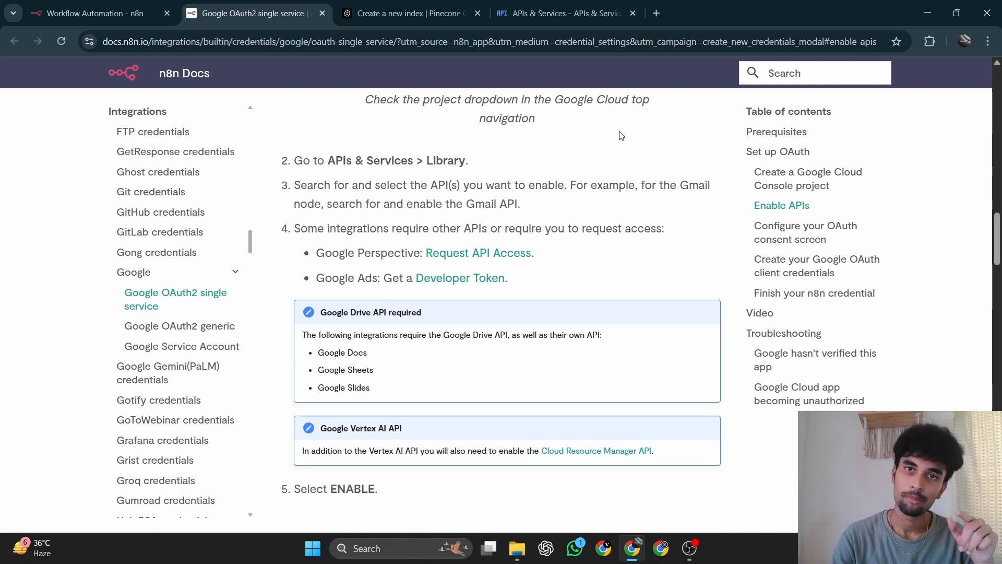
Return to the Google Cloud console, then find and enable the Google Docs API for the test project.
click(606, 16)
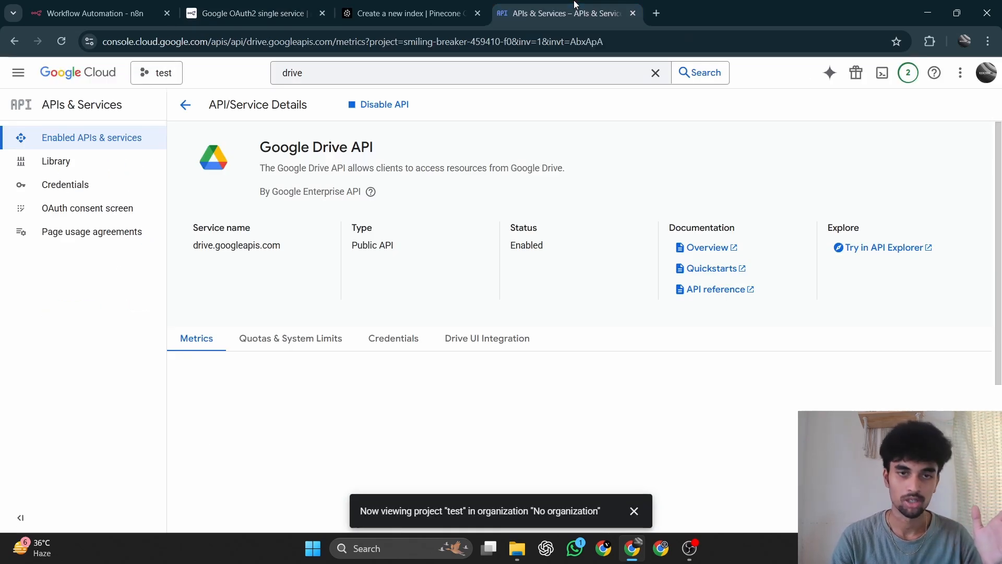
click(653, 73)
text(docs)
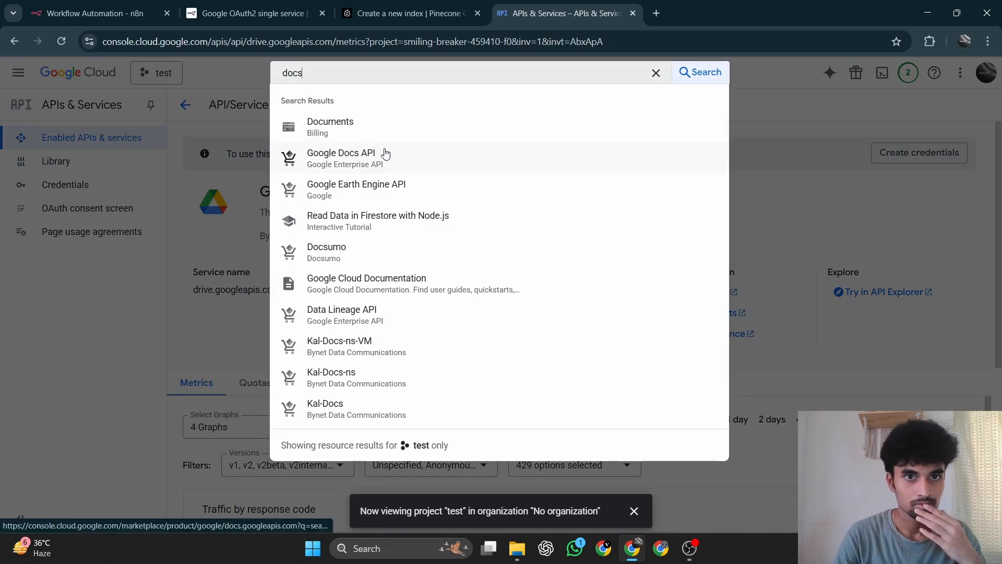
click(385, 153)
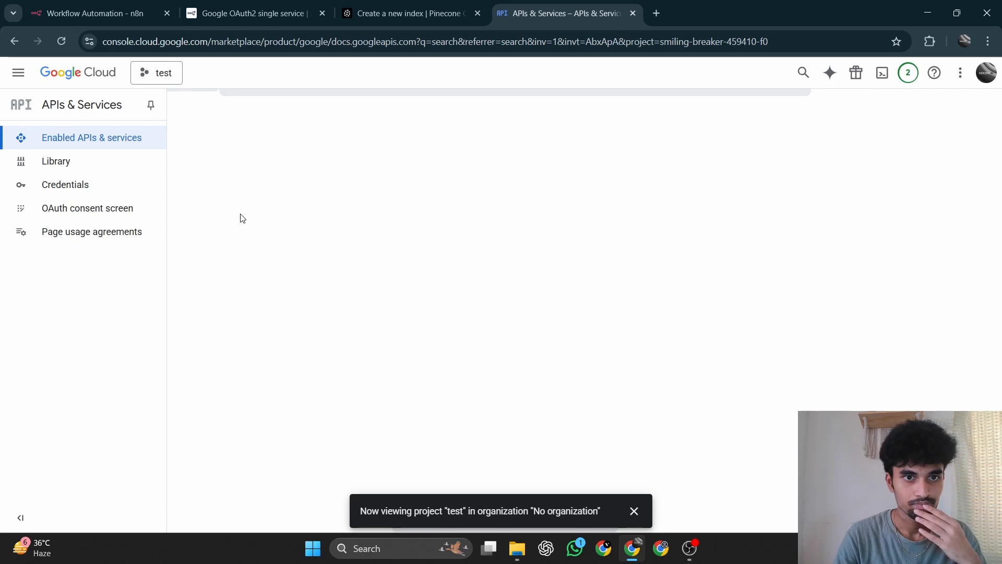
click(145, 242)
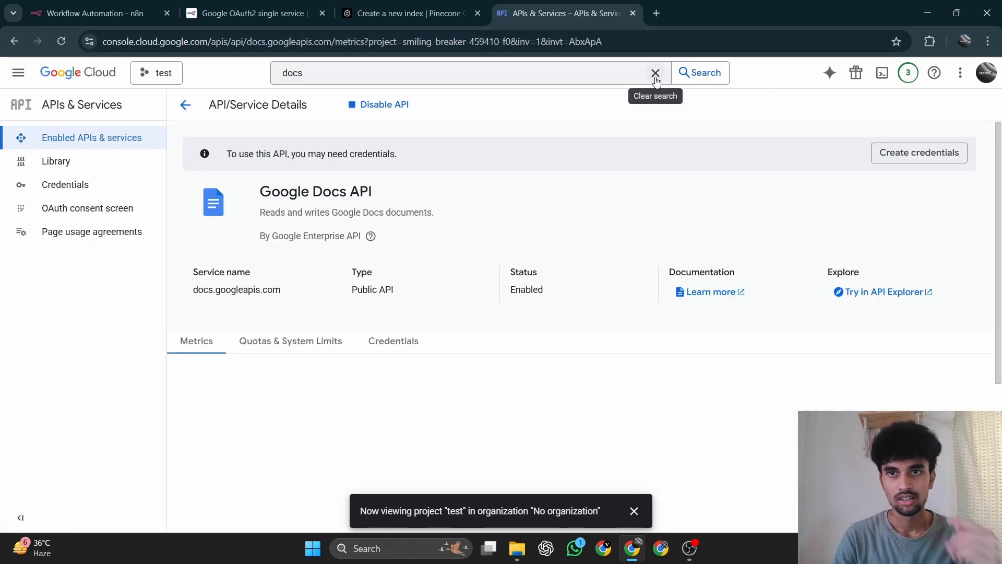
Search the console for sheets and enable the Google Sheets API for the test project.
click(656, 73)
text(she)
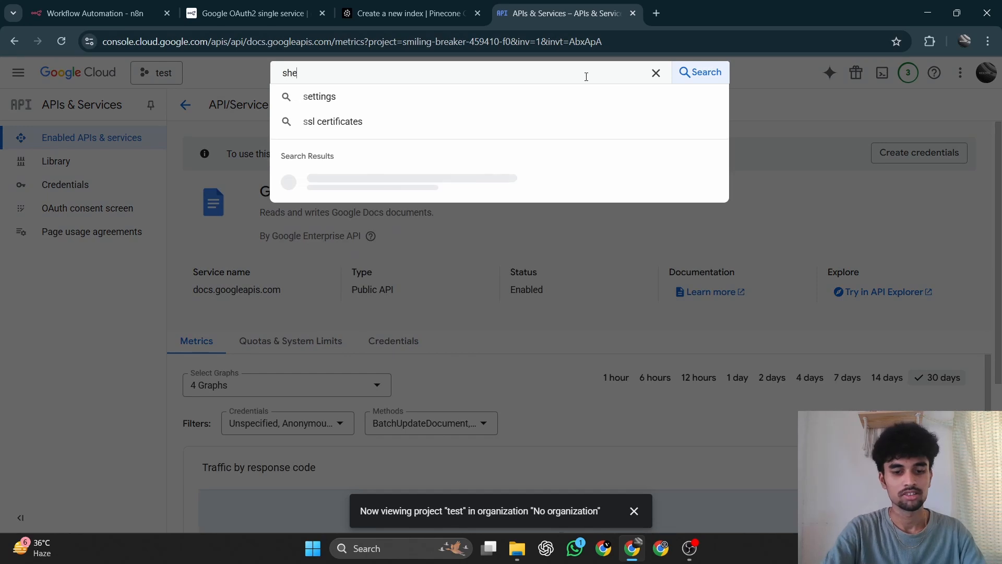
text(ets)
key(Return)
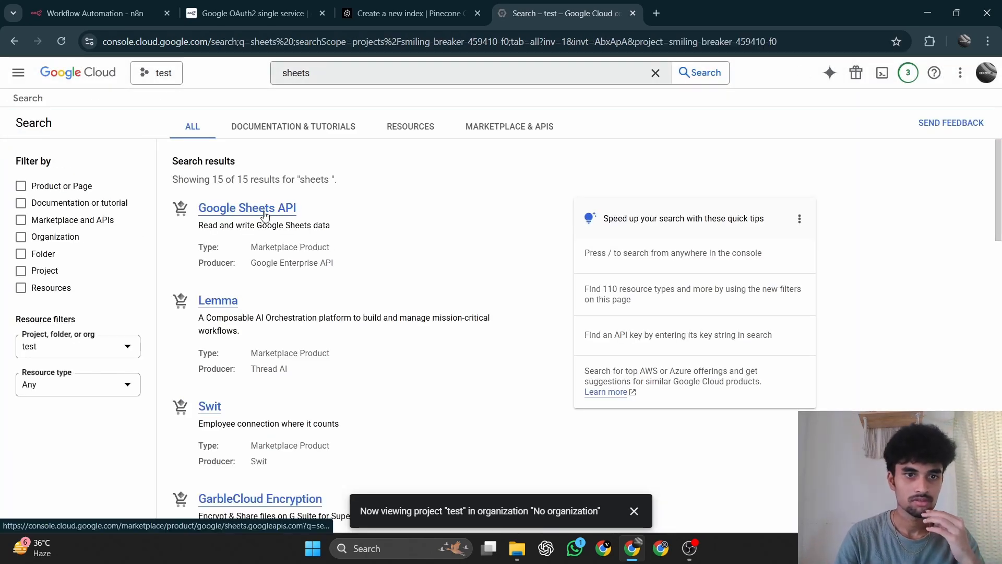
click(265, 208)
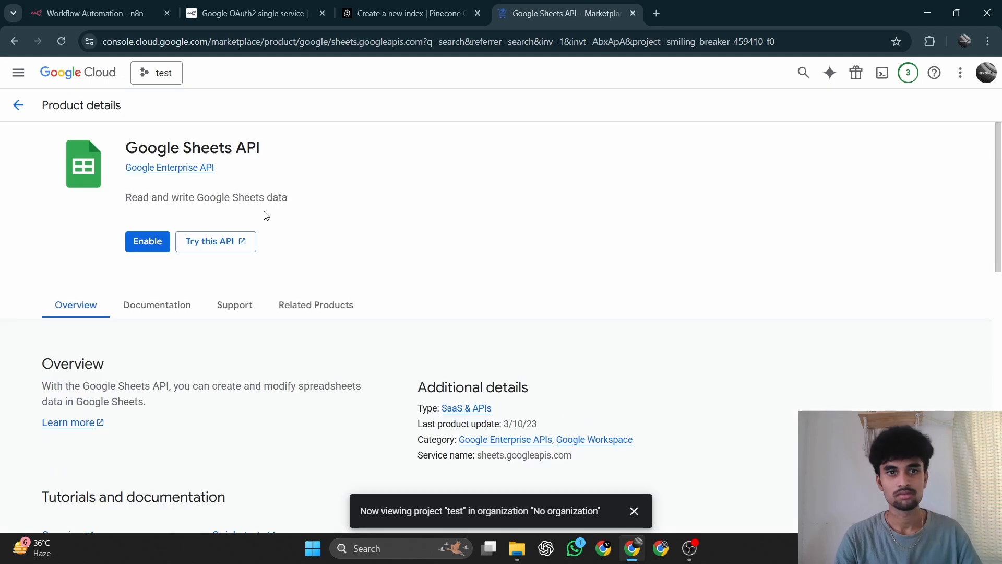
click(148, 247)
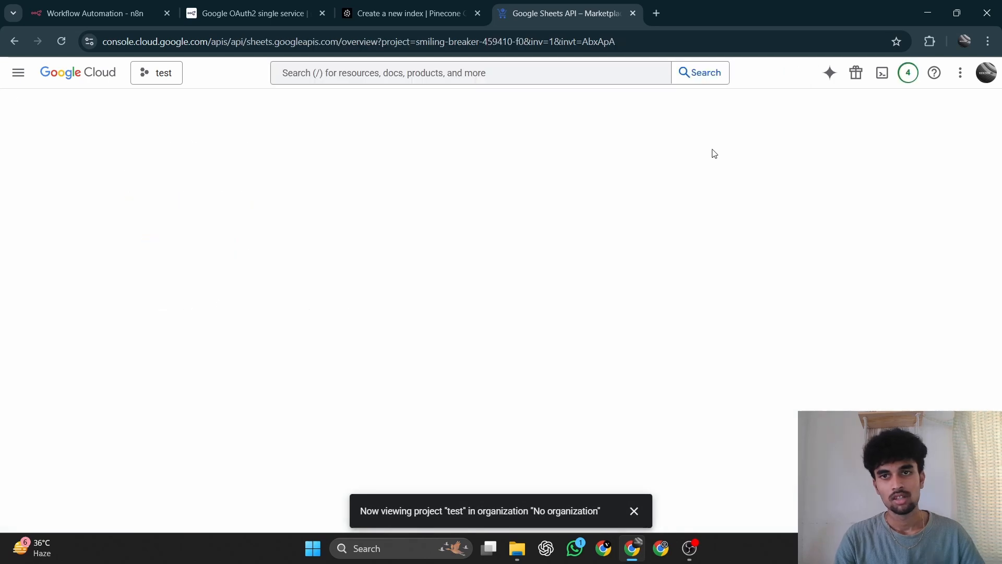
Search the console for slides and enable the Google Slides API for the test project.
click(538, 75)
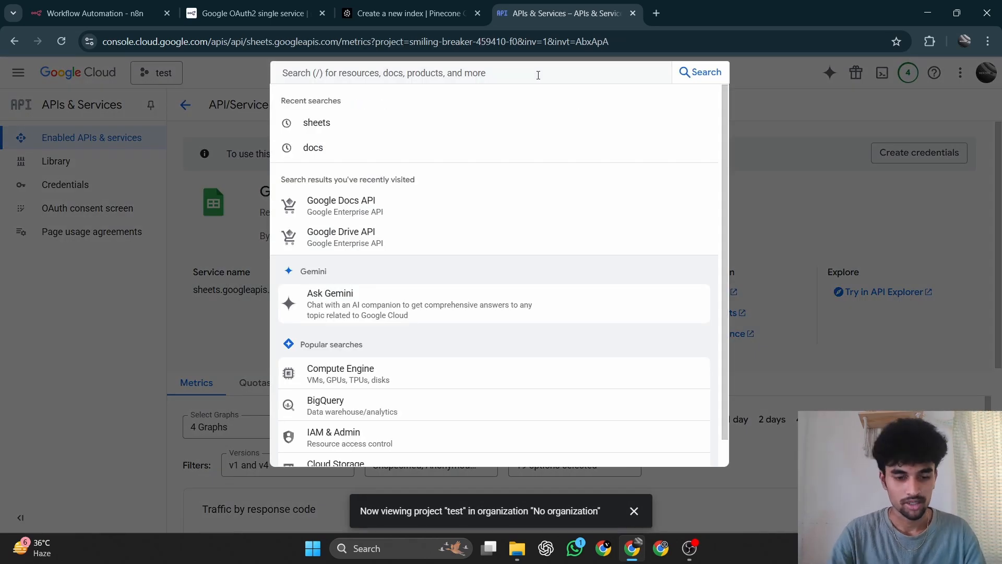
text(sli)
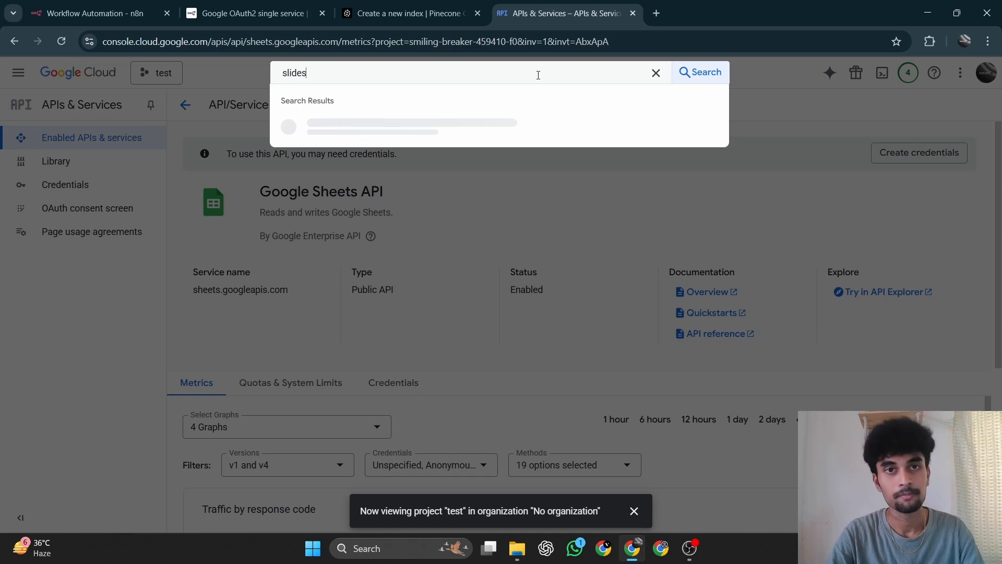
text(des)
click(380, 127)
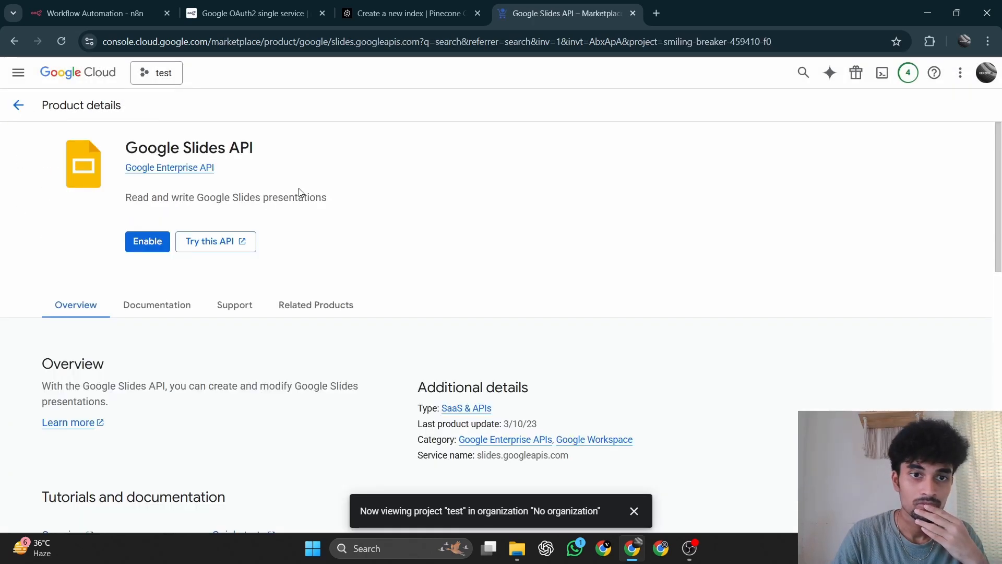
click(143, 245)
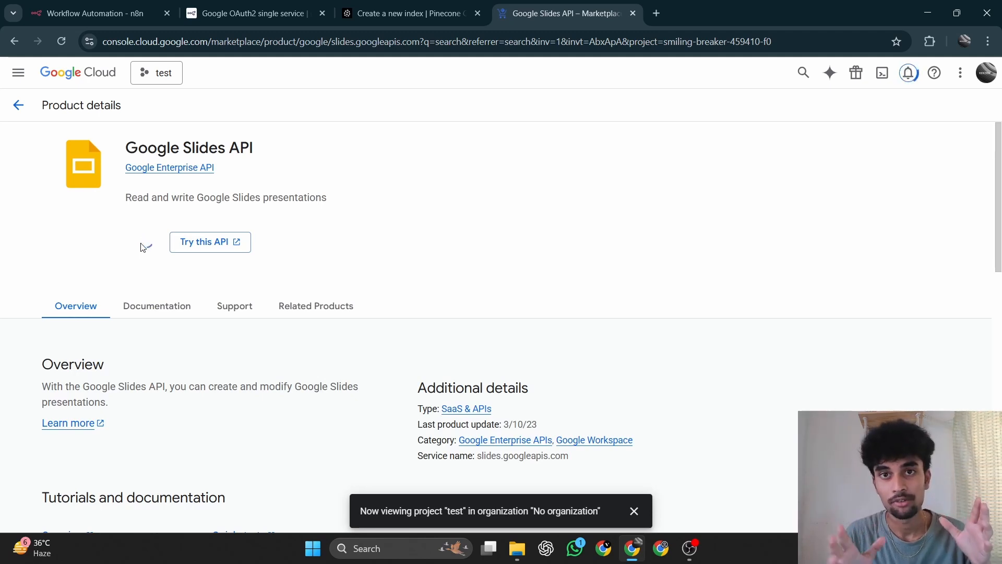
Check the Google Drive credential form in n8n, then look over the Google Cloud project's Credentials and API Library pages.
click(81, 4)
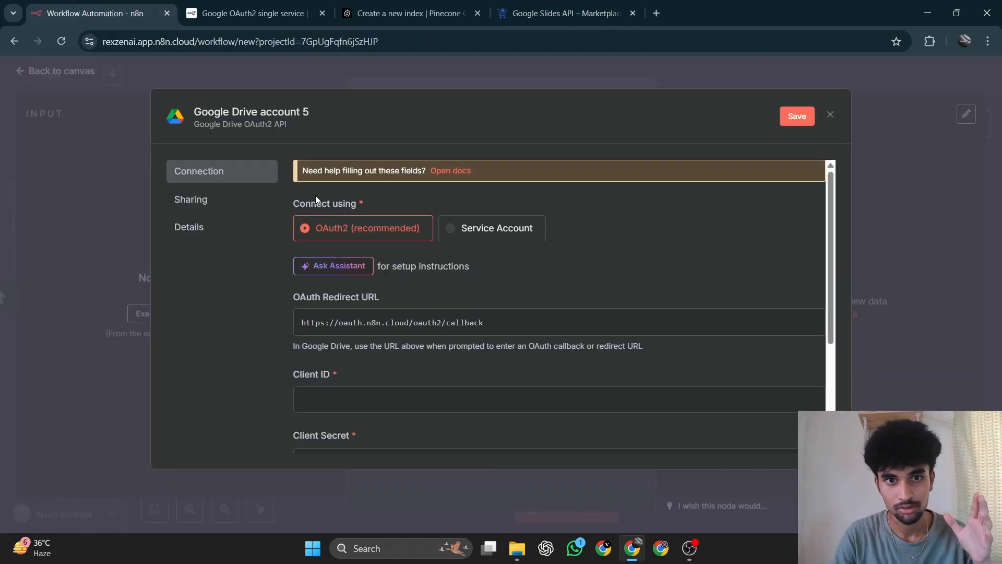
click(568, 5)
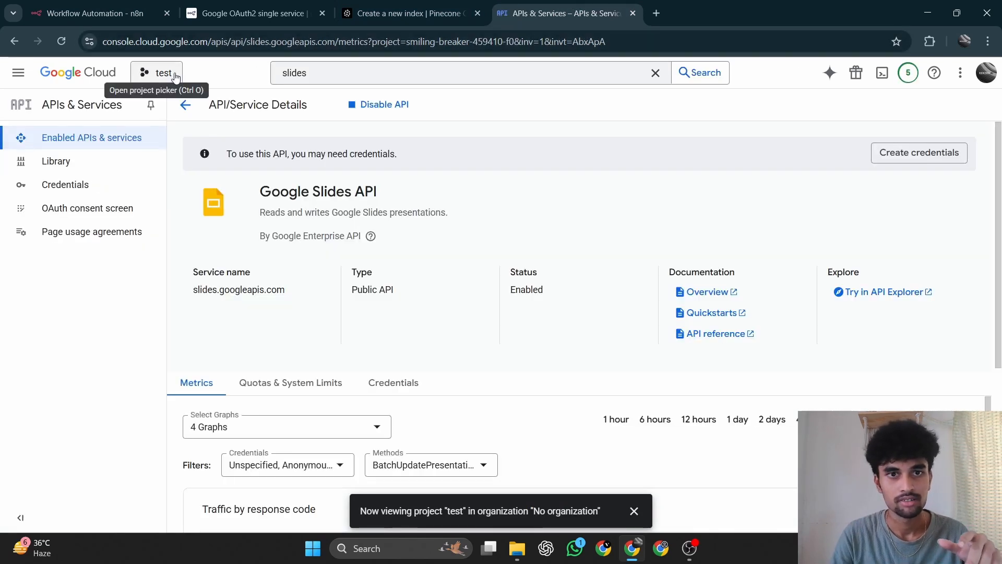
click(74, 185)
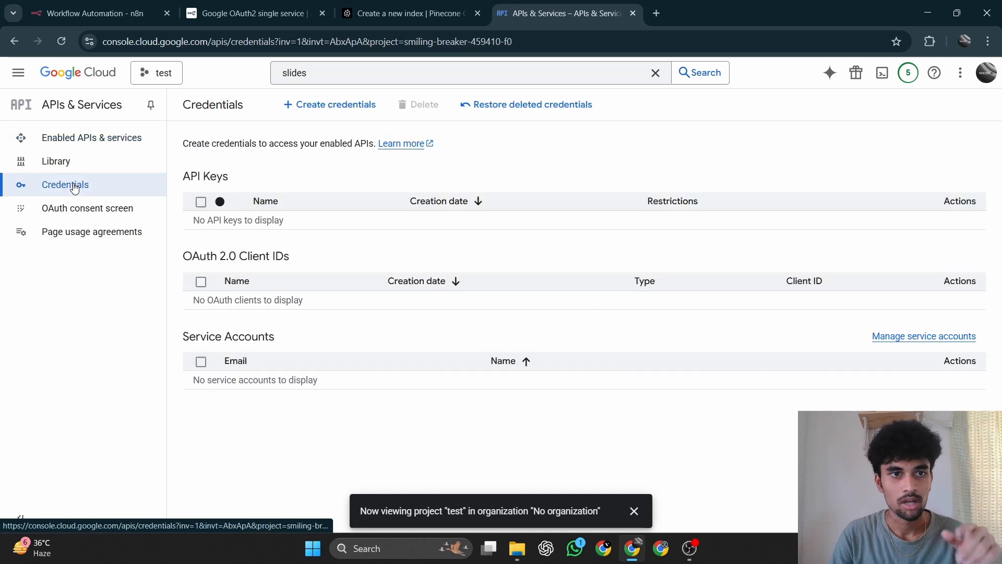
click(77, 162)
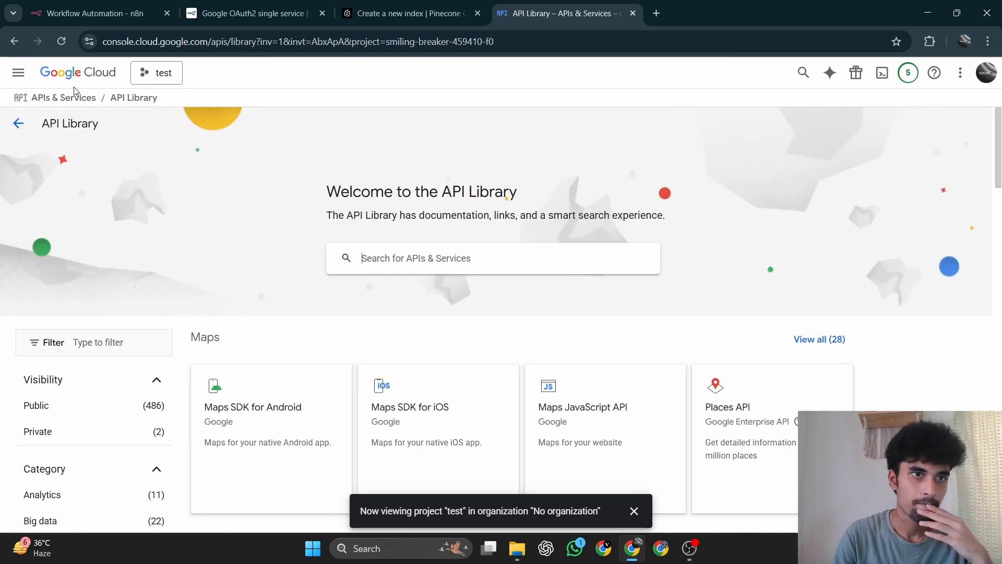
Read the n8n docs sections on configuring the OAuth consent screen and creating the Google OAuth client credentials.
click(248, 14)
scroll(380, 382, down, 4)
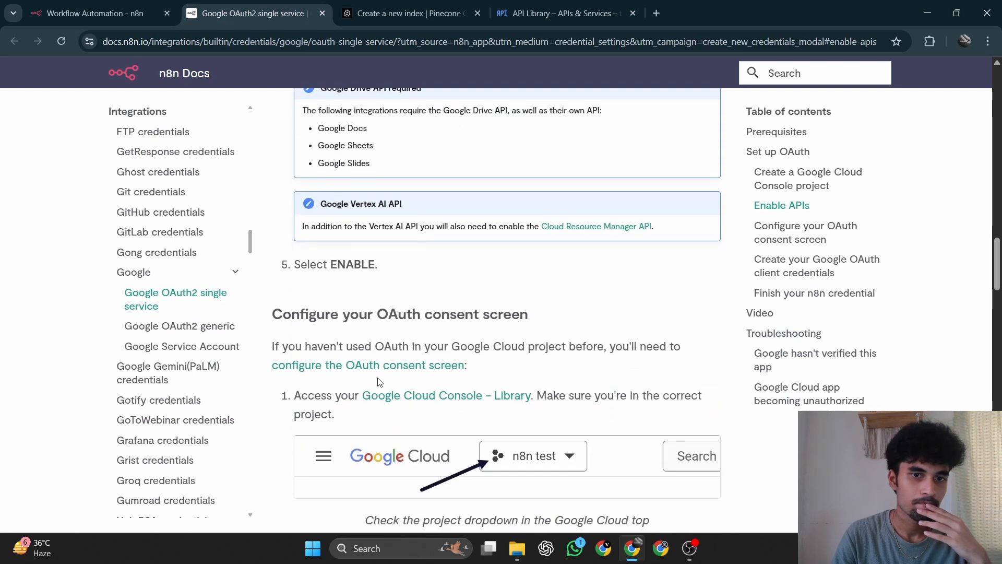
scroll(380, 382, down, 8)
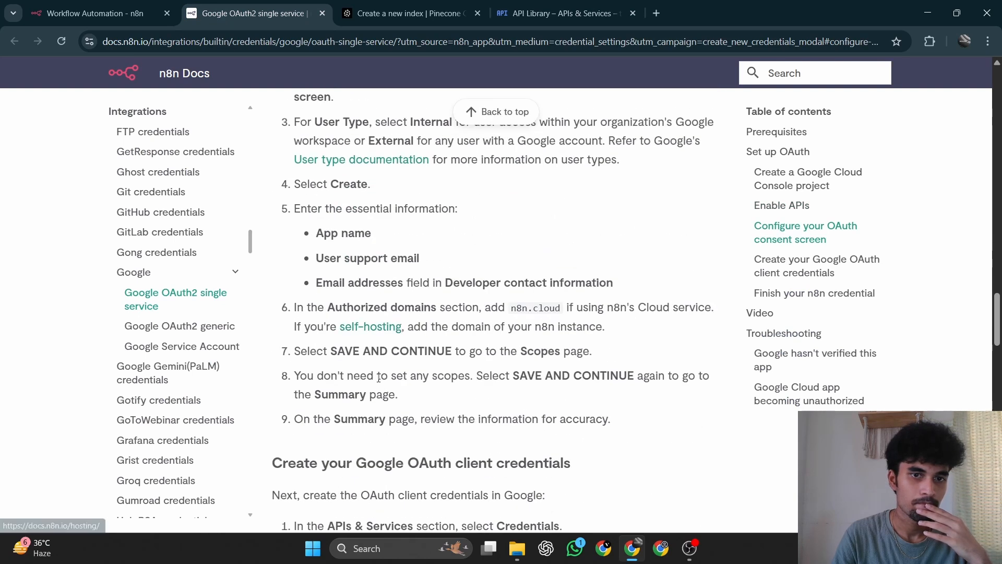
scroll(379, 366, down, 5)
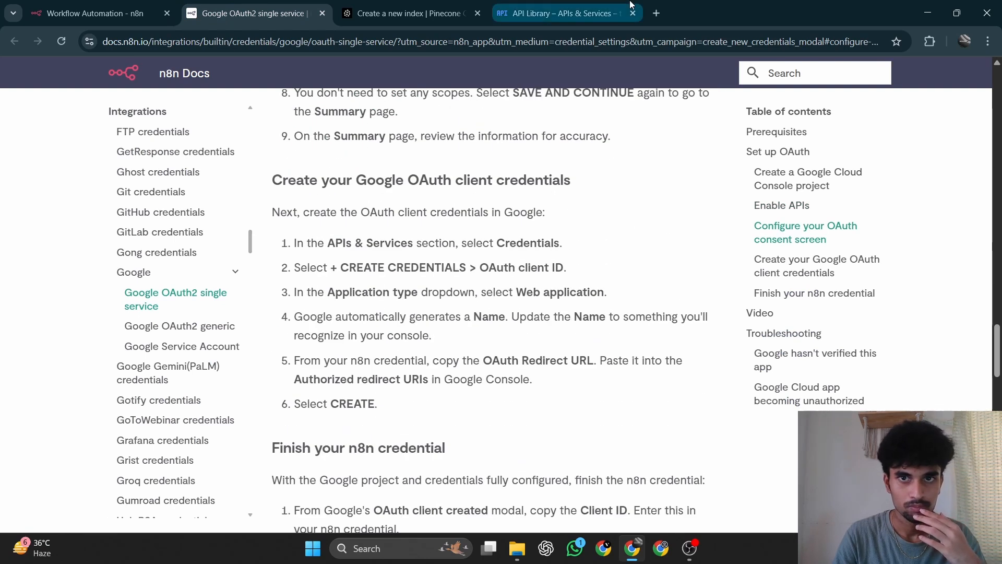
Return to the Google Cloud console, open the test project's Credentials page under APIs & Services, and review the credential types offered.
click(631, 5)
click(13, 79)
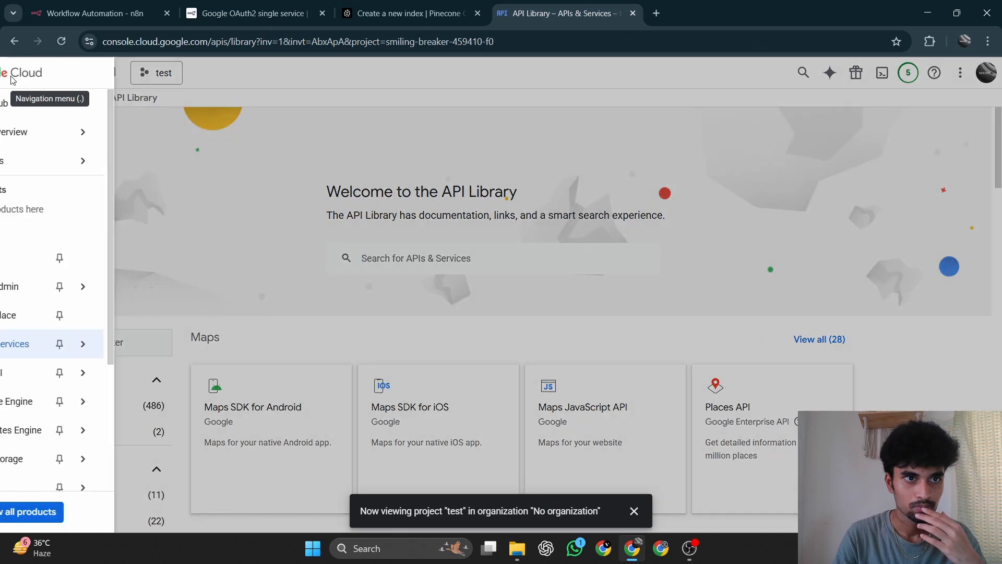
click(69, 344)
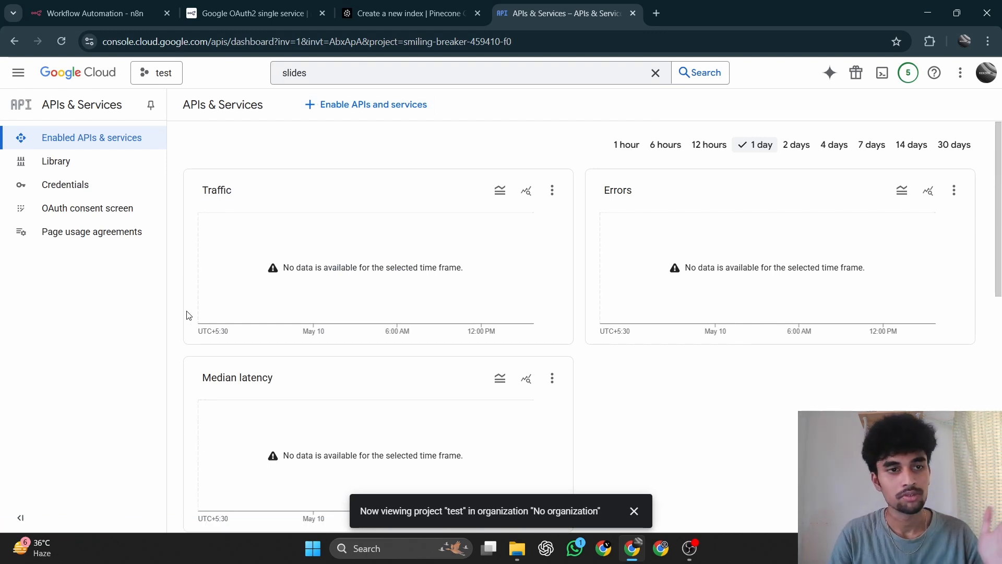
click(83, 218)
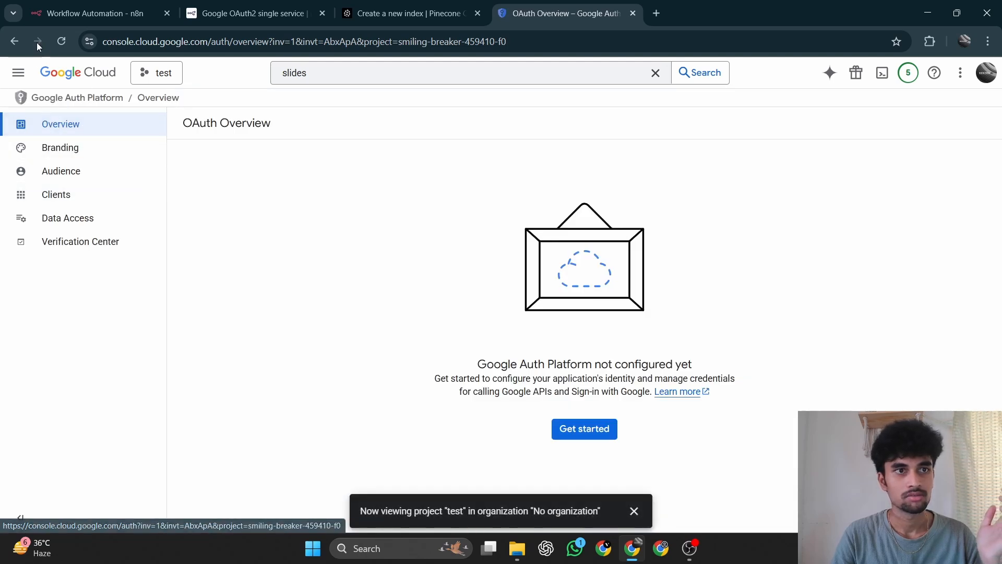
click(17, 42)
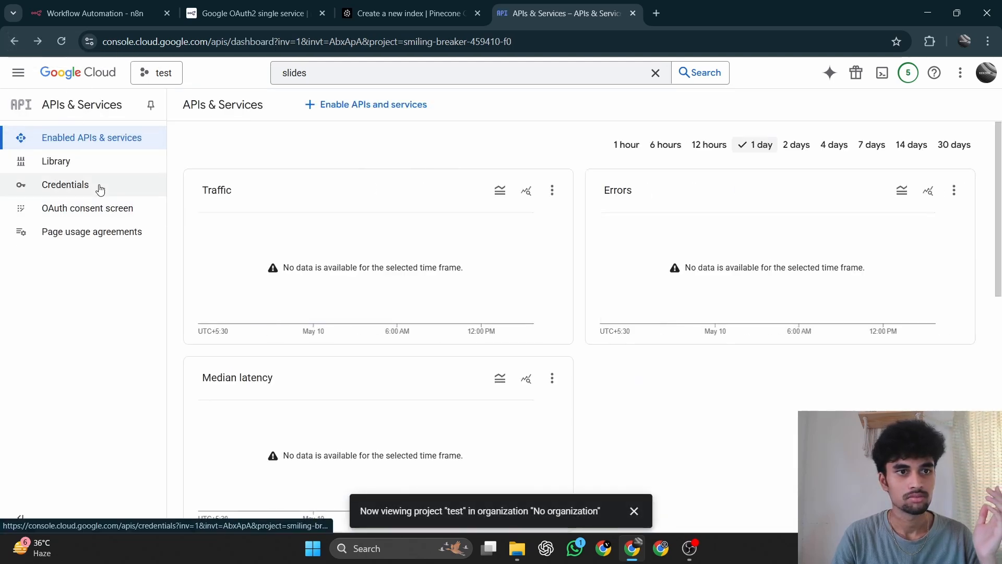
click(97, 186)
click(71, 142)
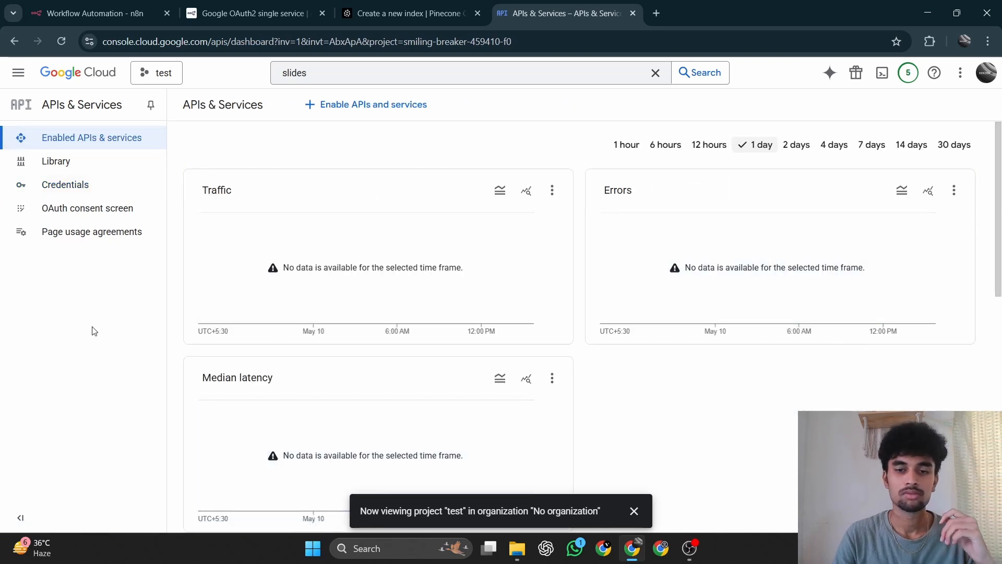
click(93, 196)
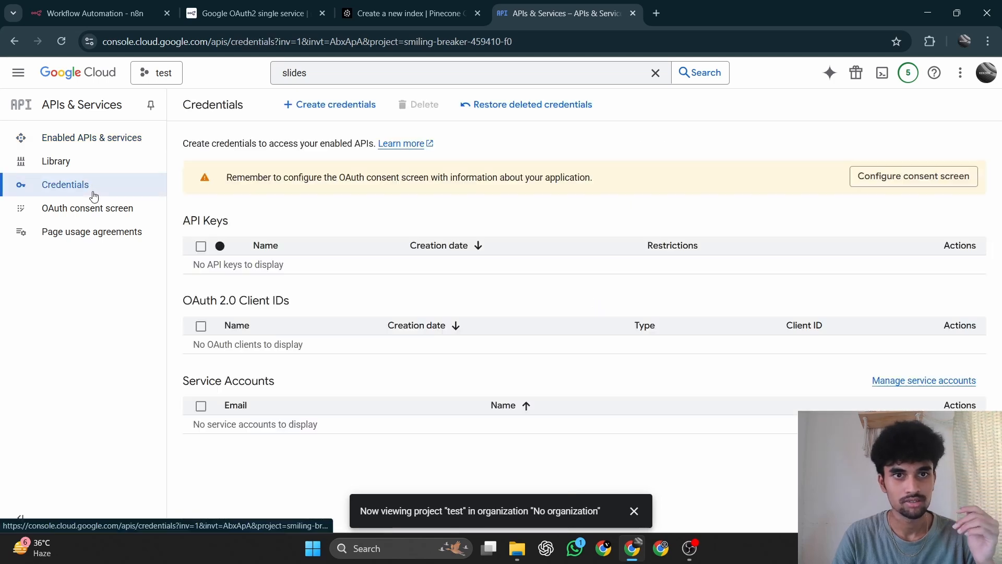
click(347, 105)
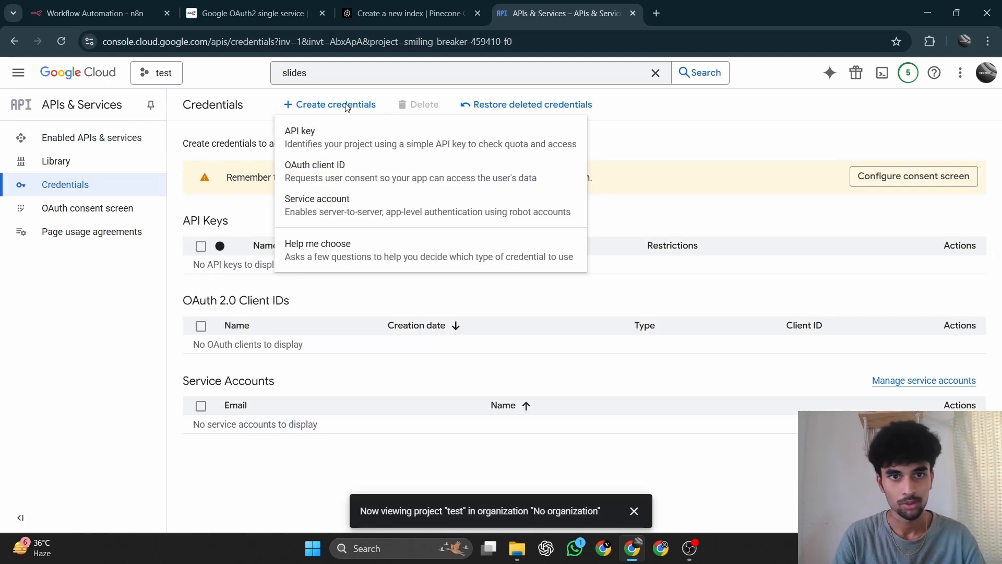
click(696, 123)
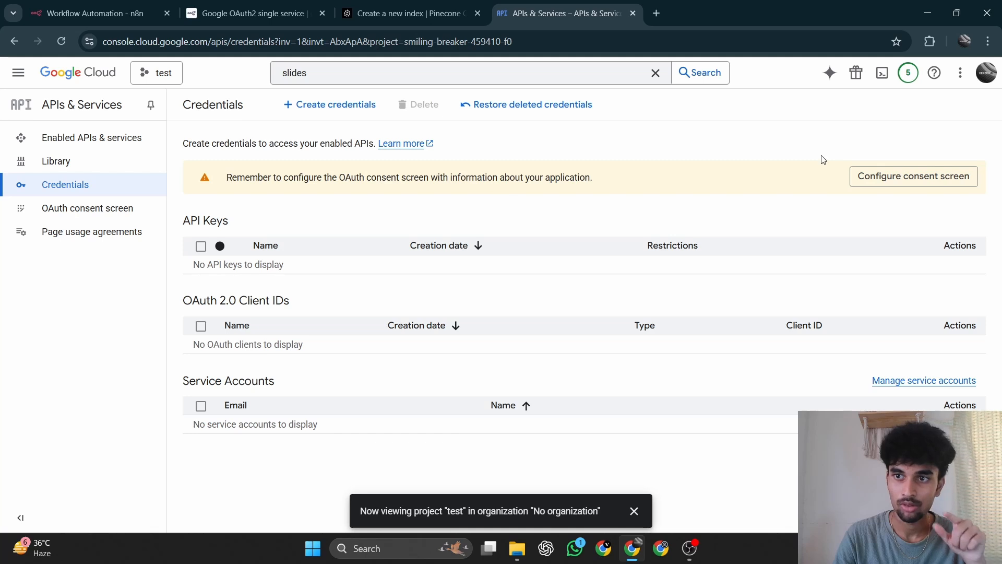
Start the OAuth consent screen configuration for the test project and examine the required app name and user support email fields.
click(866, 182)
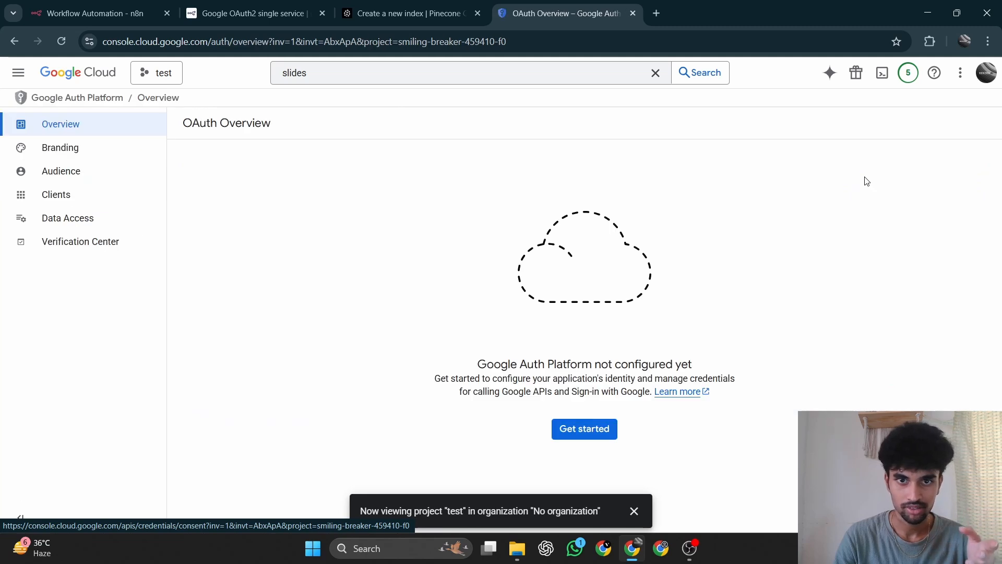
click(566, 440)
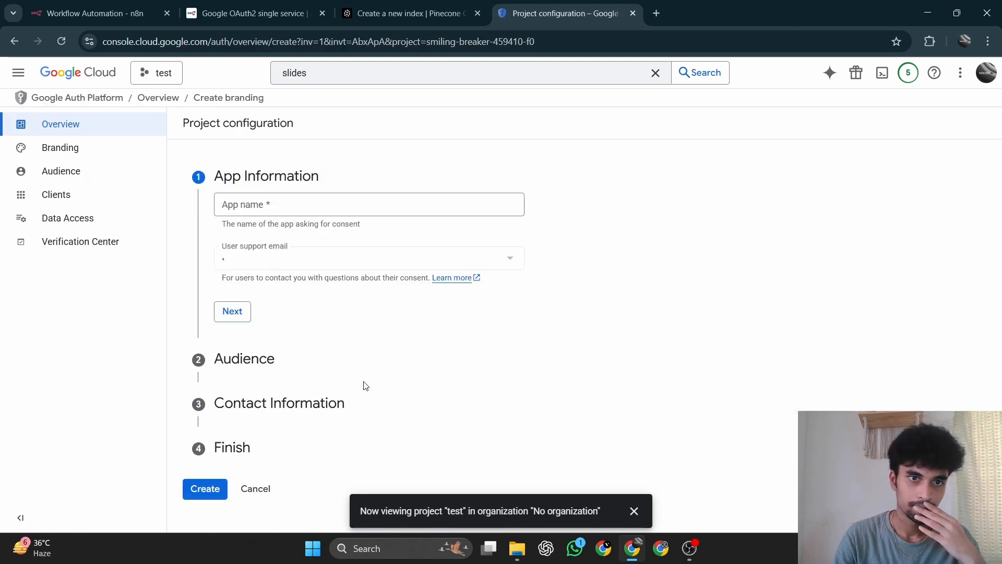
click(279, 207)
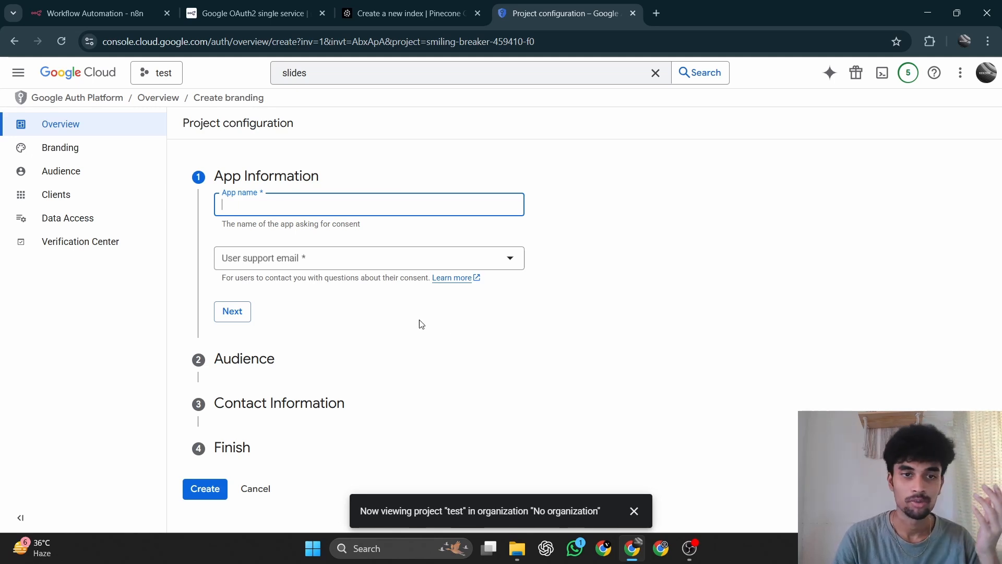
click(381, 259)
click(385, 361)
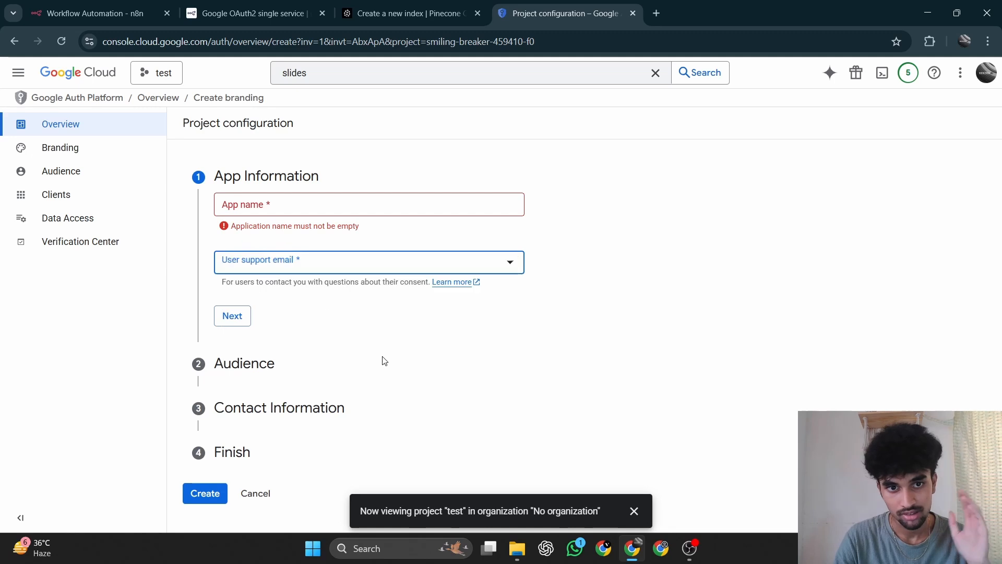
click(349, 270)
click(347, 396)
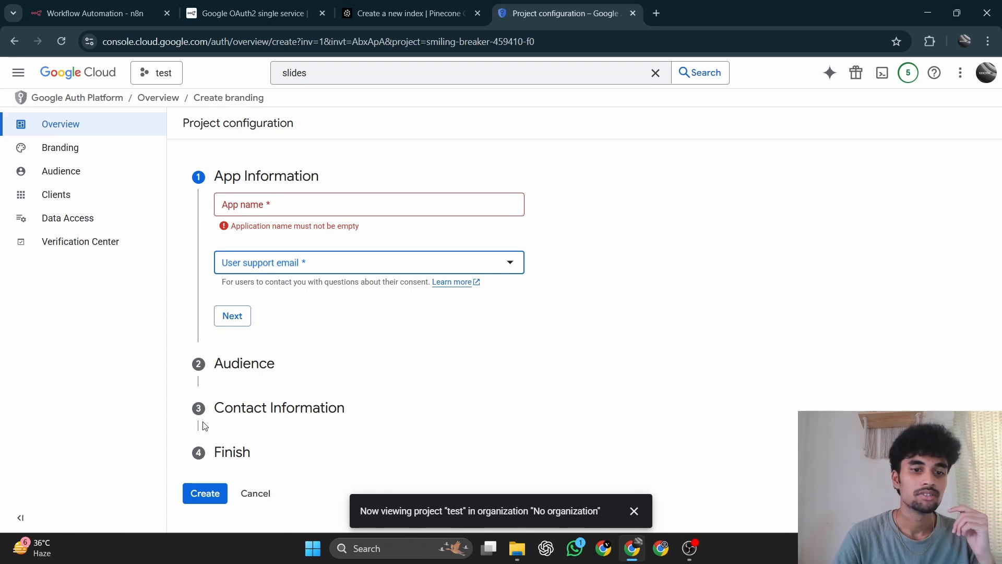
Switch the console to the existing Test Project and view its Google Auth Platform Branding and Audience settings.
click(166, 73)
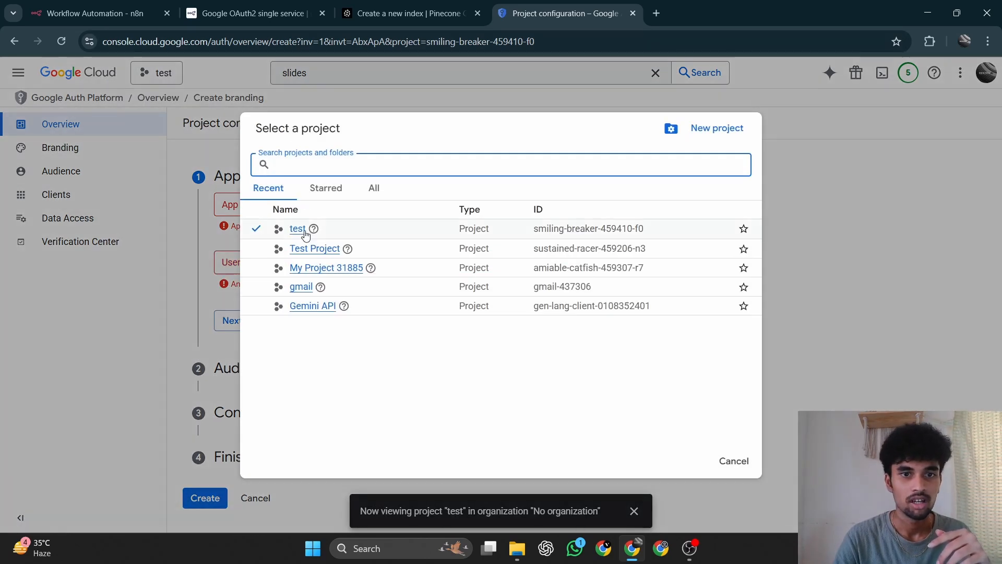
click(324, 255)
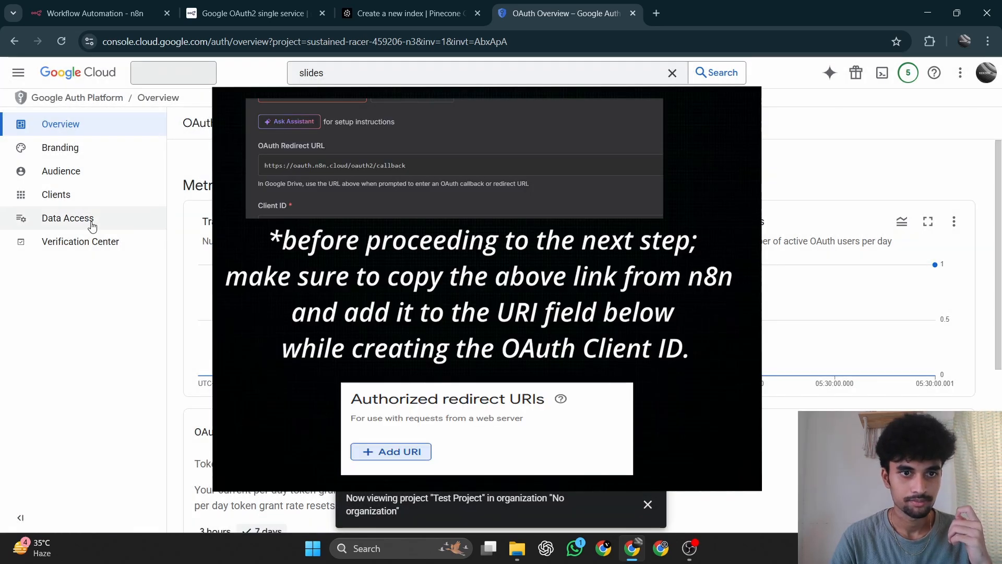
click(49, 151)
click(63, 174)
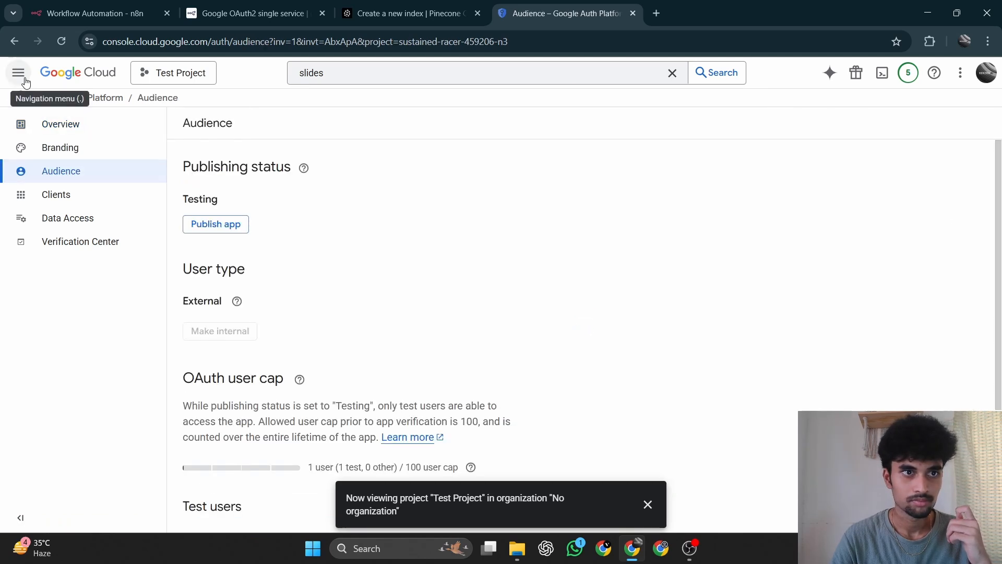
Review the Audience page's publishing status, user type, OAuth user cap and test users for the Test Project.
scroll(183, 247, down, 3)
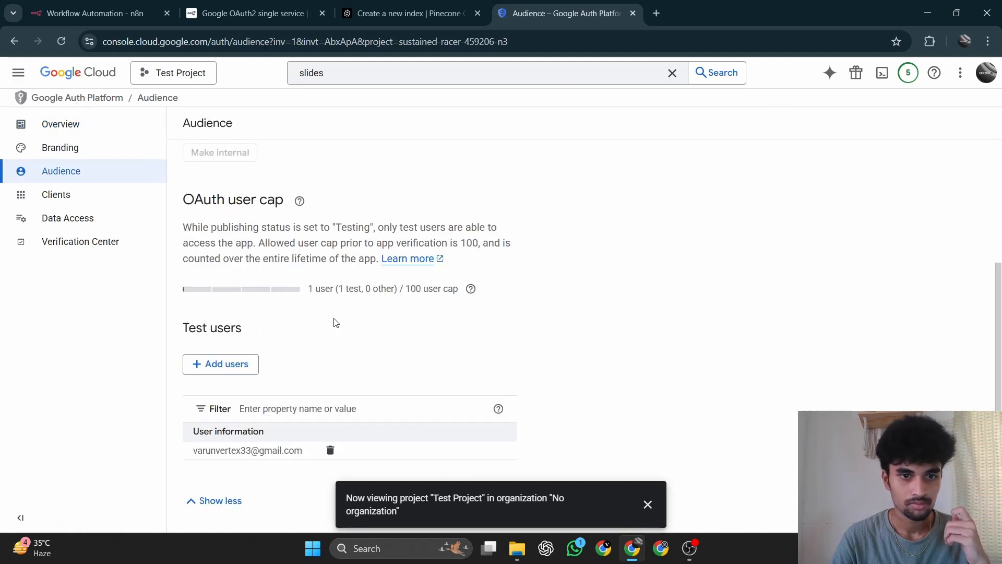
scroll(335, 322, up, 3)
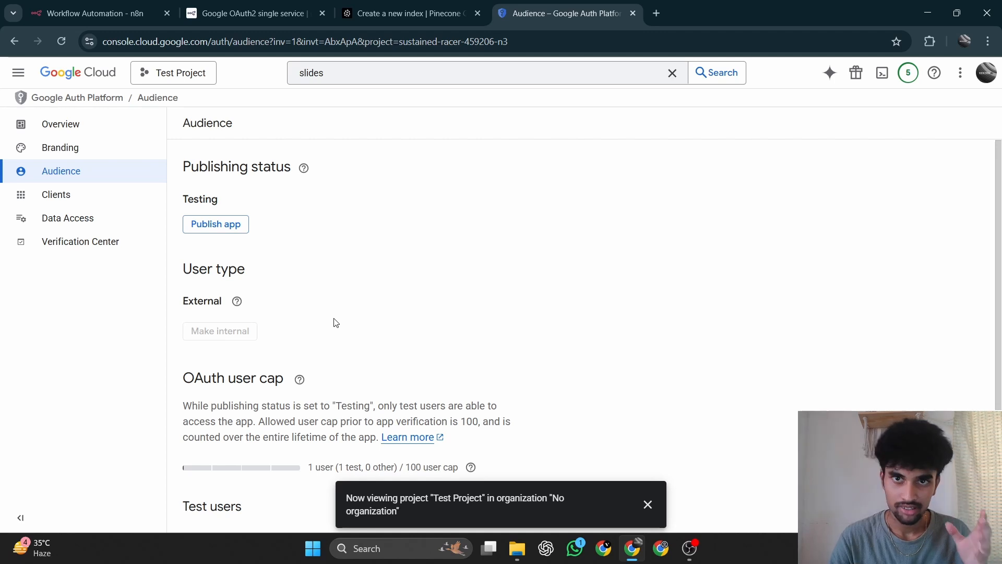
scroll(336, 322, down, 1)
scroll(336, 322, up, 1)
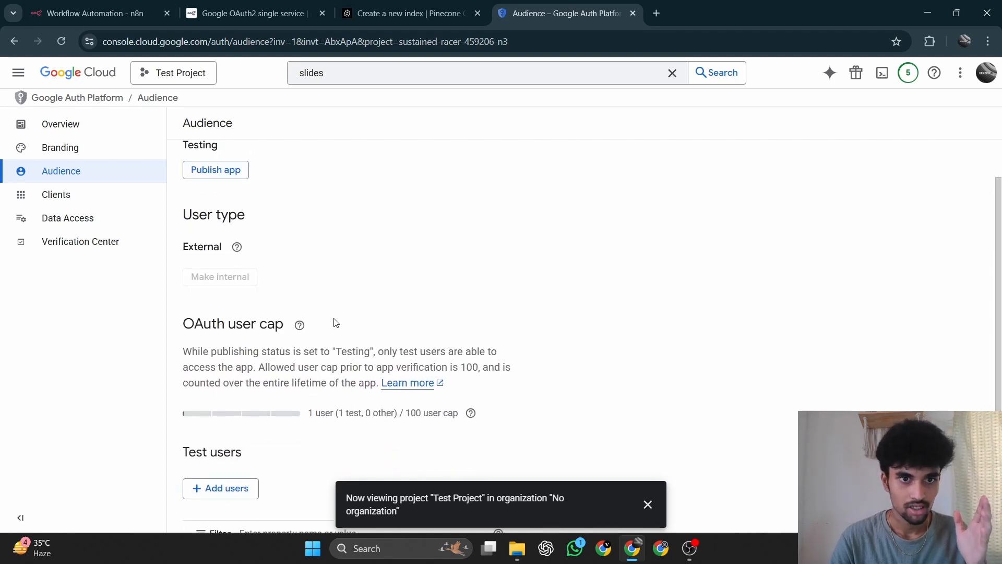
scroll(336, 322, down, 3)
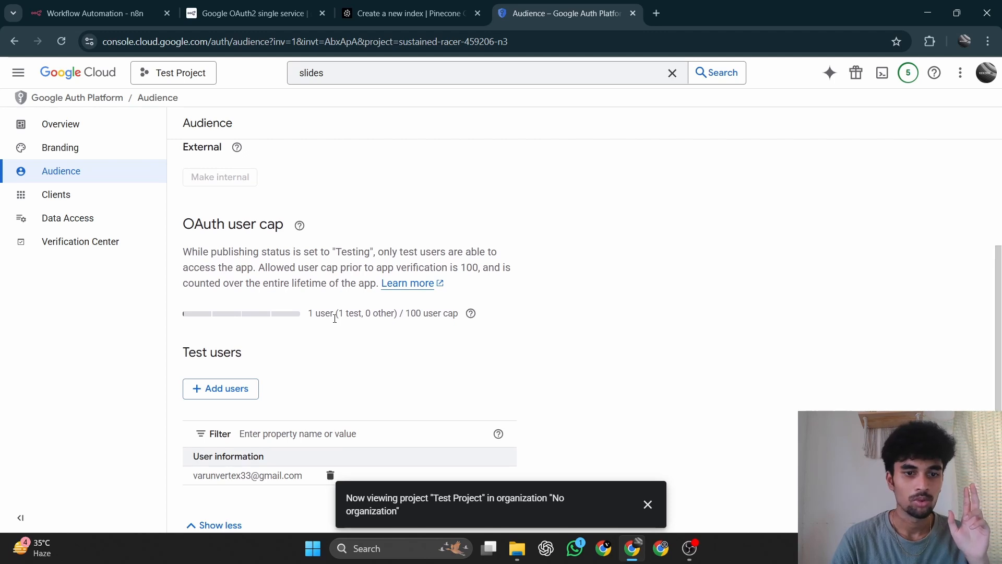
scroll(335, 322, down, 1)
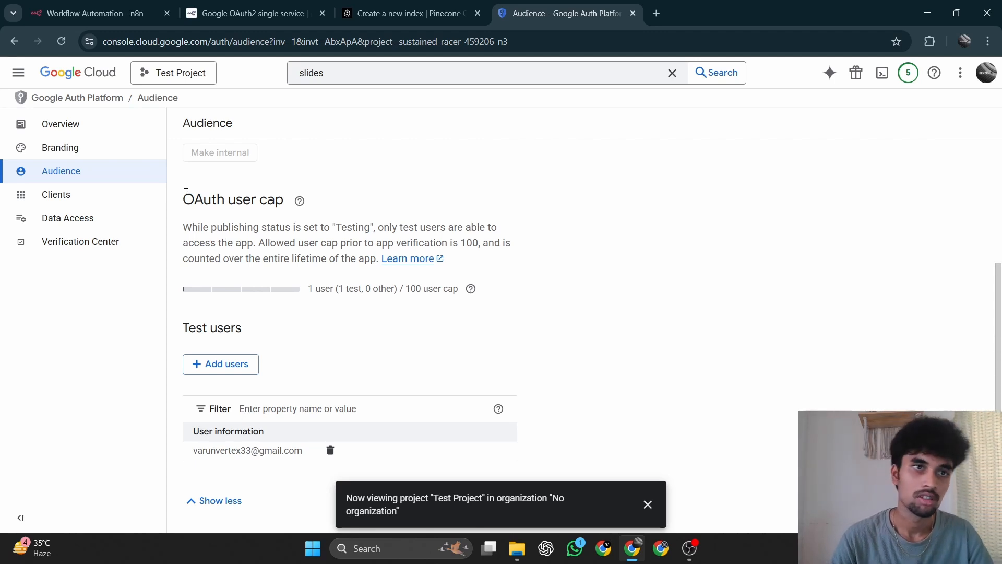
scroll(343, 258, up, 3)
Read the n8n docs on creating the Google OAuth client credentials and finishing the n8n credential with Client ID and Client Secret.
click(278, 7)
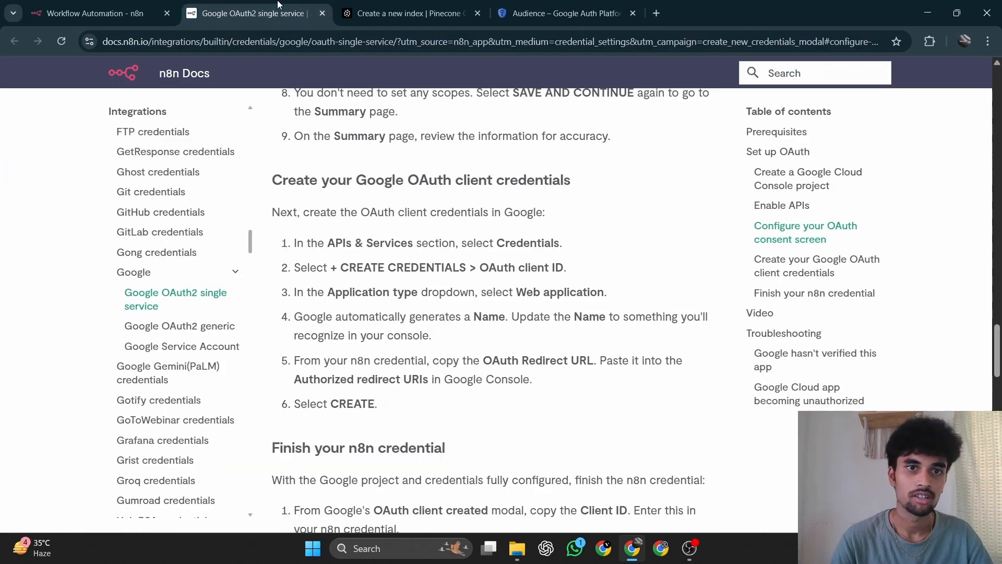
scroll(341, 398, down, 8)
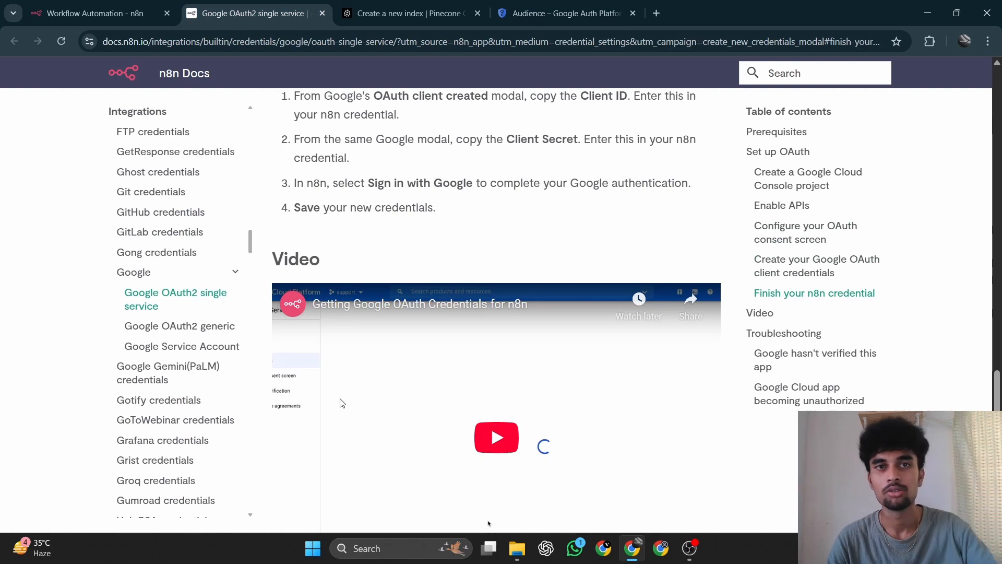
scroll(342, 403, up, 5)
scroll(341, 399, down, 7)
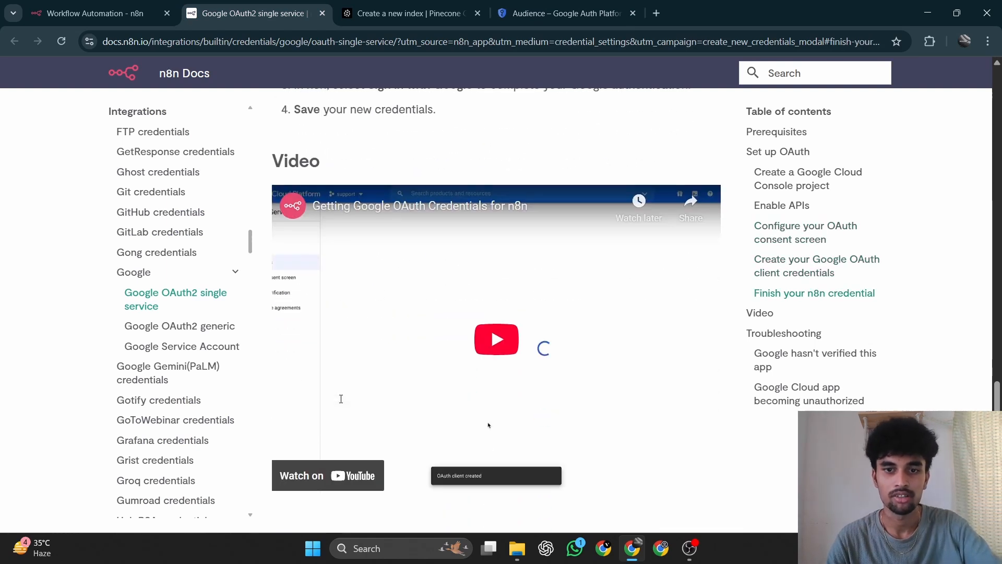
scroll(341, 399, down, 2)
scroll(341, 399, up, 8)
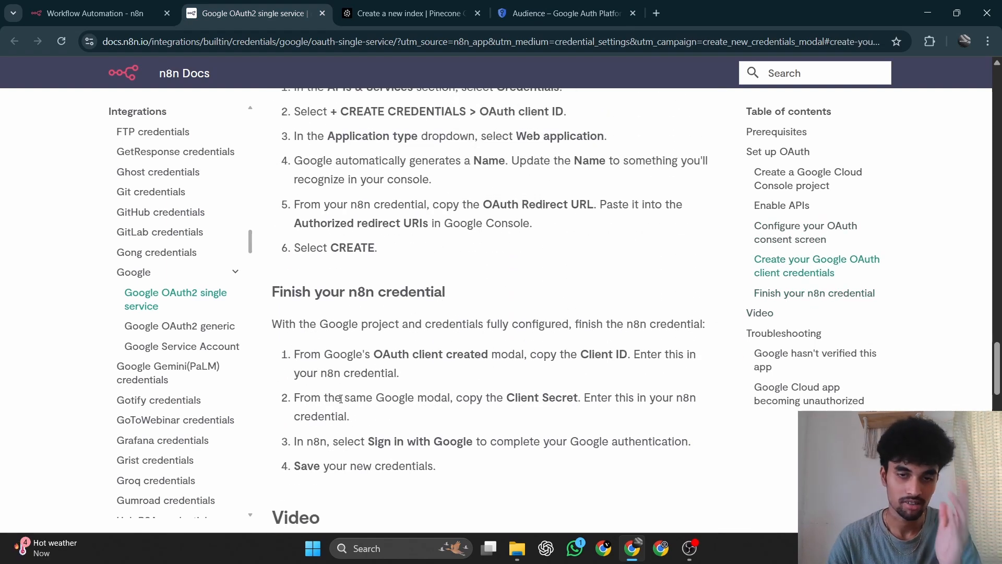
scroll(341, 399, up, 8)
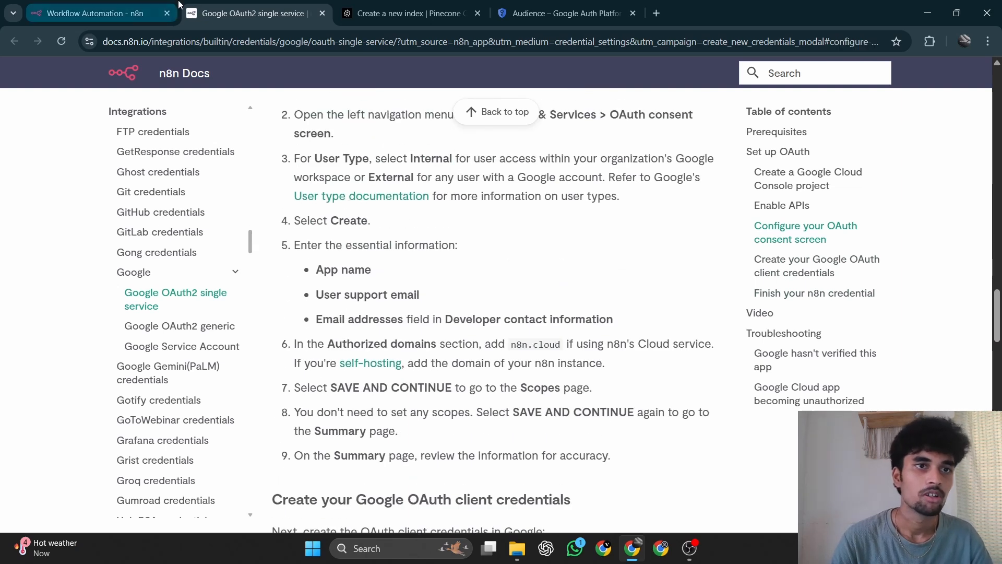
Return to the n8n workflow, close the new Google Drive credential without connecting, and keep Google Drive account 4 as the node's credential.
click(110, 6)
scroll(496, 313, down, 2)
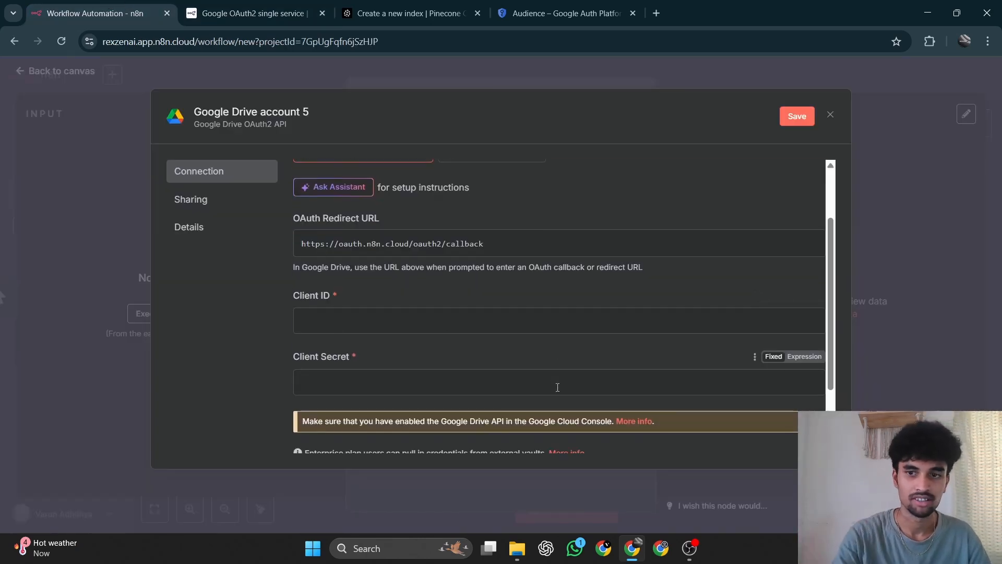
click(830, 115)
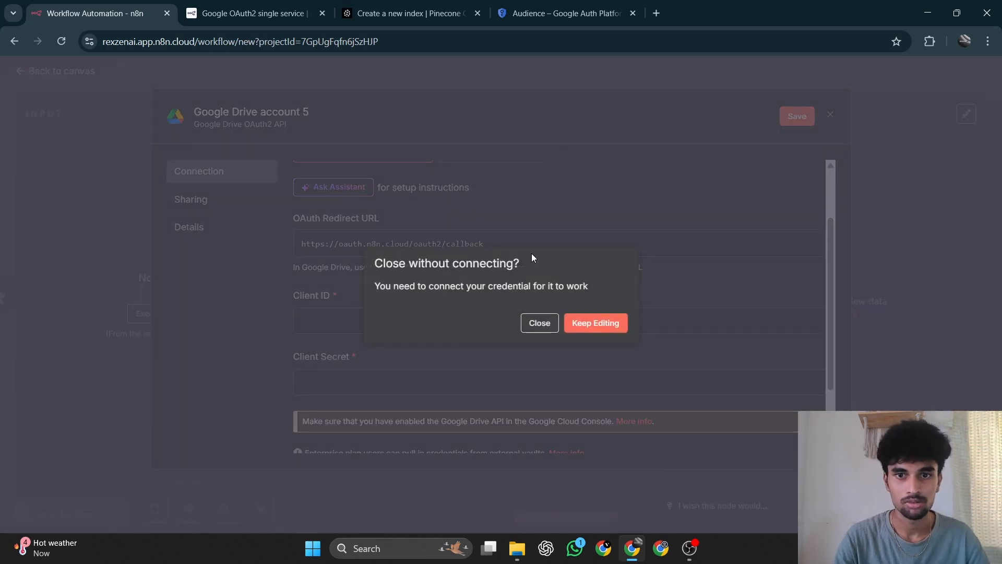
click(539, 323)
click(452, 171)
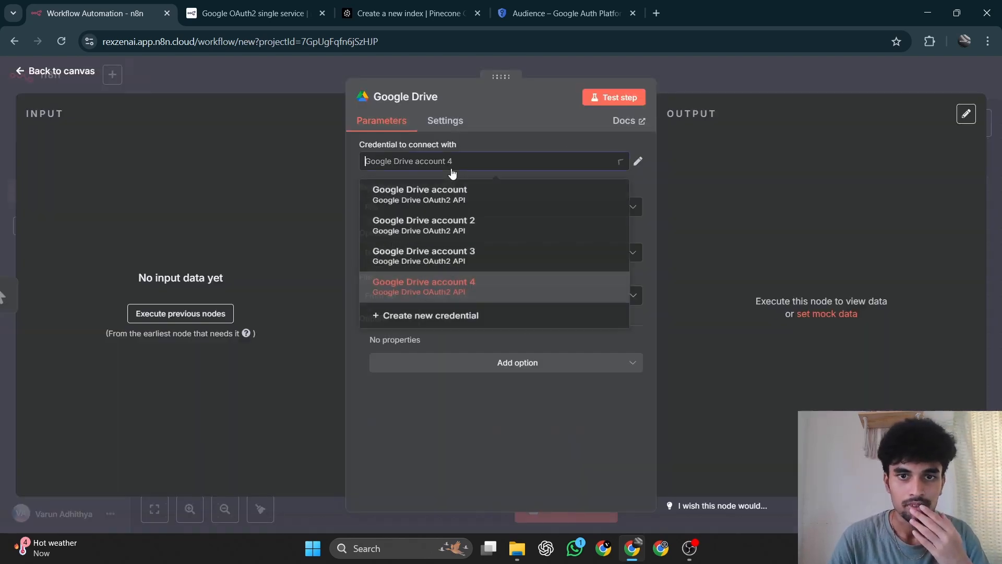
click(450, 173)
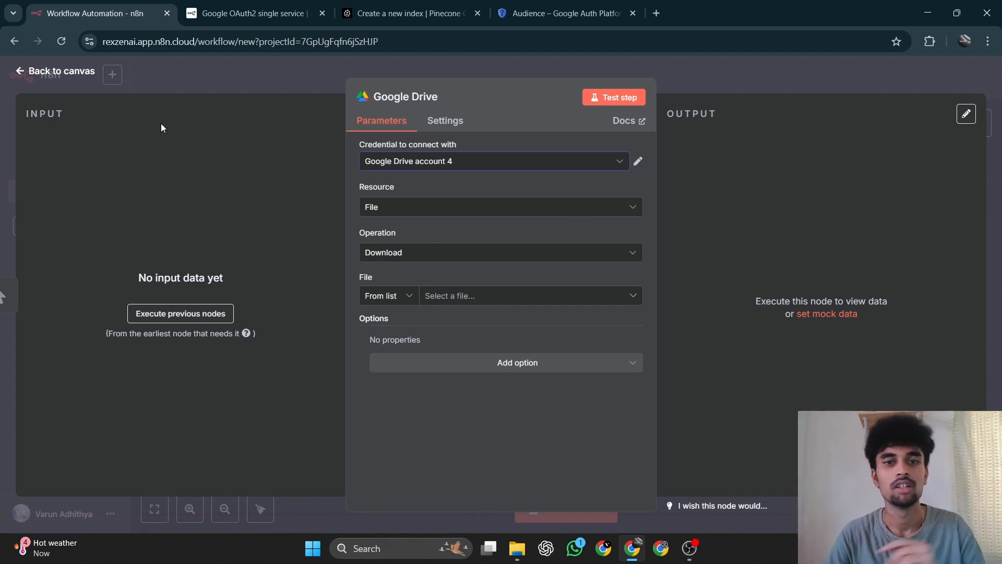
Choose "Customer Service Manual – The Golden Spoon" from the list as the file the Google Drive node downloads.
click(471, 296)
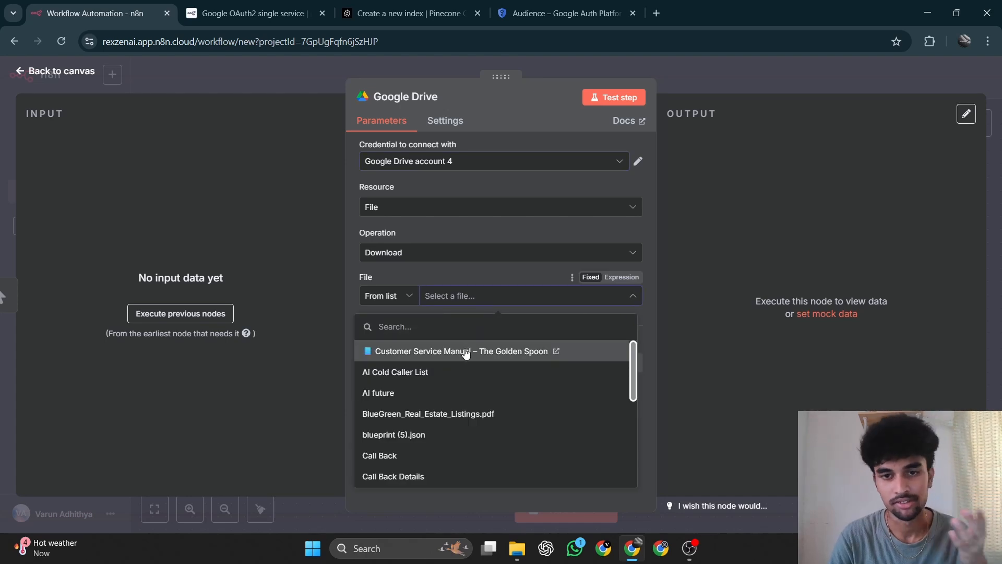
click(466, 354)
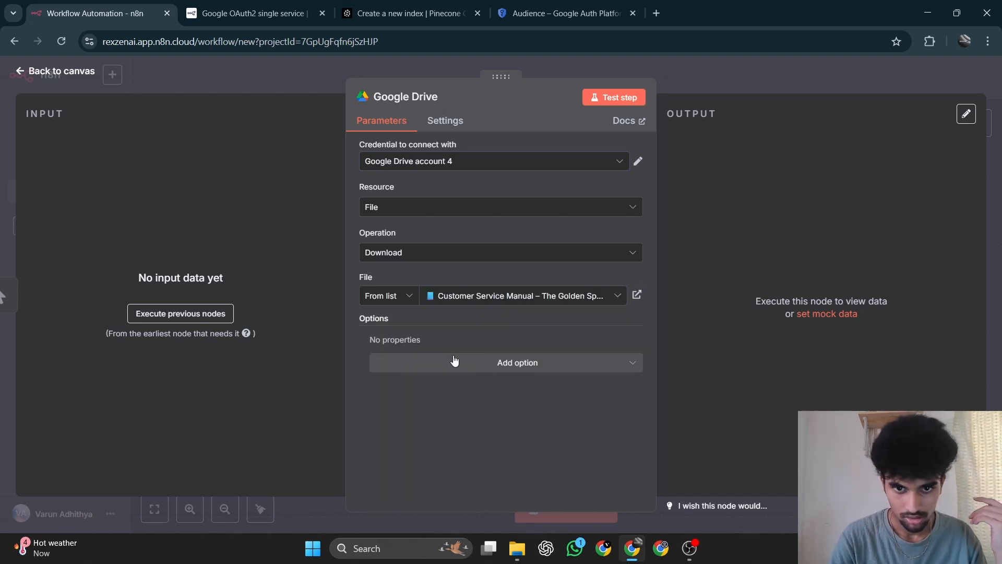
click(467, 364)
click(468, 365)
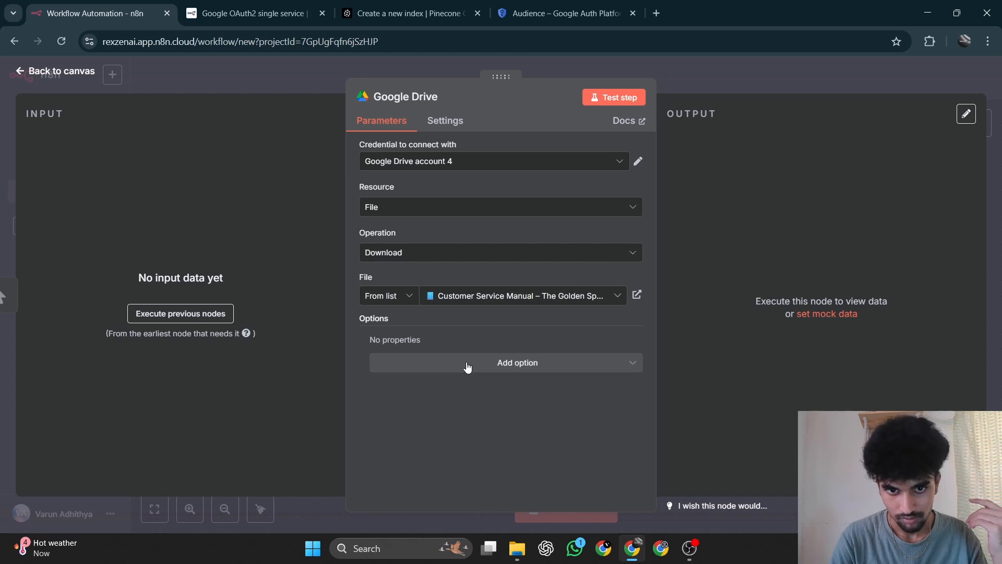
Test the Google Drive node and inspect its output in the JSON and Binary views.
click(600, 102)
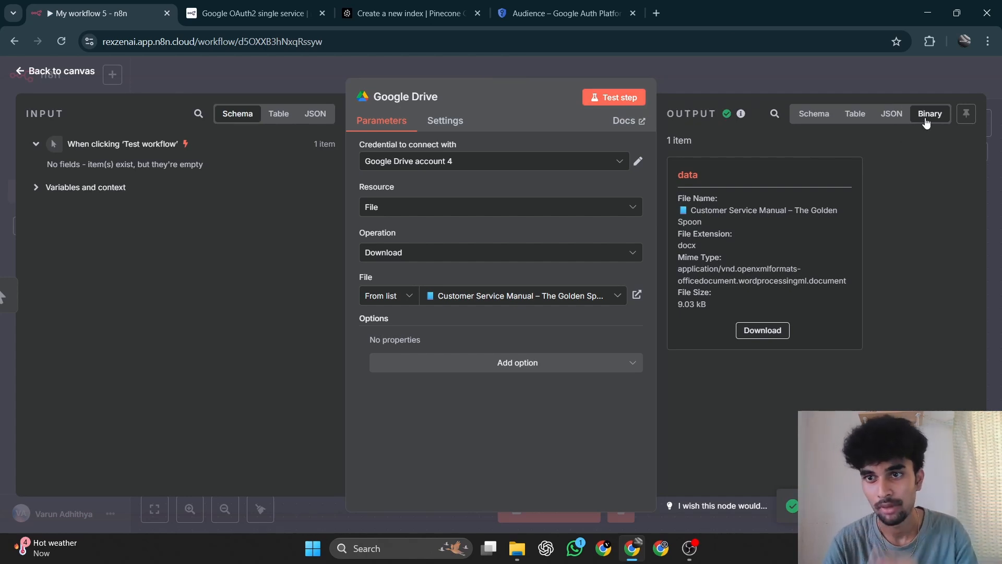
click(891, 114)
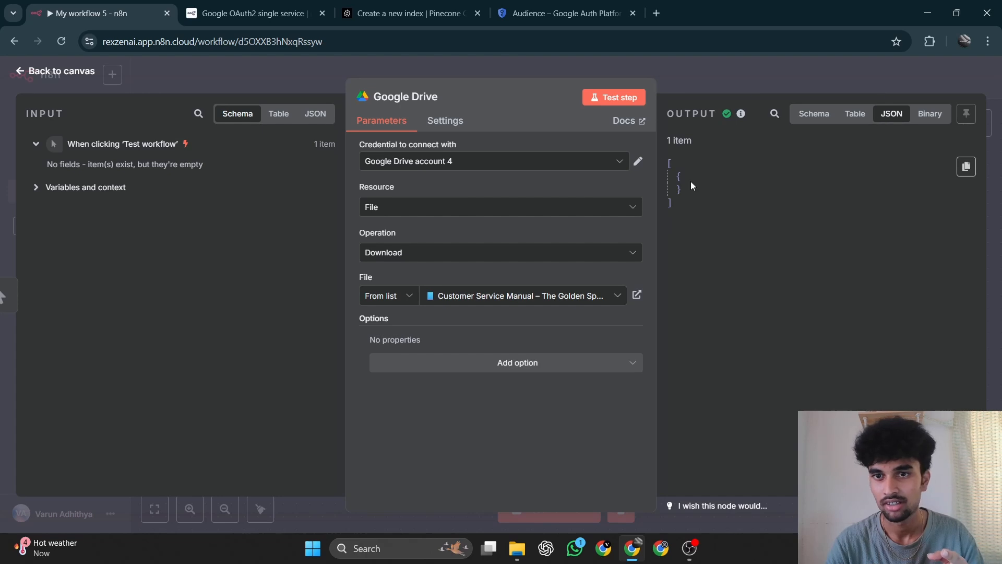
click(924, 123)
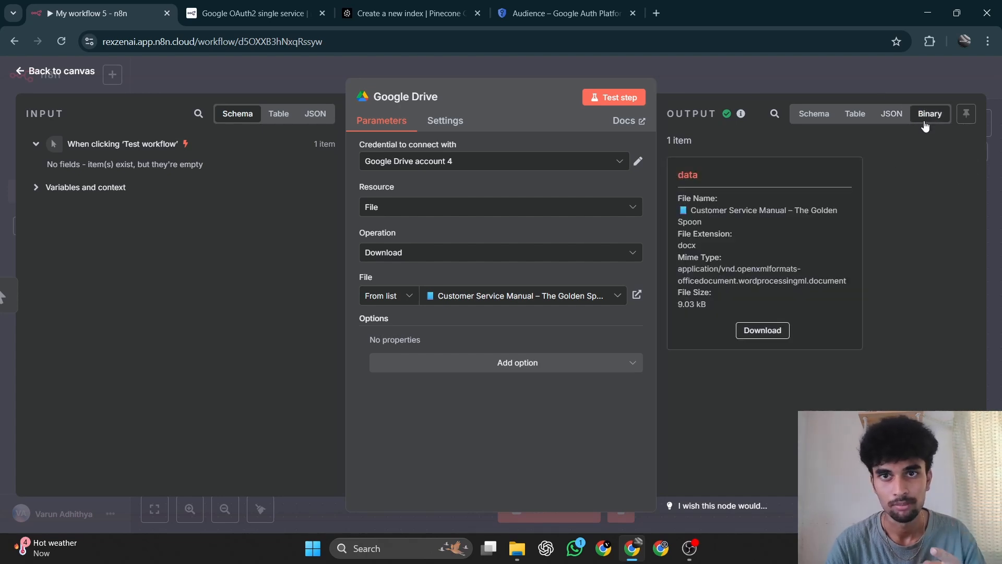
Return to the canvas and add a Pinecone Vector Store node after Google Drive with the "Add documents to vector store" action.
click(15, 72)
scroll(515, 349, right, 3)
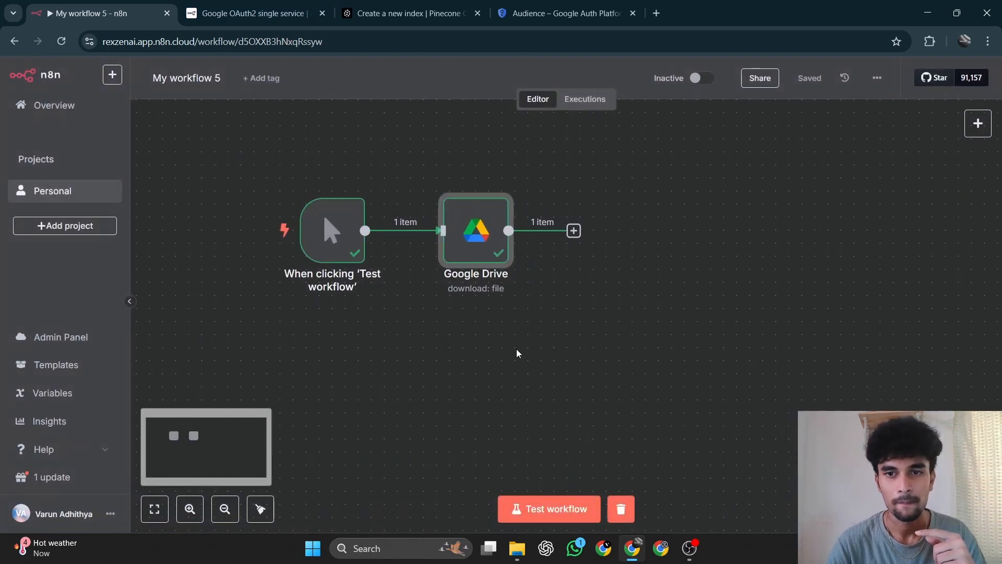
click(574, 231)
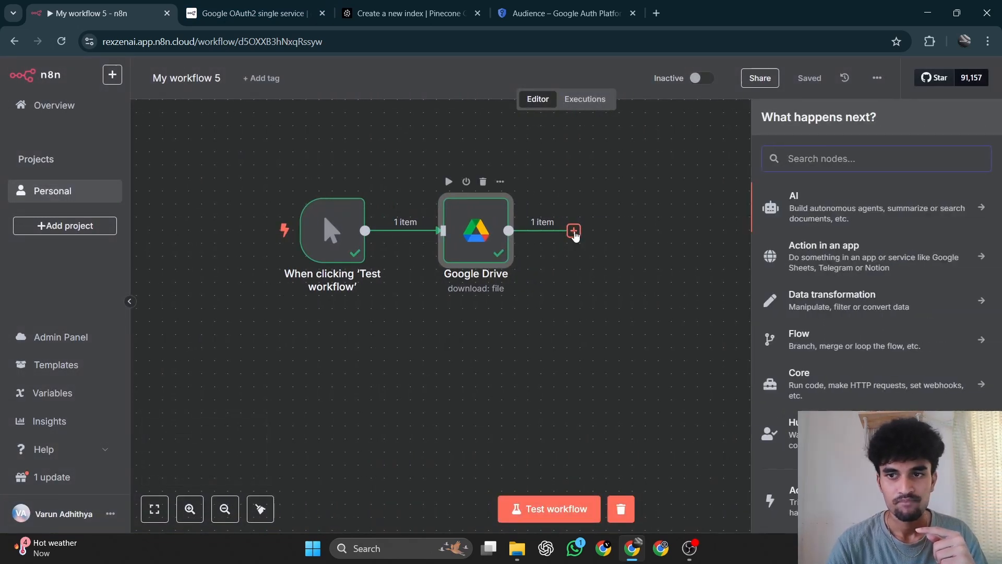
text(pine)
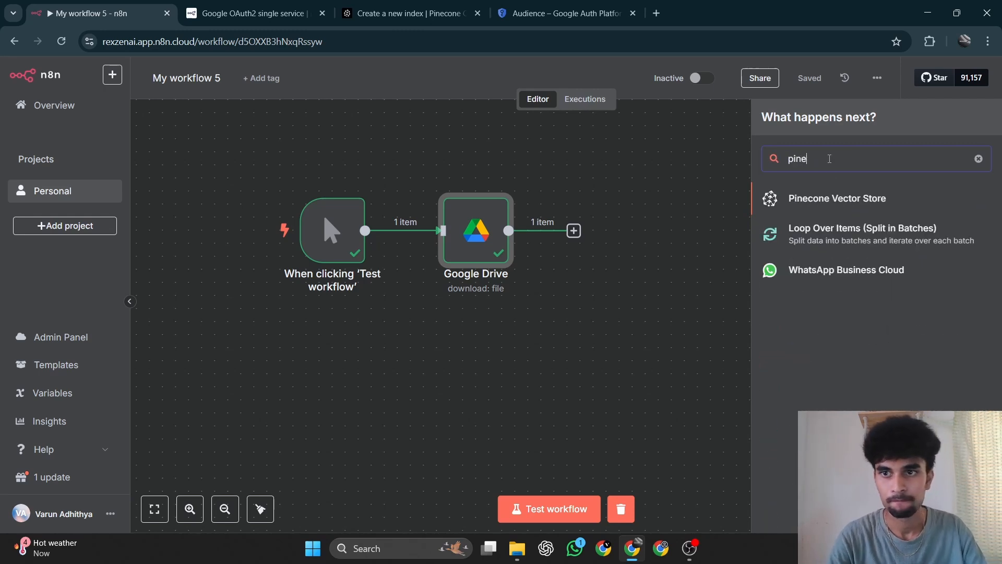
click(835, 197)
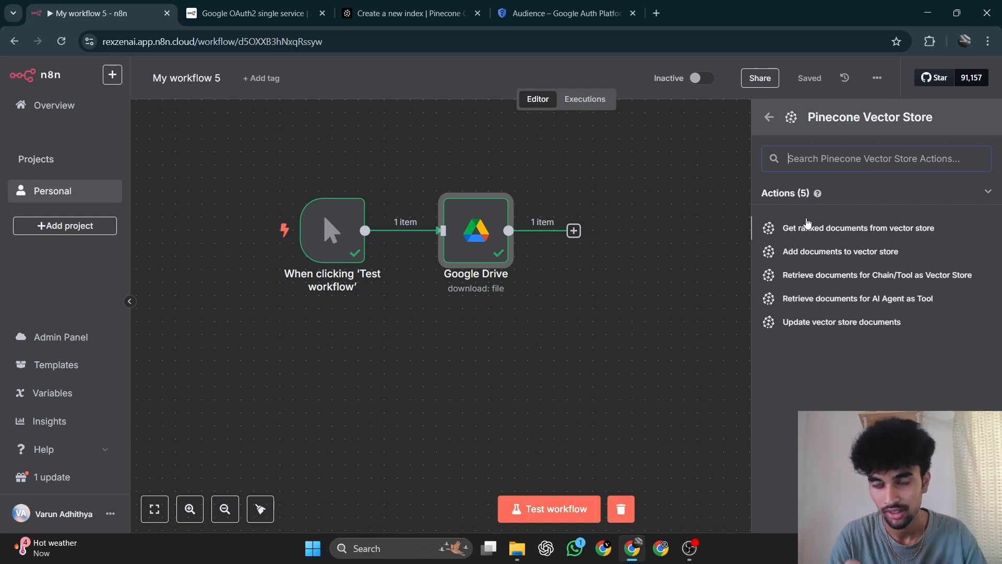
click(809, 252)
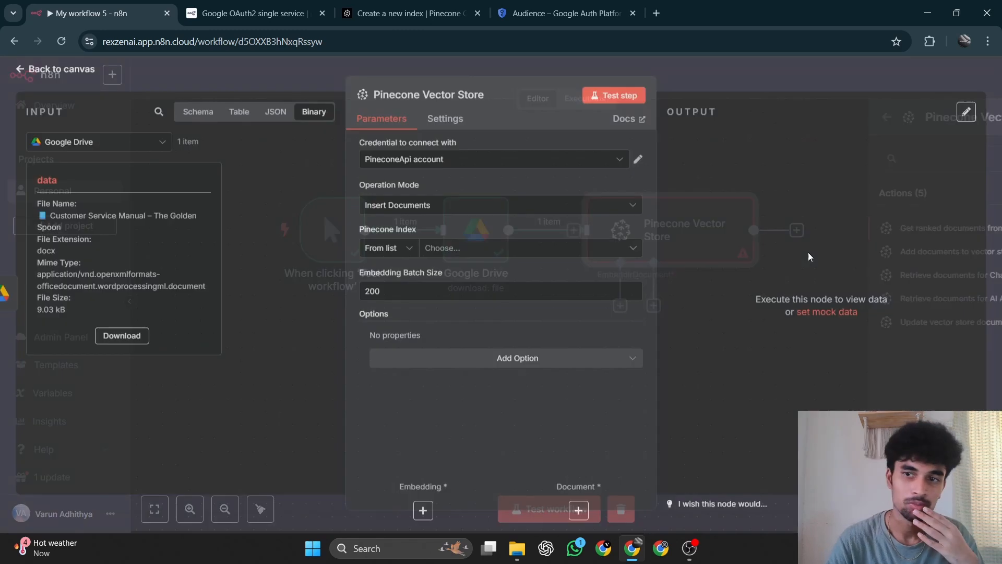
View the Pinecone console's API keys page, and open and dismiss the new Pinecone credential form in n8n.
click(476, 159)
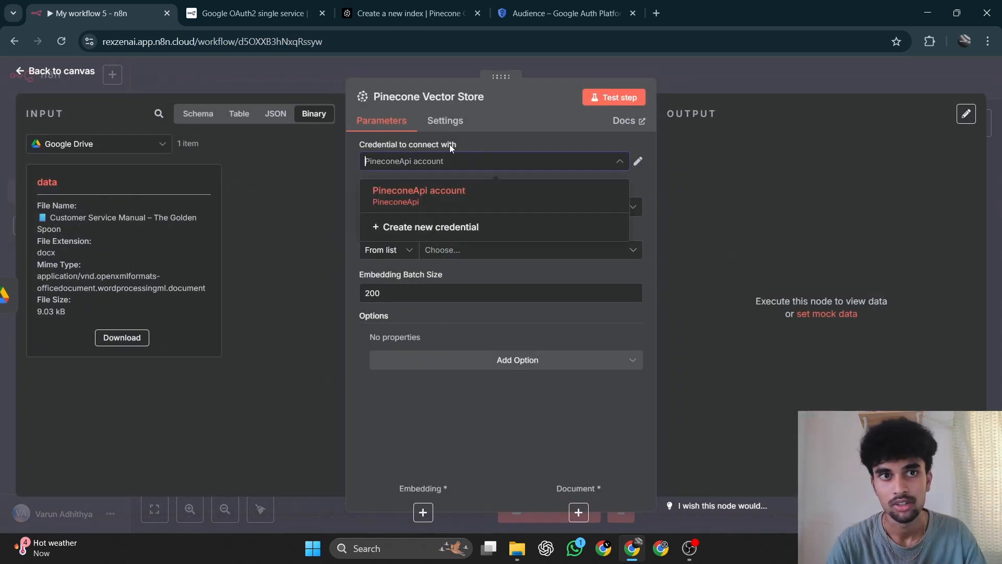
click(422, 6)
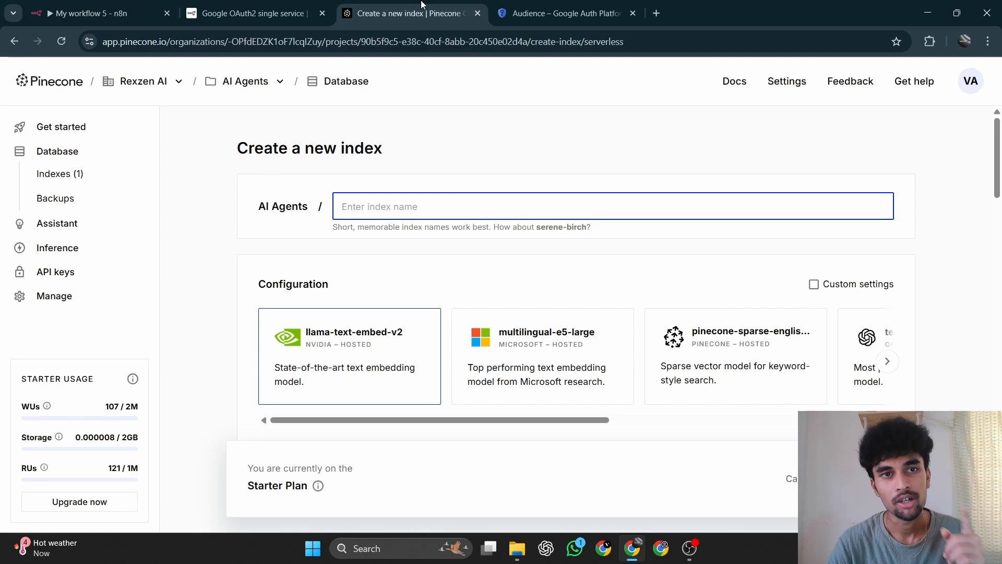
click(62, 275)
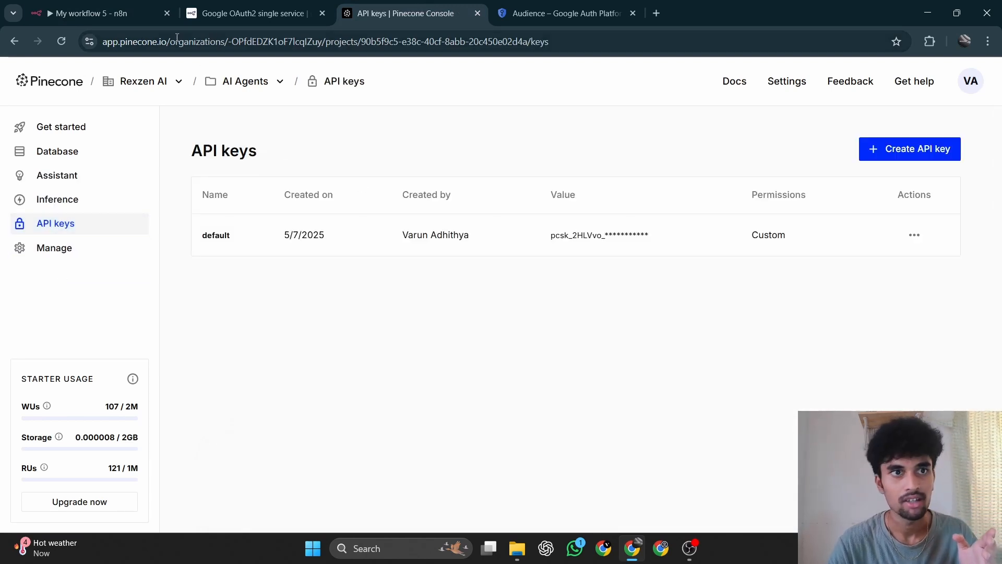
click(131, 5)
click(503, 228)
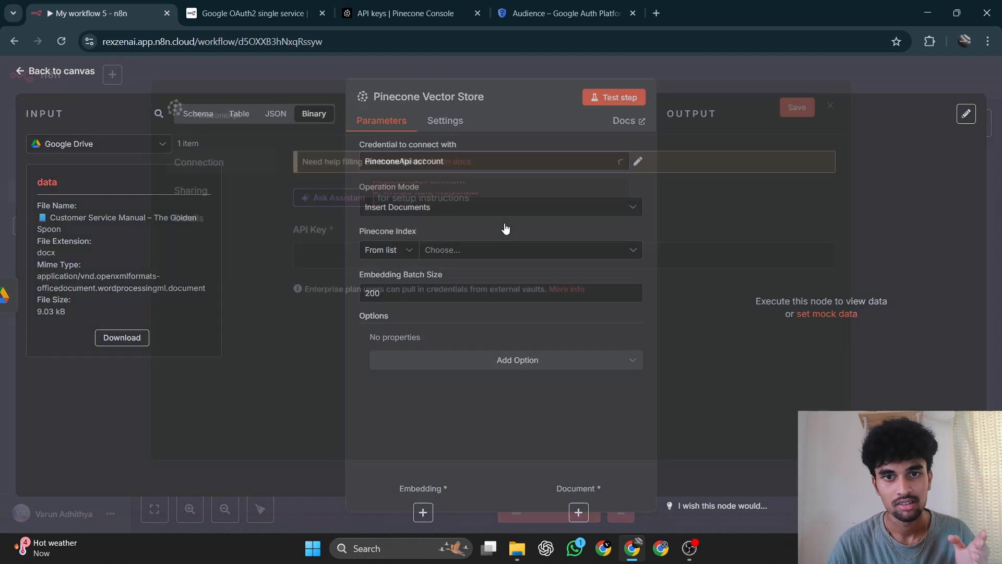
click(831, 115)
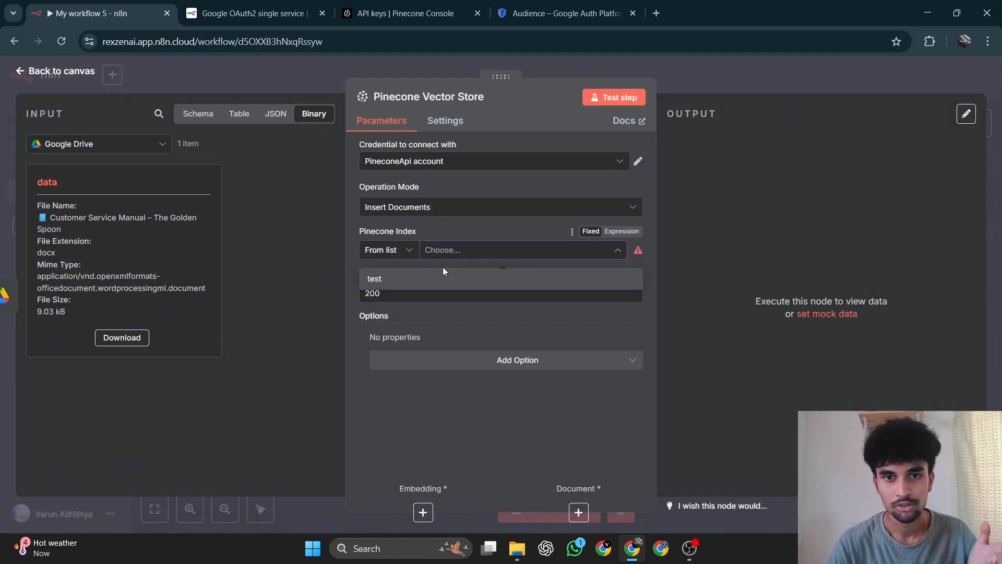
Set the Pinecone index to "test" and add a Pinecone Namespace option with the value "Customer Service Mannual".
click(454, 250)
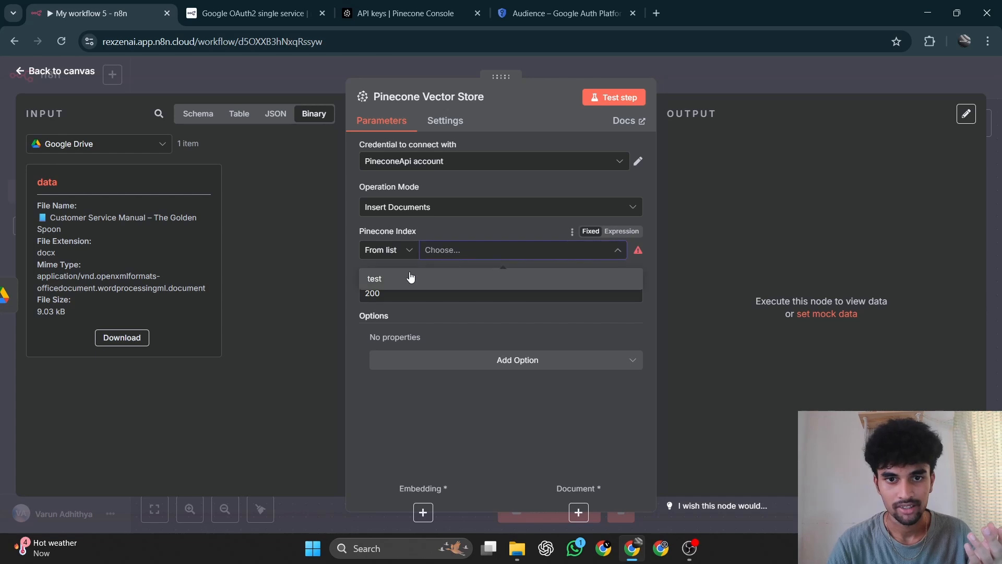
click(407, 274)
click(466, 371)
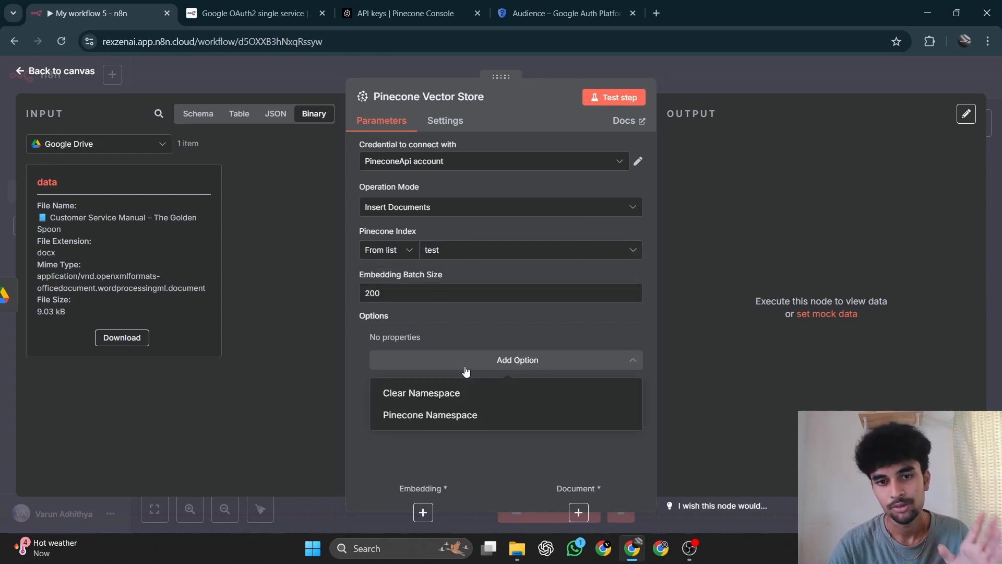
click(454, 416)
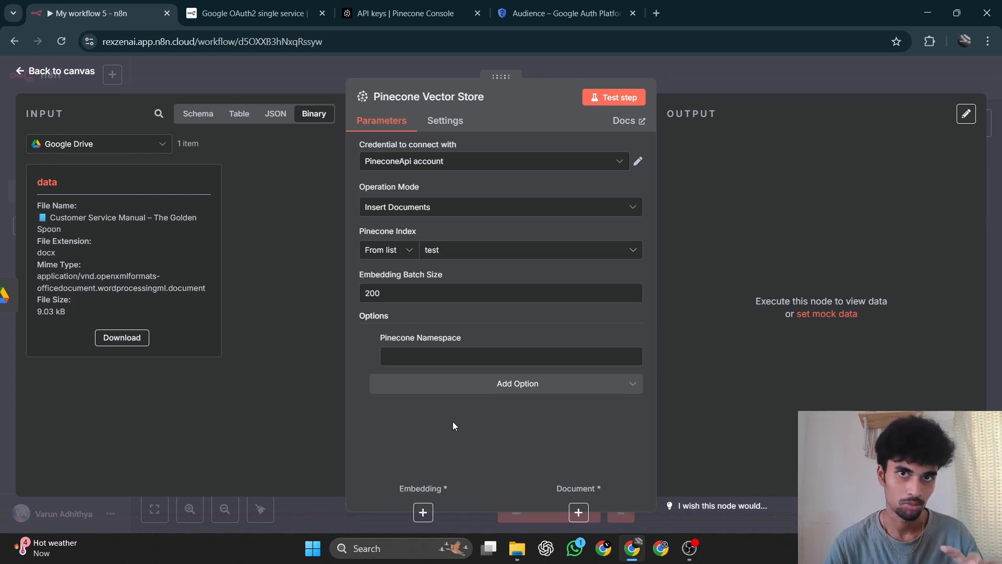
click(427, 359)
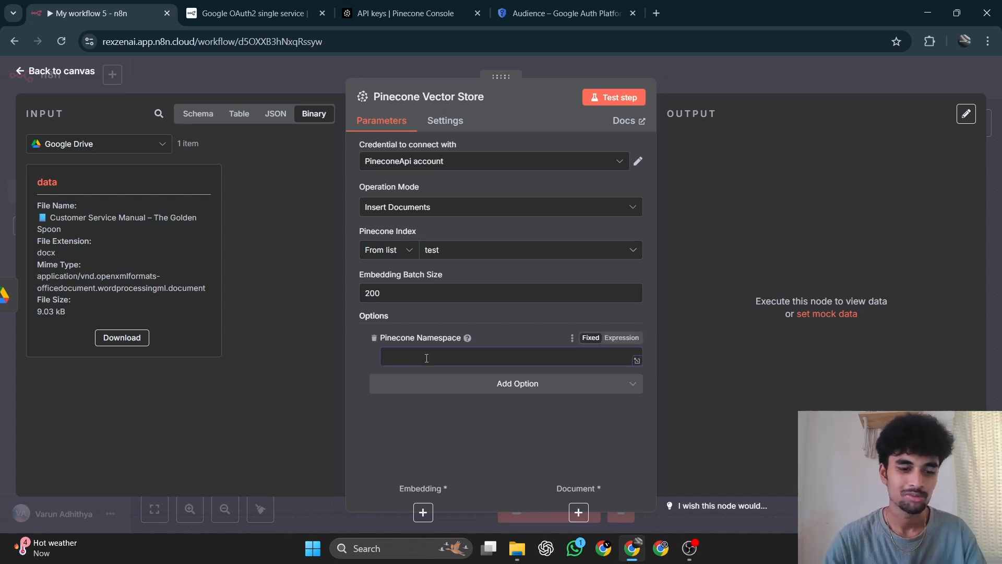
text(Customer)
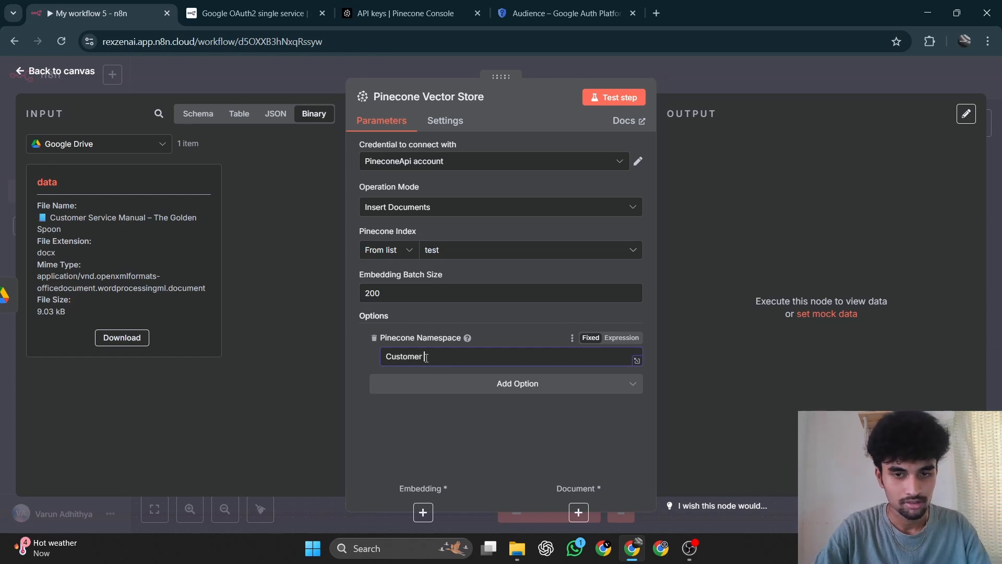
text( Ser)
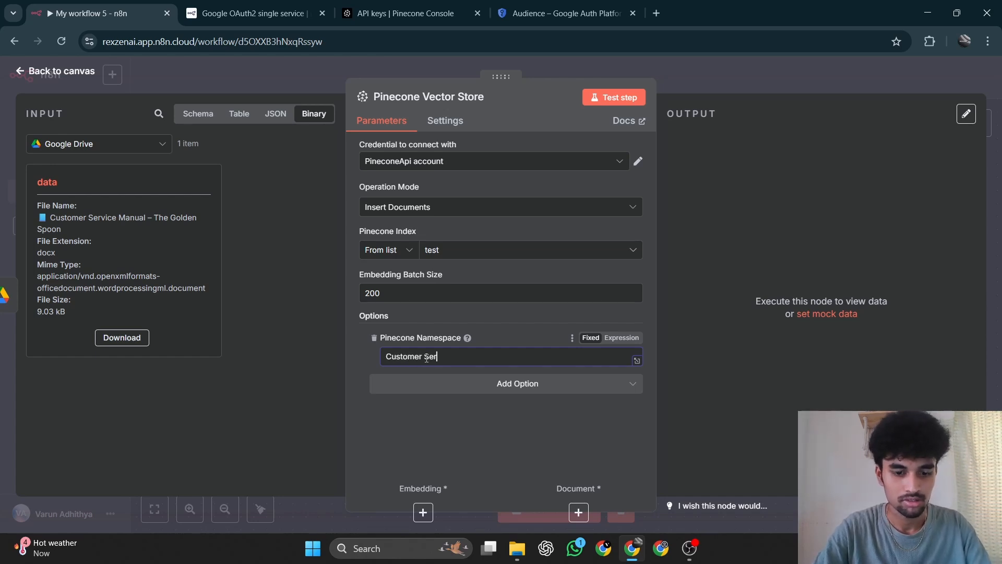
text(vice Mannual)
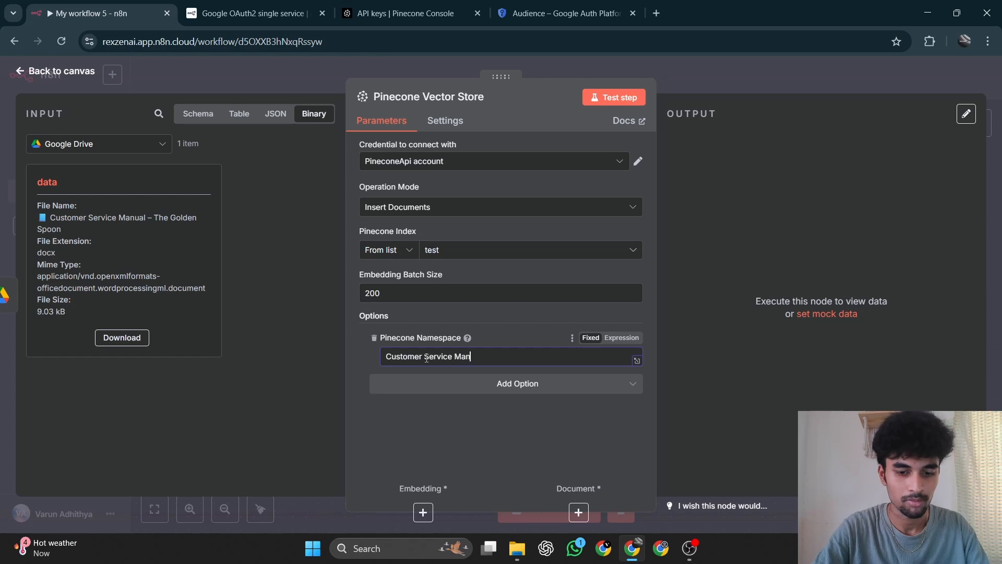
click(497, 410)
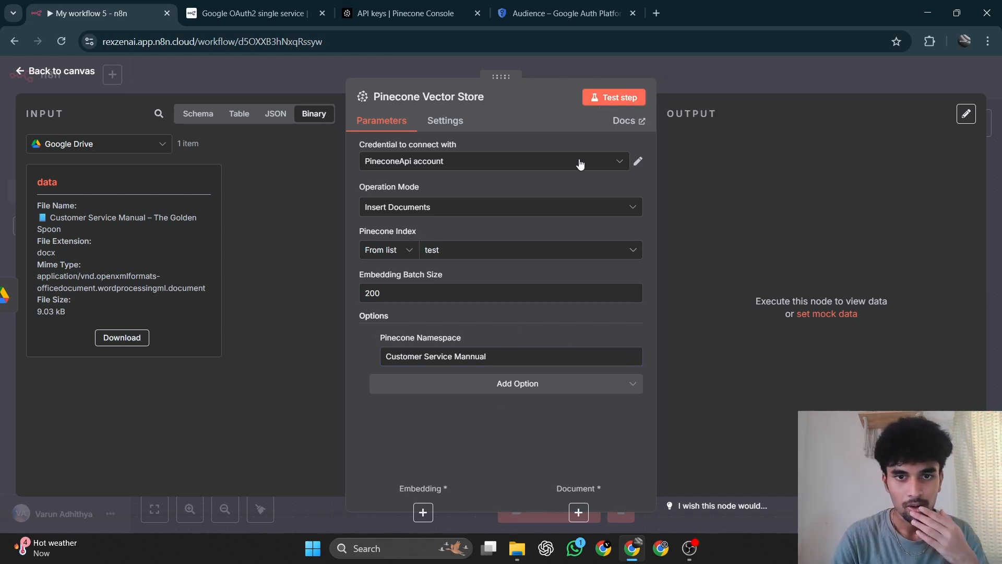
Test the Pinecone Vector Store node on its own and return to the canvas.
click(596, 107)
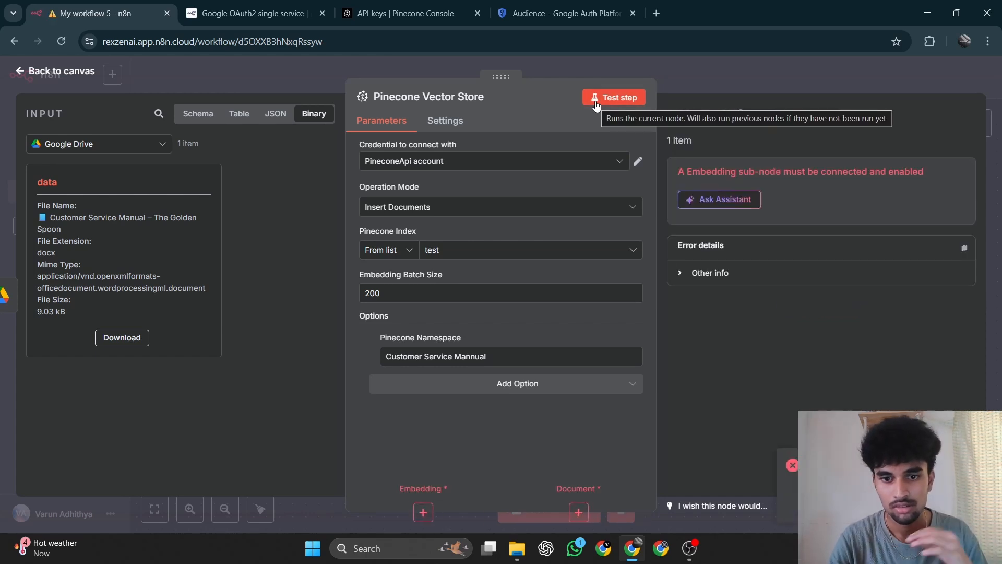
click(28, 77)
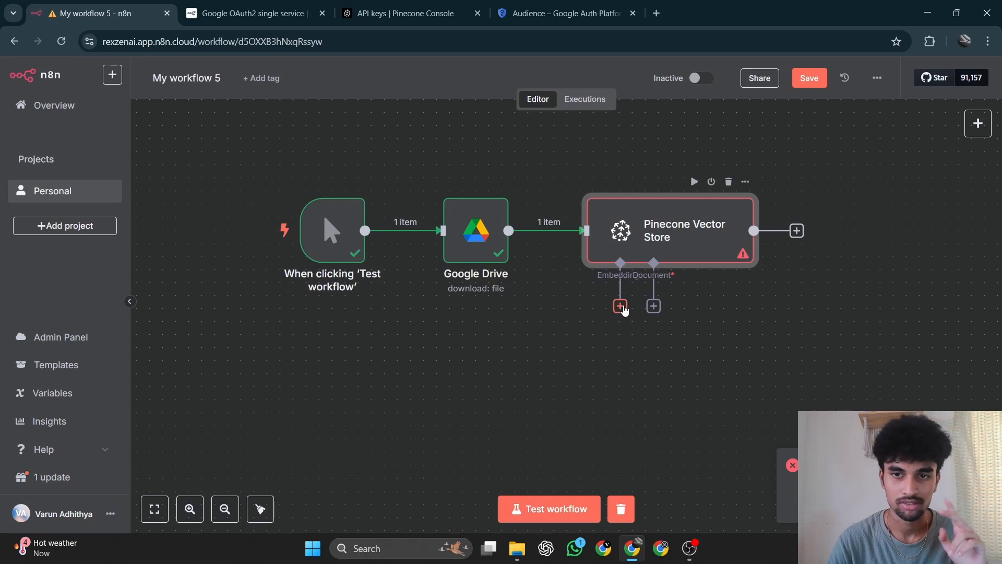
Attach a Default Data Loader to the Pinecone Vector Store's Document input and set its type of data to Binary.
click(621, 307)
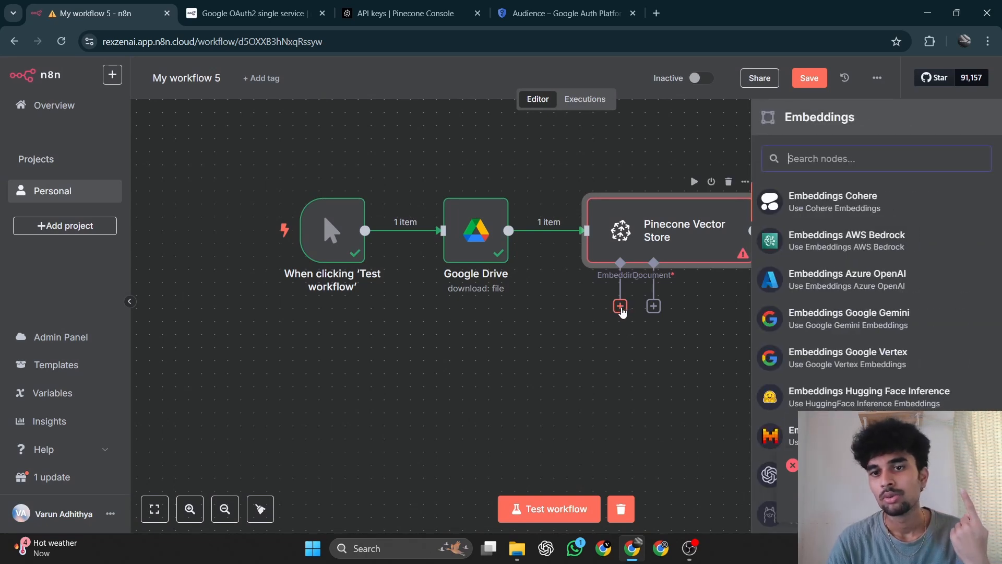
click(653, 306)
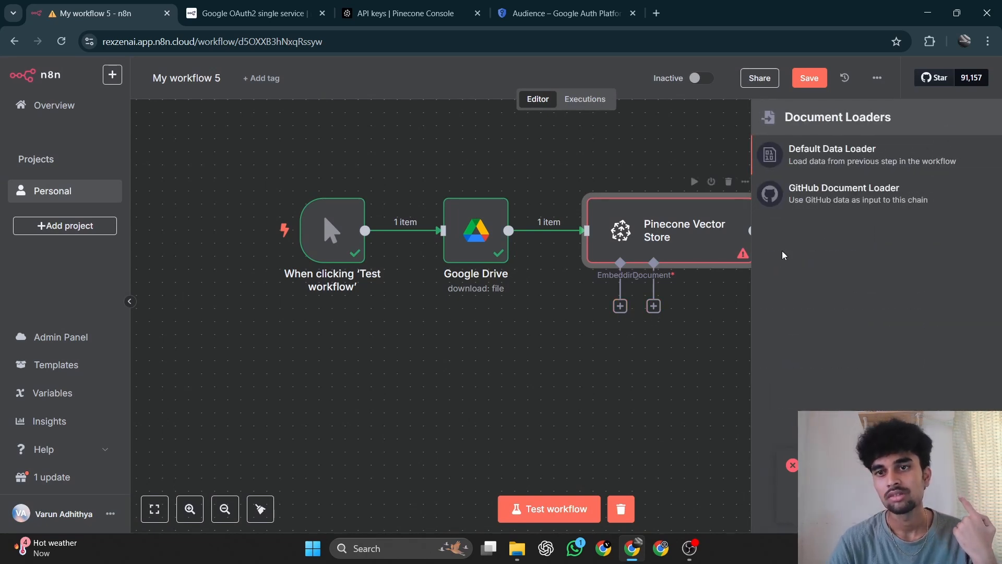
click(854, 154)
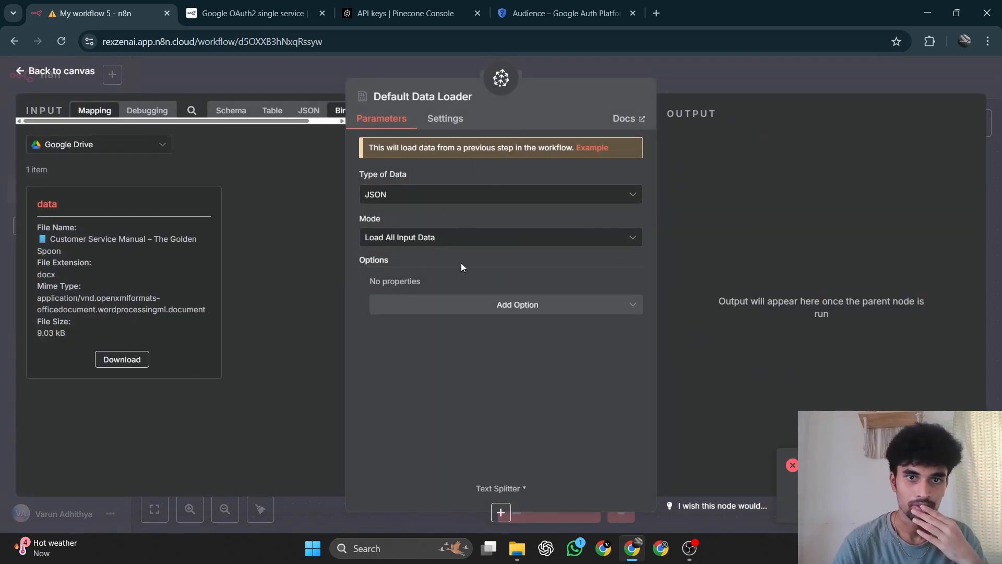
click(426, 197)
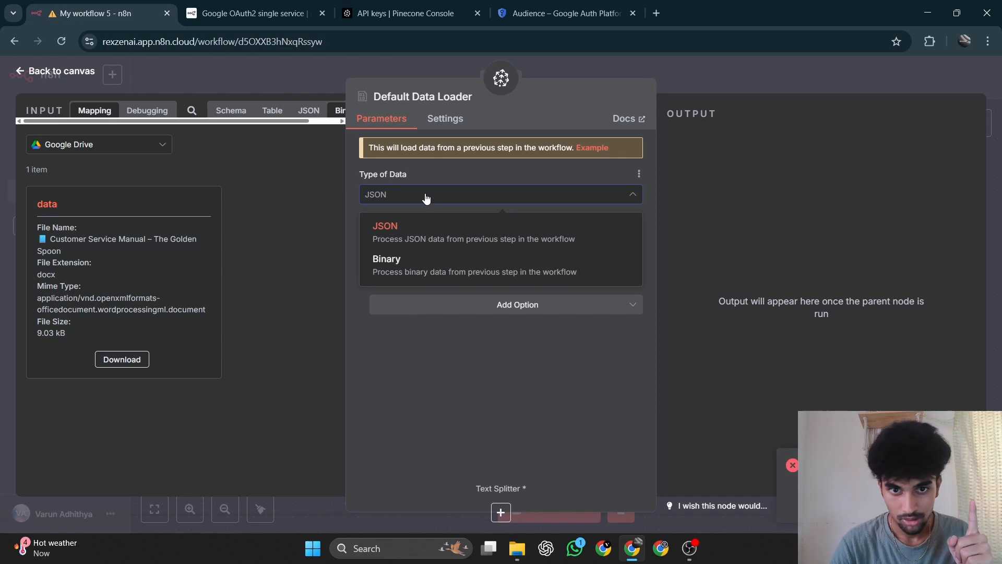
click(393, 260)
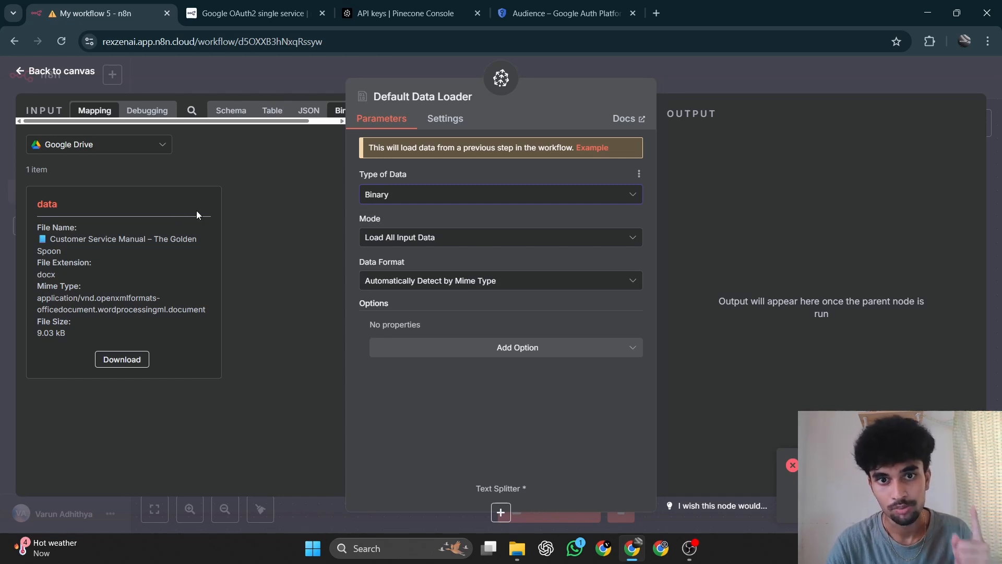
click(41, 76)
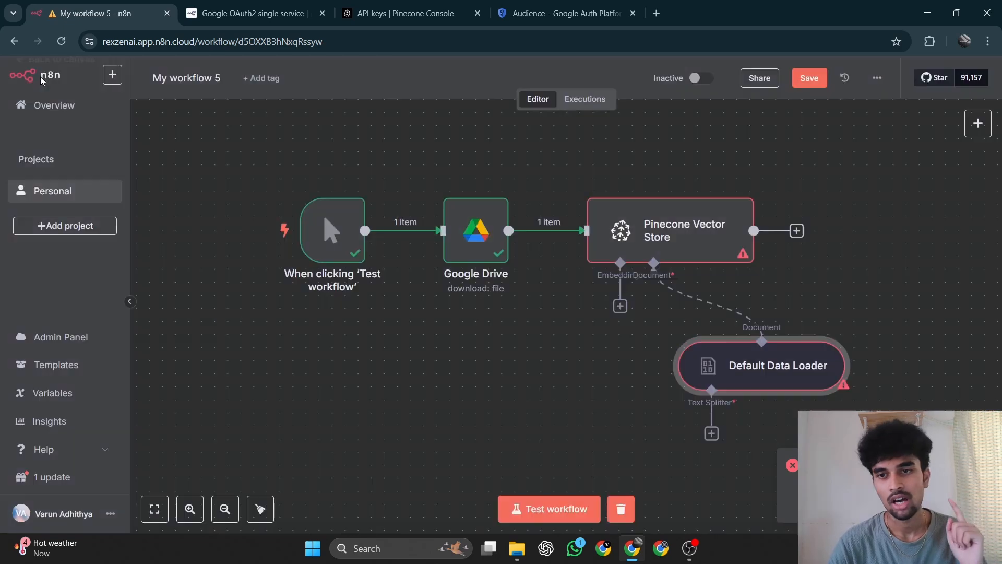
Attach a Recursive Character Text Splitter with its default settings to the Default Data Loader and place it directly beneath the loader.
click(712, 434)
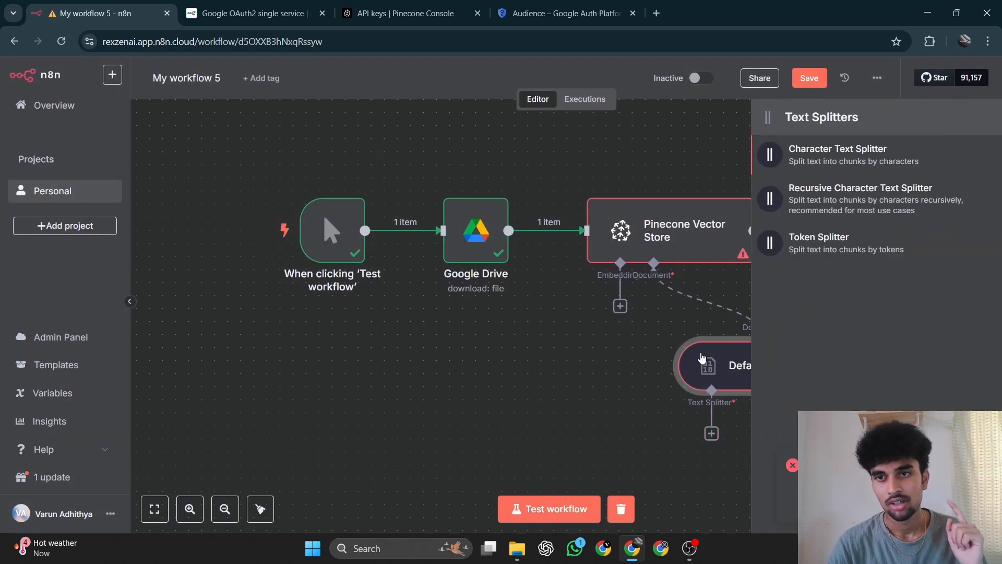
click(891, 207)
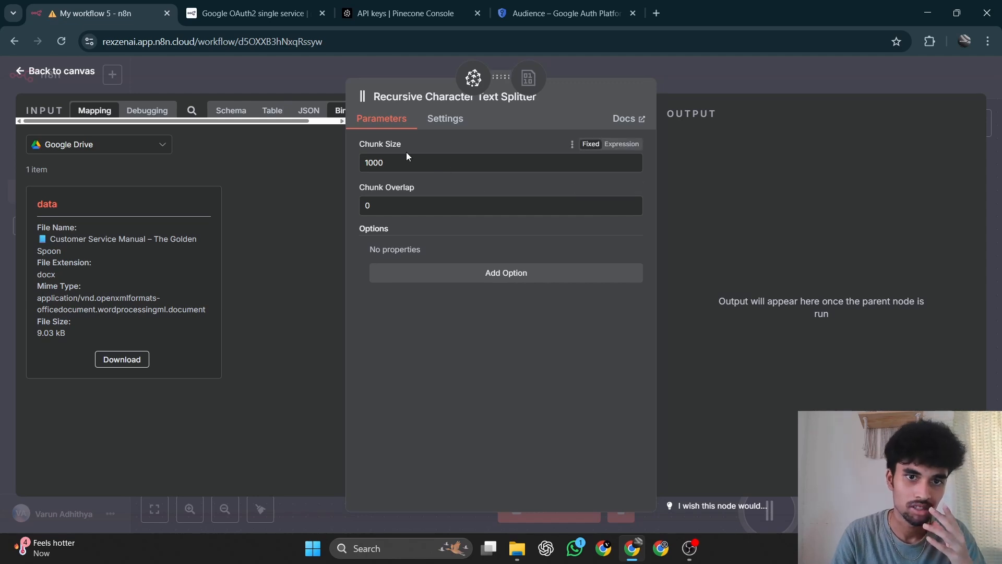
click(44, 77)
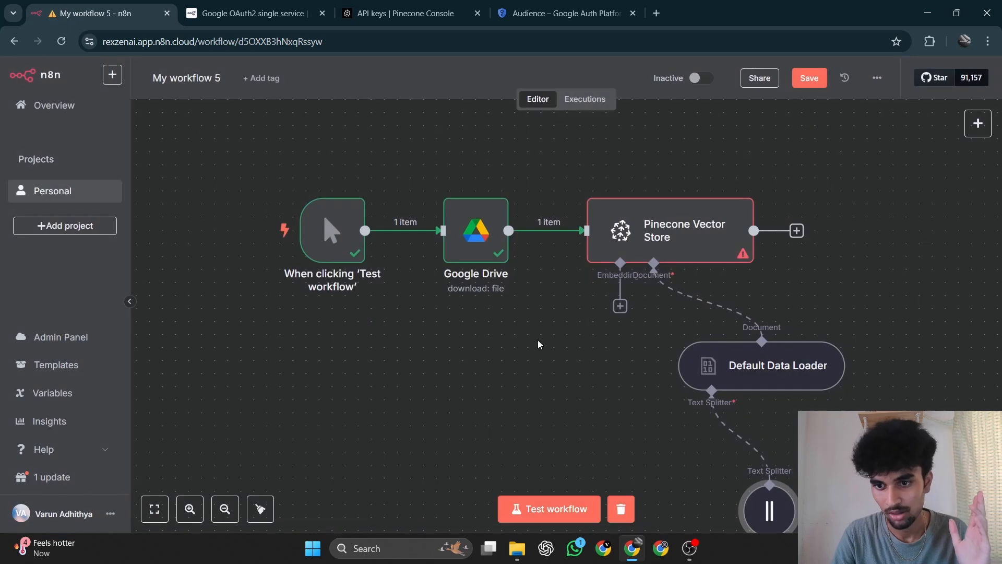
drag(775, 488, 722, 451)
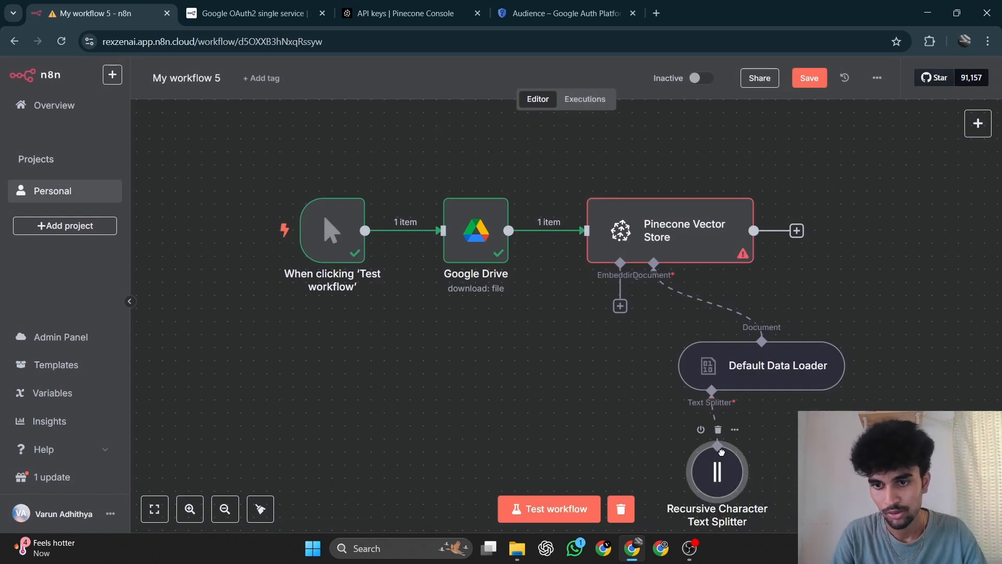
Attach an Embeddings Mistral Cloud node to the vector store's Embedding input and place it beside the Default Data Loader, clear of overlap.
click(620, 306)
scroll(849, 327, down, 1)
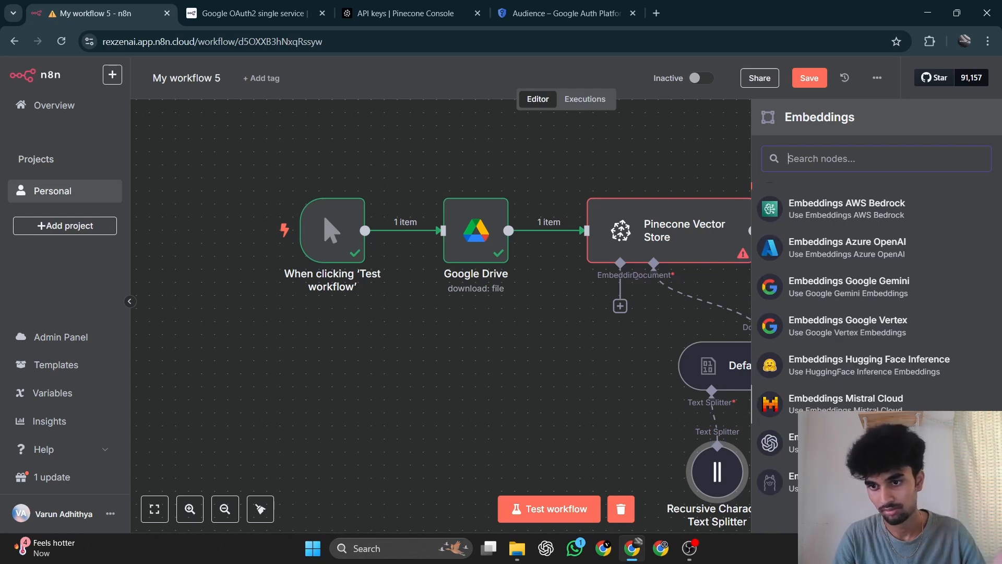
click(846, 403)
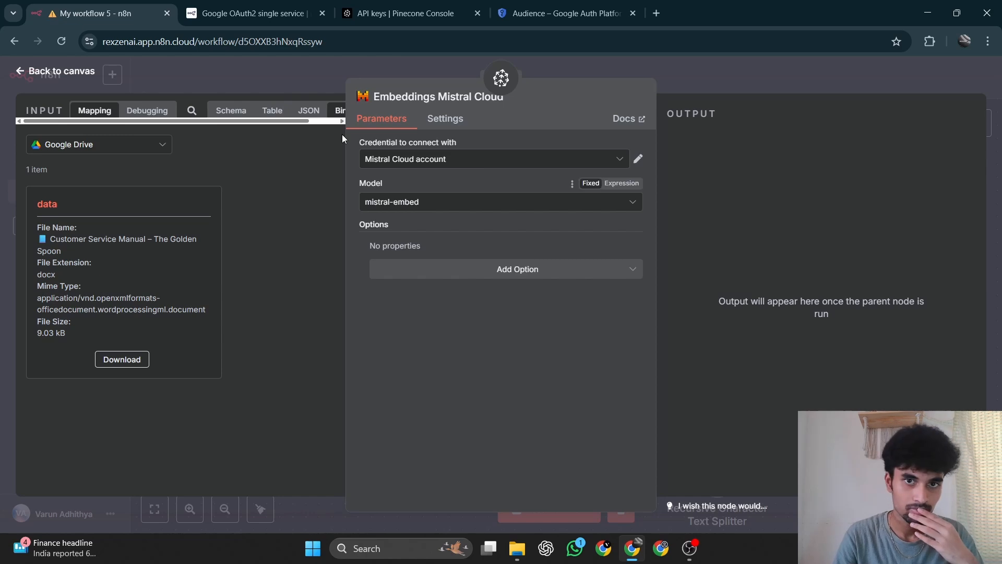
click(57, 73)
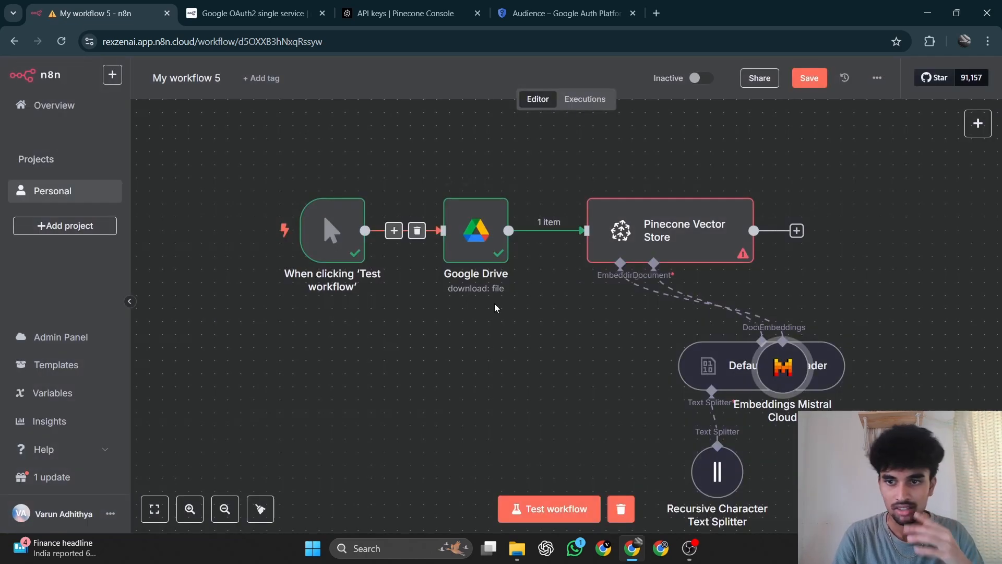
drag(775, 382, 582, 382)
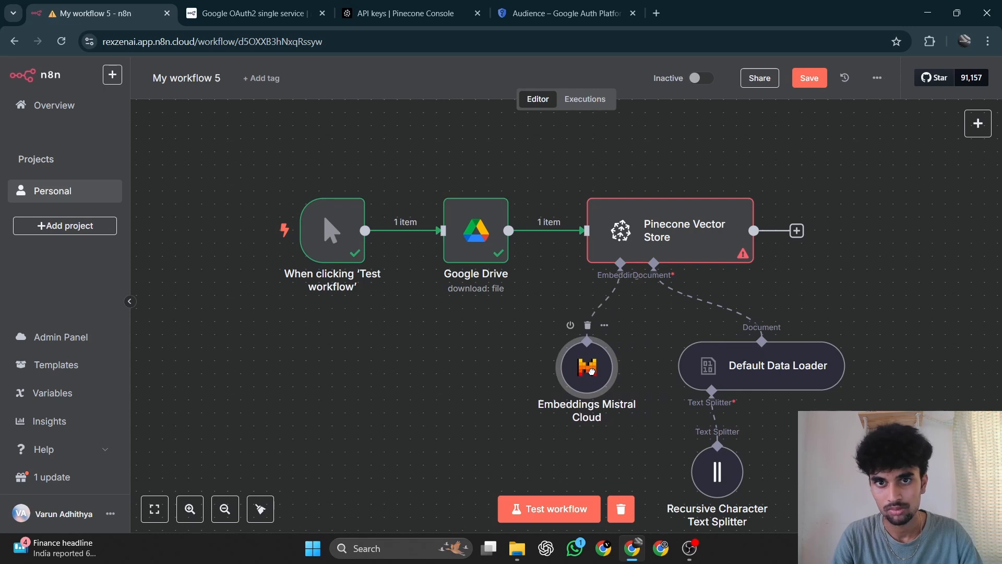
Rename the workflow as "Insert Data".
click(212, 81)
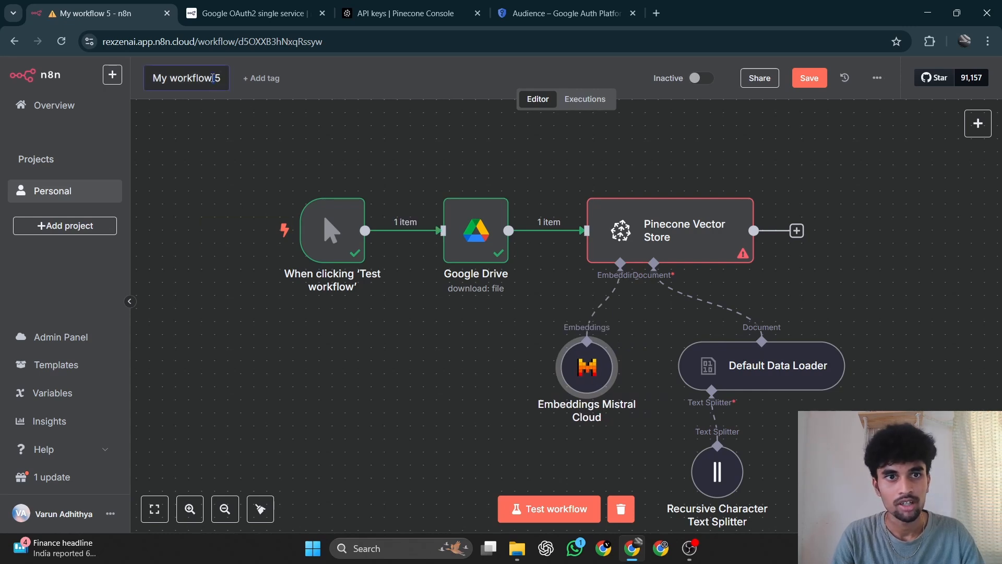
key(BackSpace)
text(I)
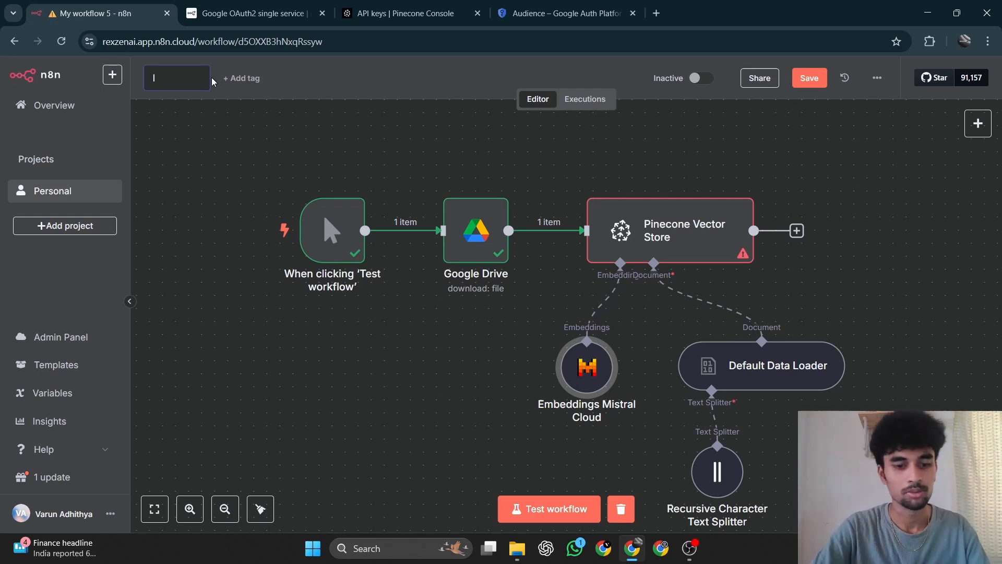
text(ns)
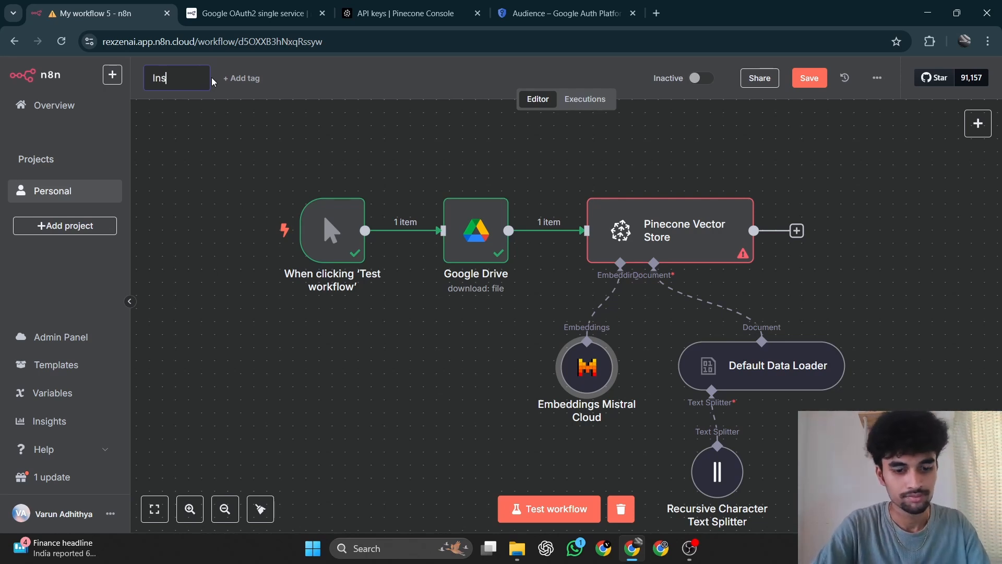
text(ert Data)
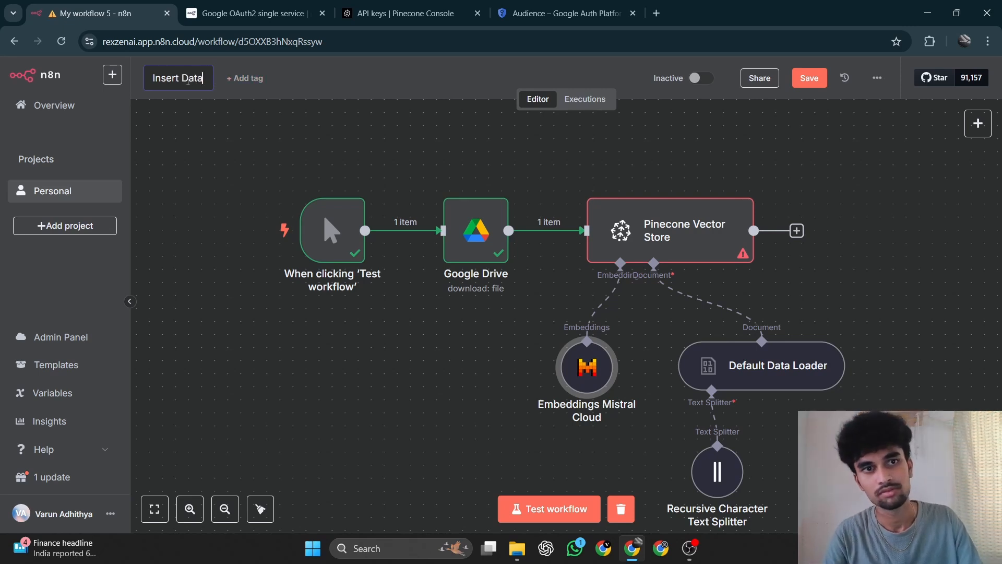
key(Return)
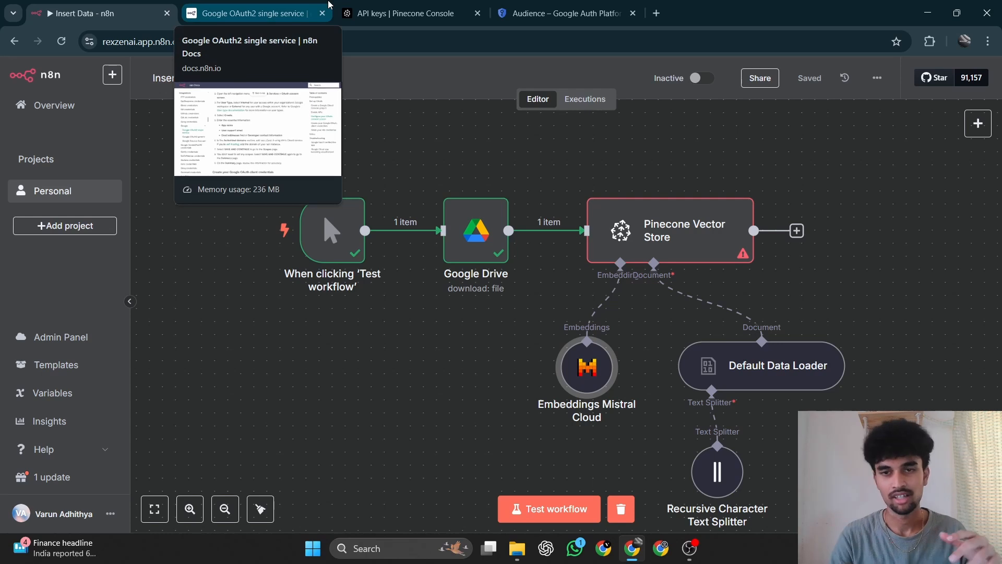
Run the complete workflow to insert the Google Drive document into the Pinecone index.
scroll(561, 280, down, 1)
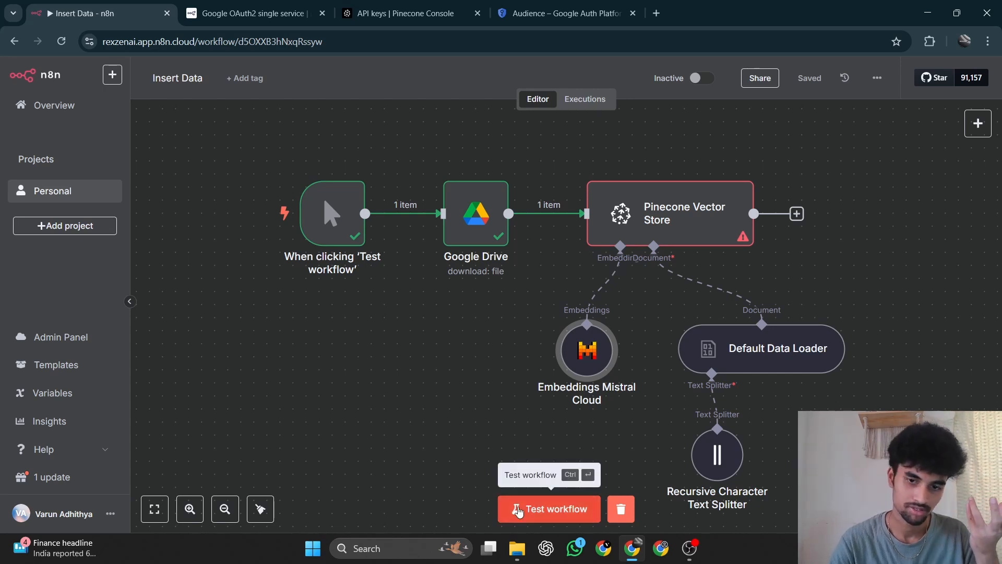
click(519, 510)
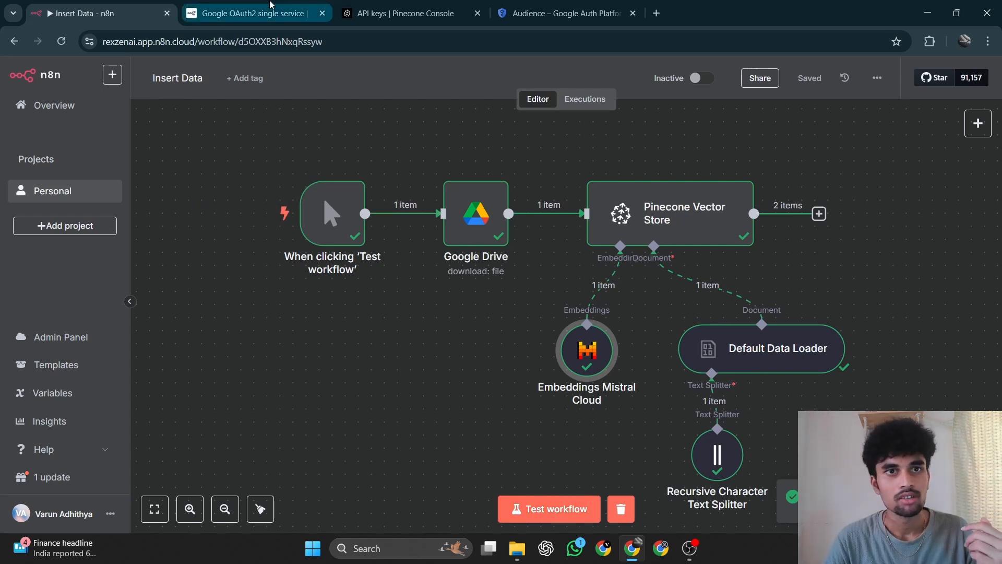
Switch to the Pinecone console and examine the namespaces of the "test" index.
click(412, 7)
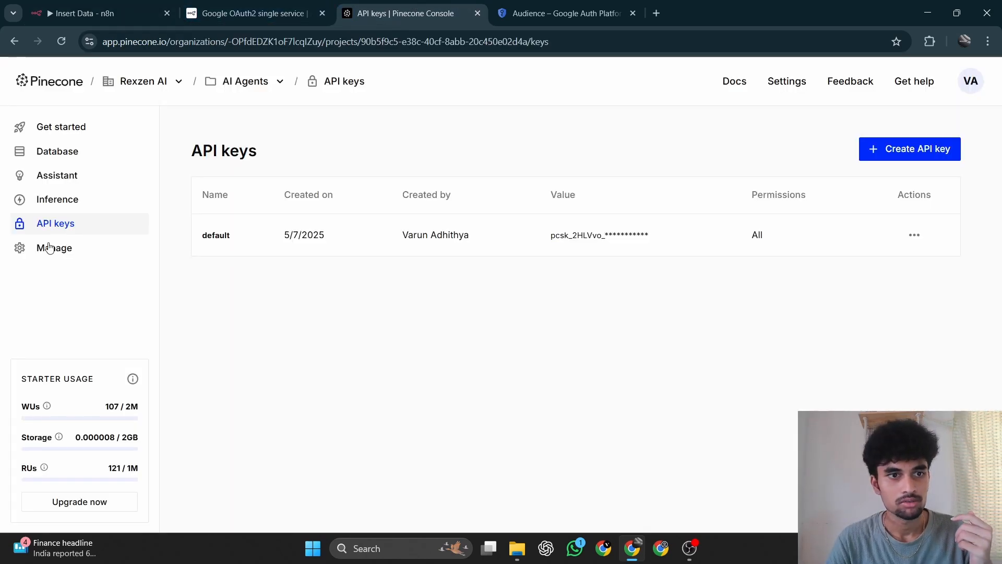
click(48, 157)
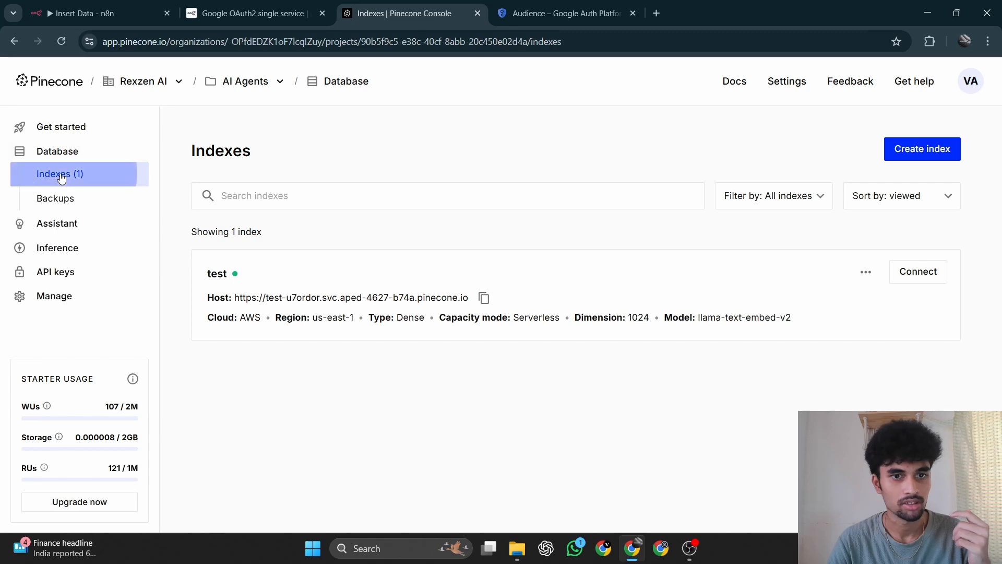
click(370, 306)
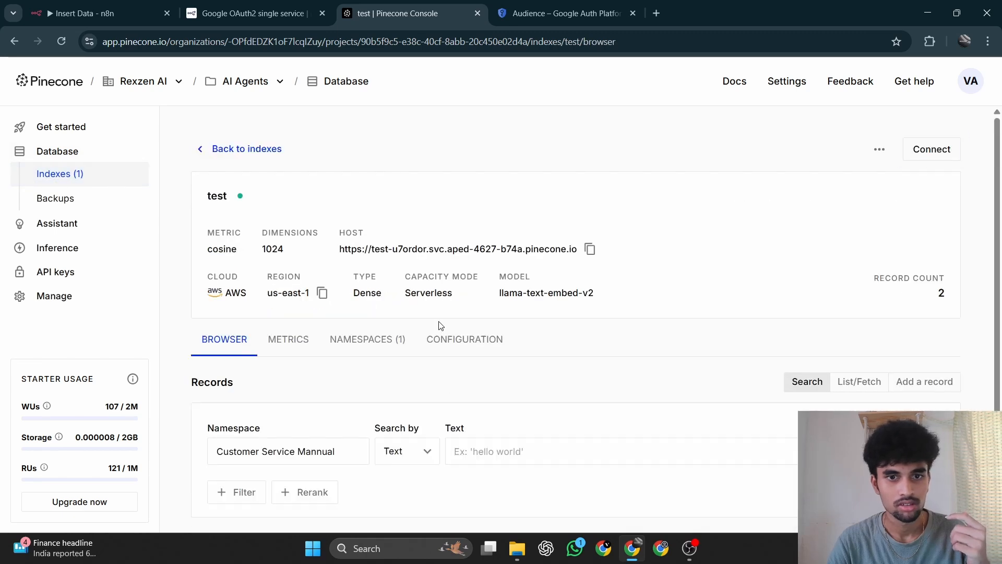
click(372, 342)
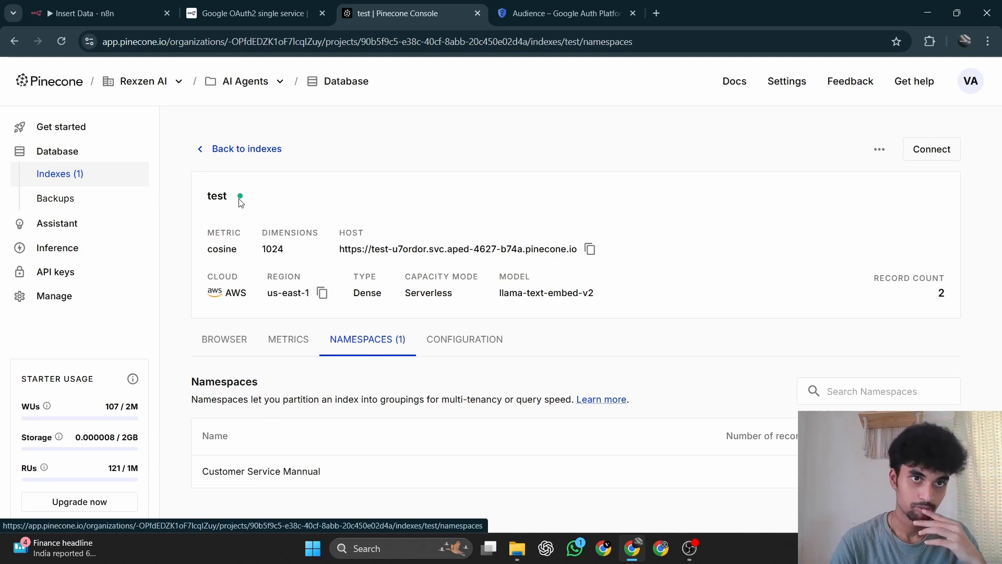
Switch back to n8n and create a new blank workflow in the Personal project.
click(225, 18)
click(129, 5)
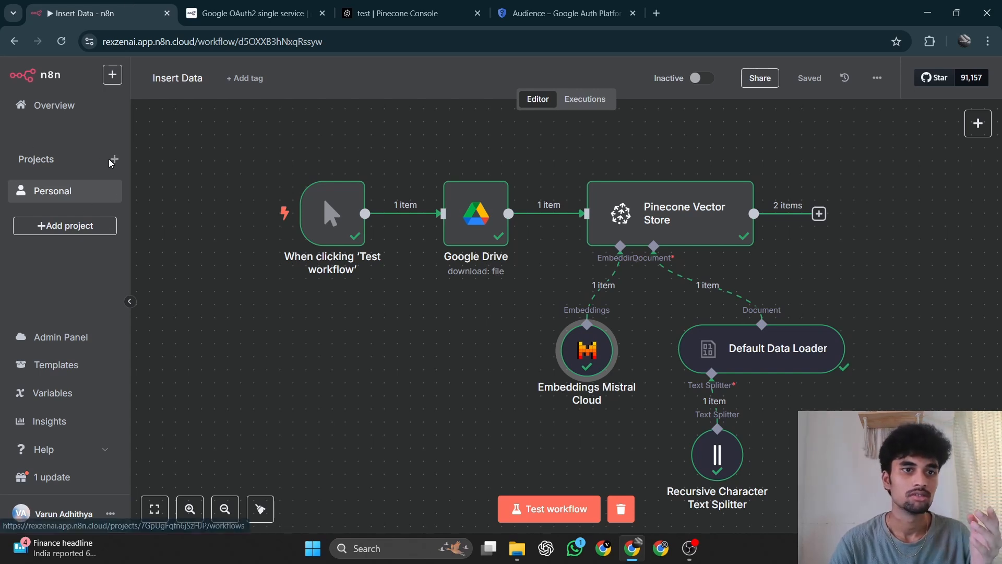
click(73, 226)
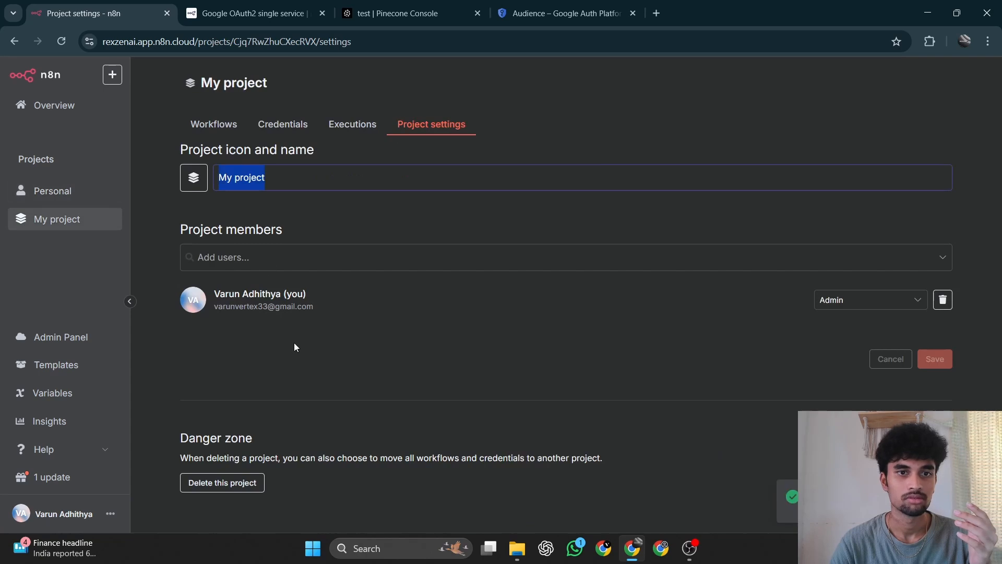
click(46, 192)
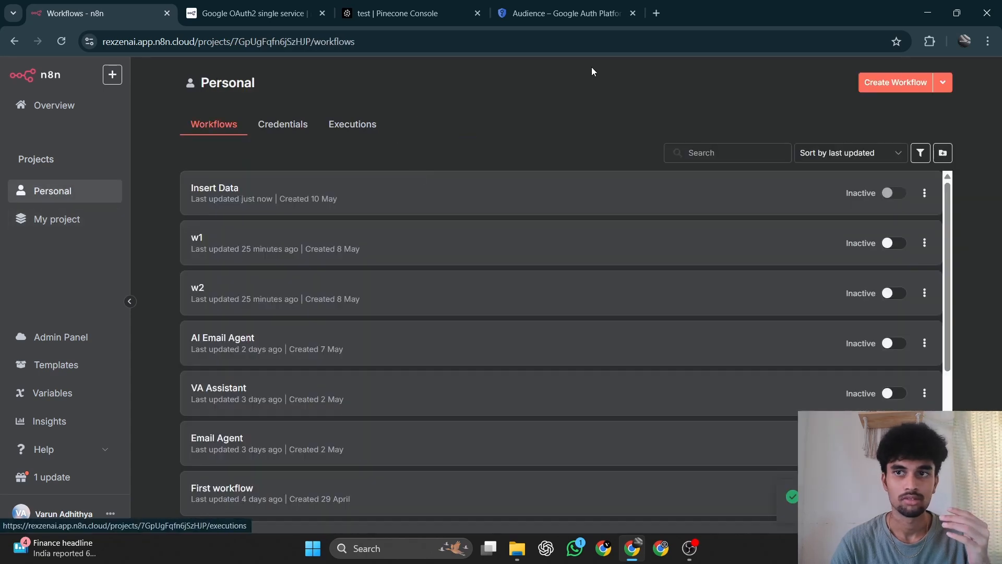
click(881, 87)
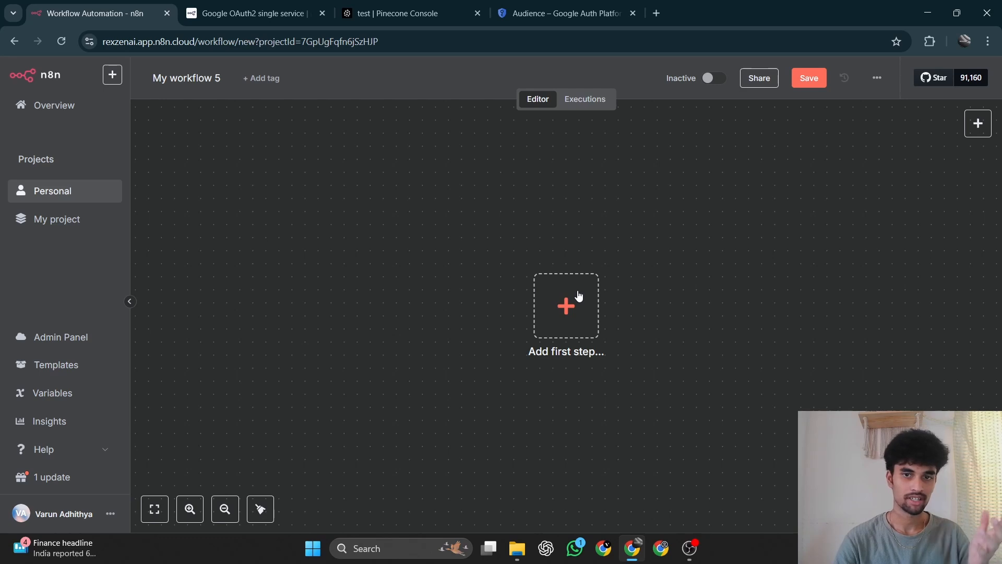
Rename the new workflow as "RAG Agent".
click(219, 78)
key(BackSpace)
key(BackSpace)
key(BackSpace)
key(BackSpace)
key(BackSpace)
key(BackSpace)
key(BackSpace)
key(BackSpace)
key(BackSpace)
key(BackSpace)
key(BackSpace)
key(BackSpace)
key(BackSpace)
text(RaG)
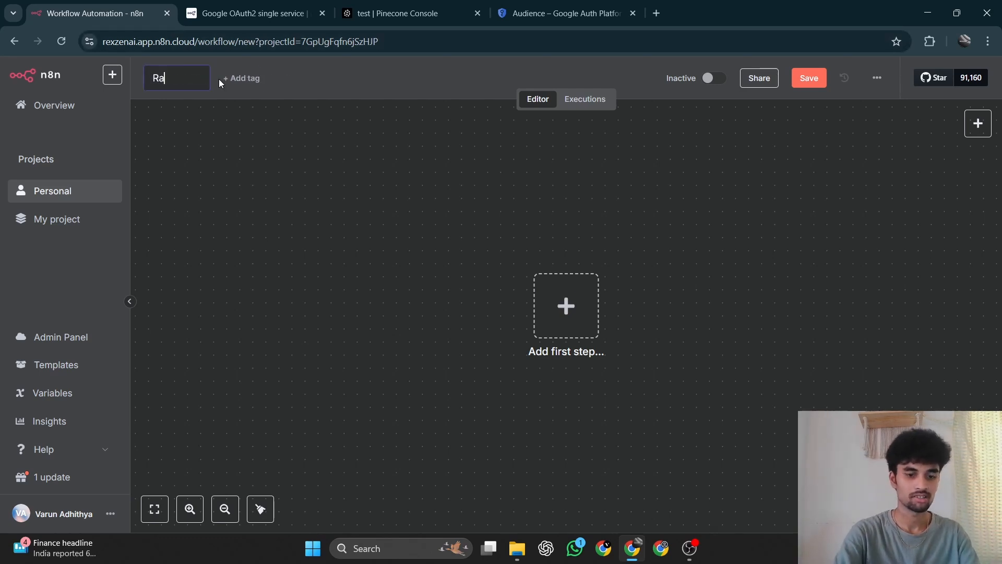
key(BackSpace)
key(BackSpace)
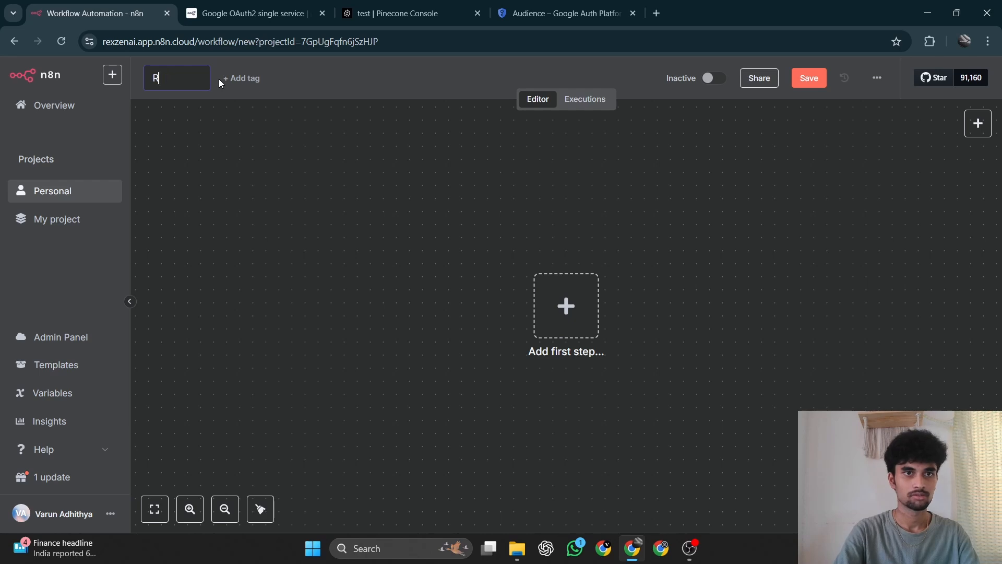
text(AG Agent)
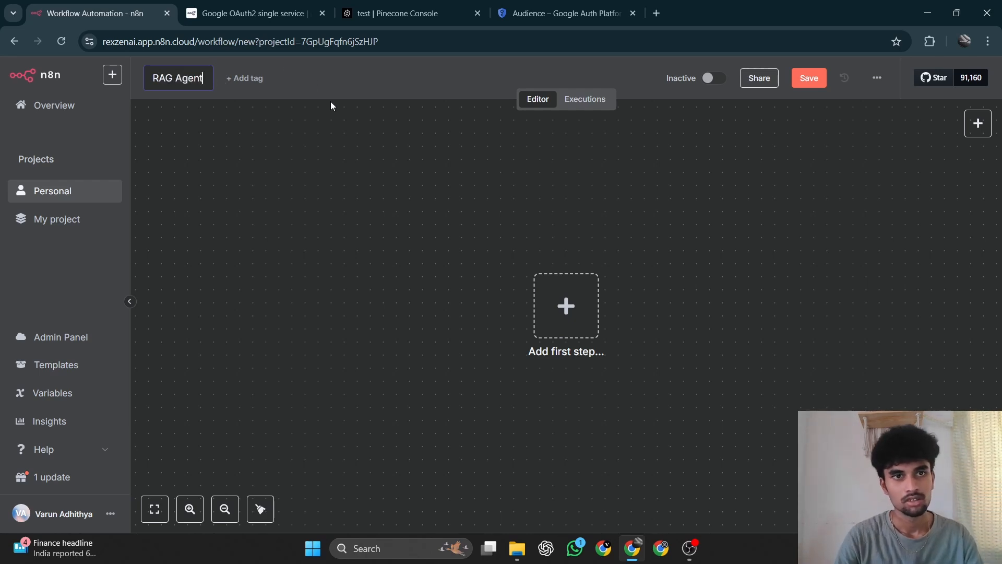
key(Return)
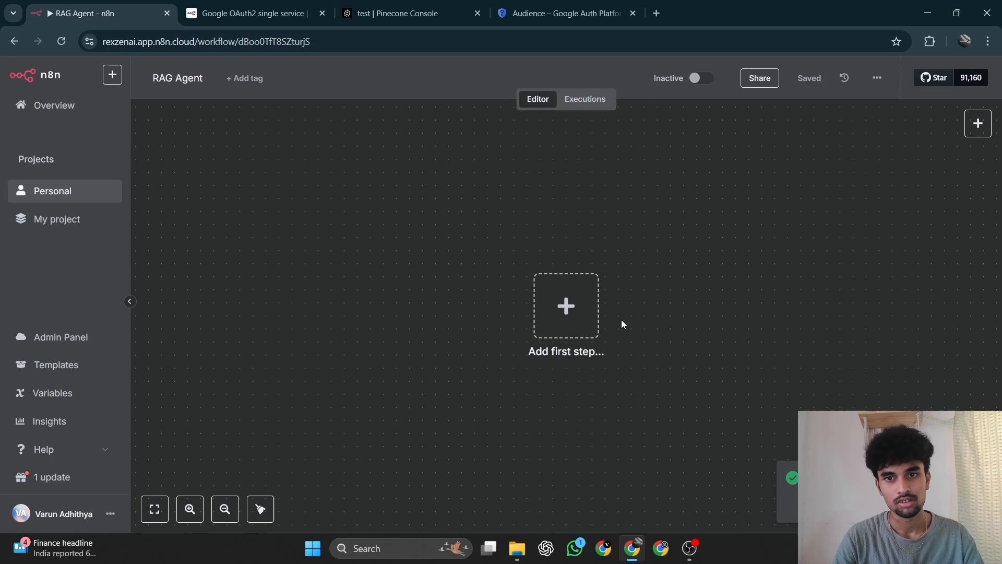
Add an AI Agent node as the workflow's first step and return to the canvas.
click(593, 324)
scroll(870, 284, down, 1)
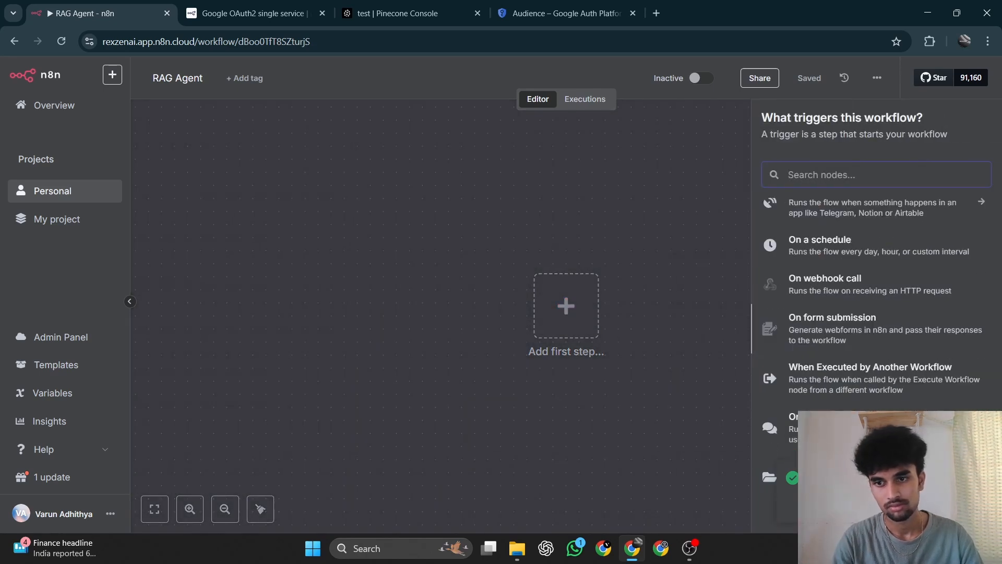
text(ai)
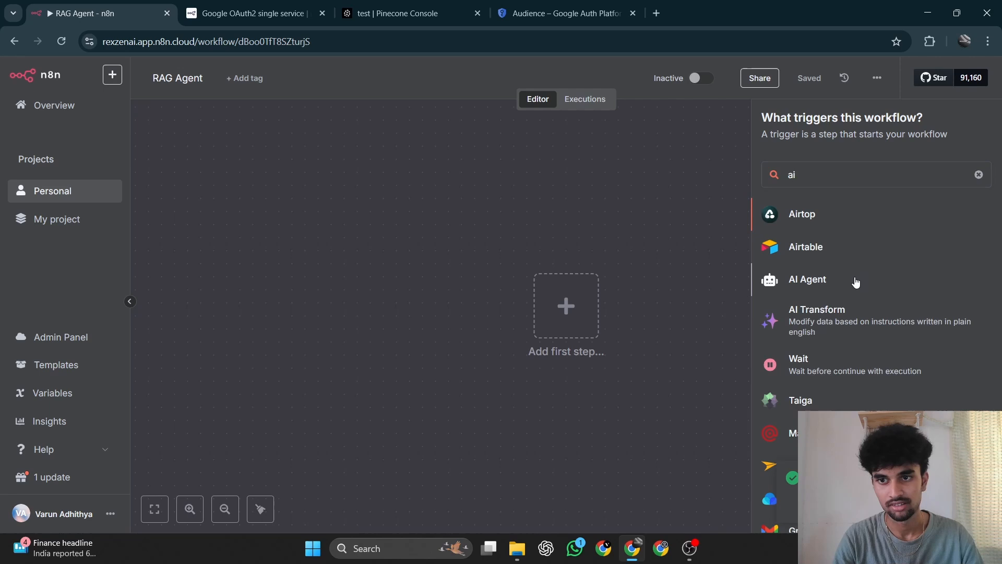
click(855, 283)
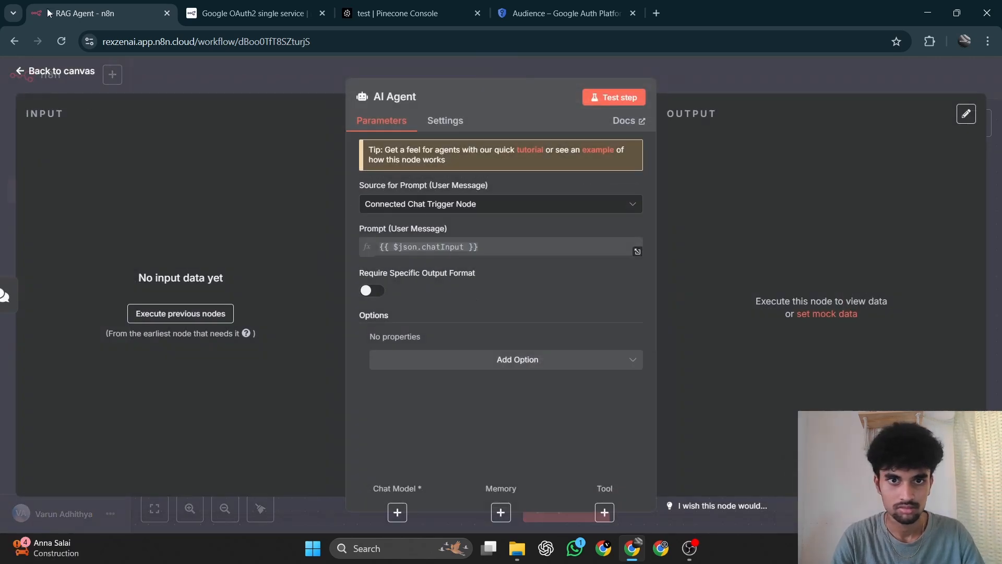
click(40, 72)
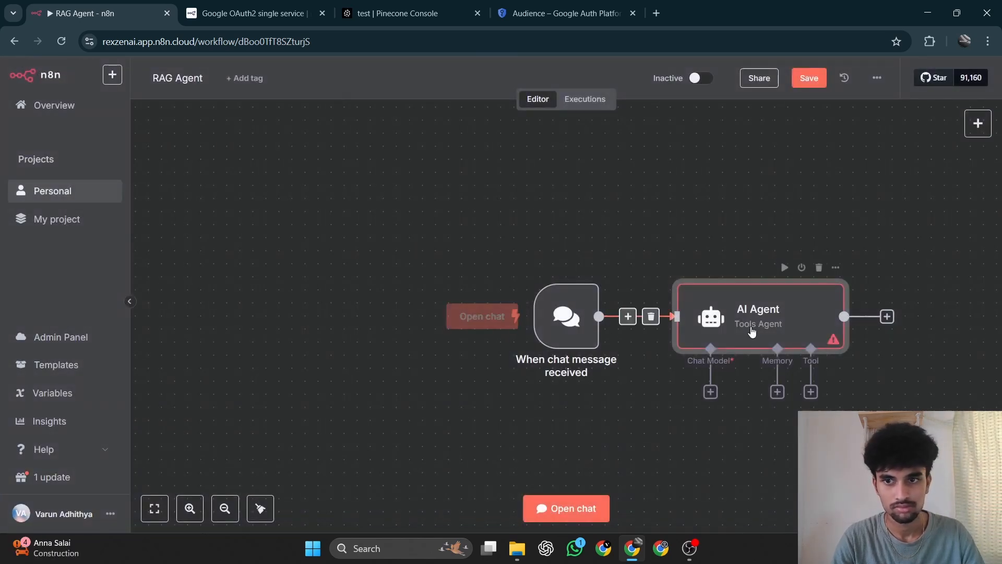
Rearrange the chat trigger and AI Agent nodes into one horizontal row, leaving free space below the agent.
drag(752, 311, 726, 272)
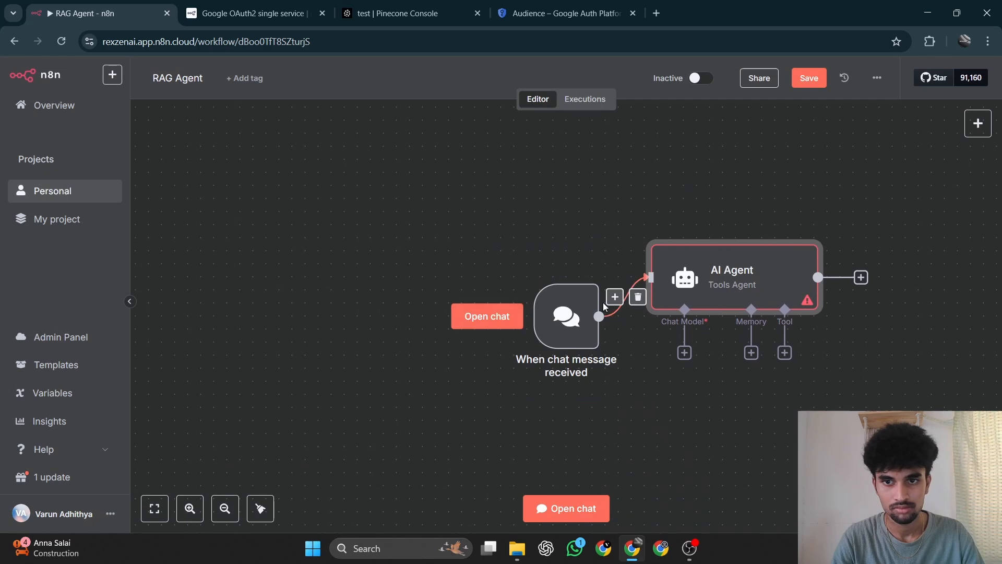
drag(587, 309, 469, 244)
drag(697, 266, 605, 245)
click(772, 322)
scroll(772, 322, right, 1)
scroll(772, 322, right, 2)
scroll(772, 321, down, 1)
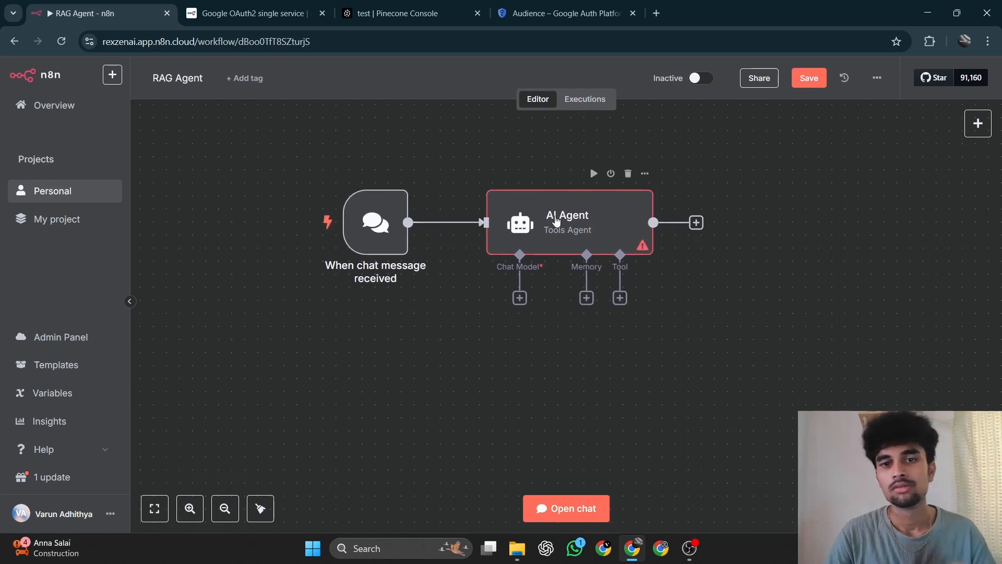
Attach an OpenRouter Chat Model node to the AI Agent's Chat Model input.
click(519, 299)
scroll(824, 402, down, 3)
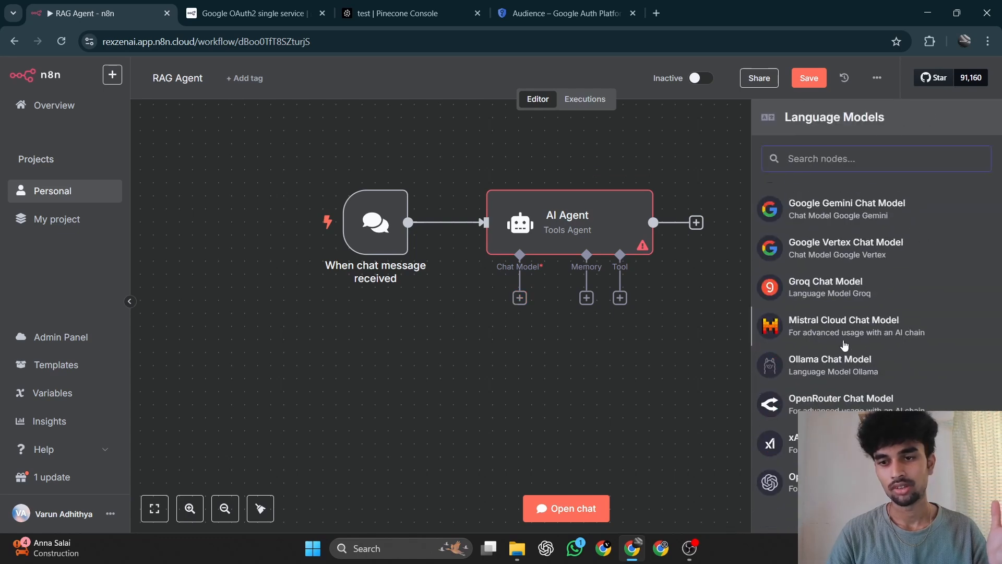
click(830, 400)
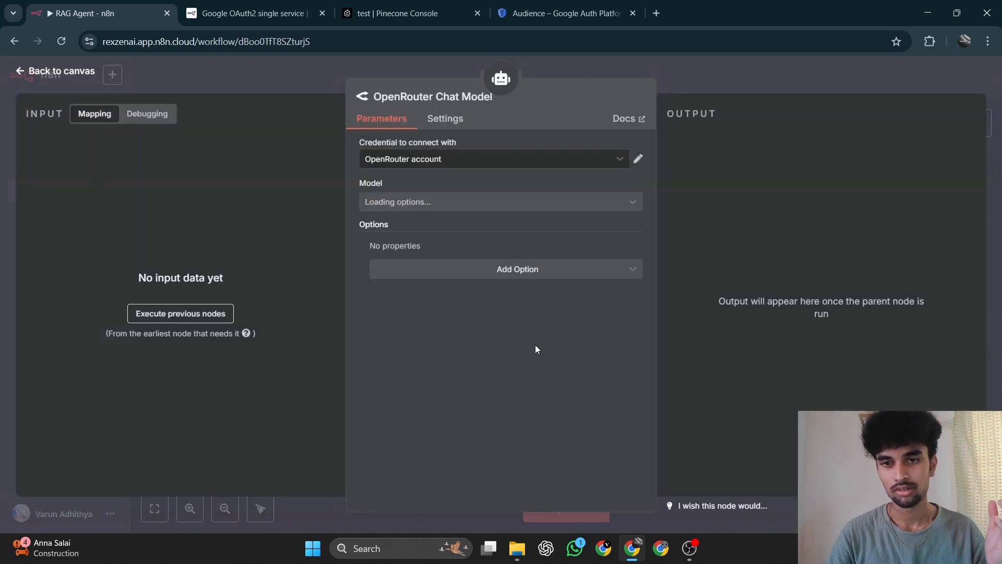
click(38, 74)
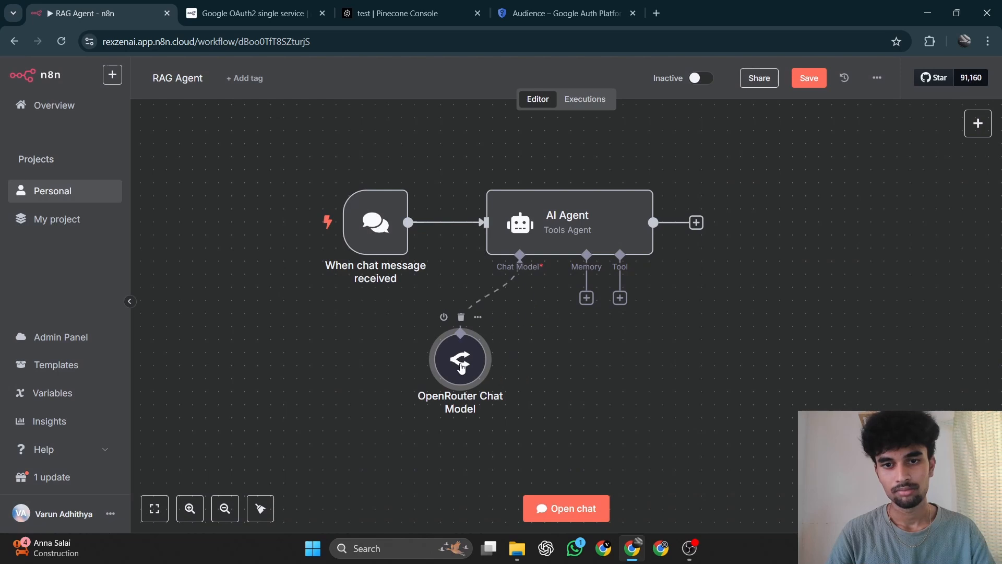
Attach a Simple Memory node to the AI Agent's Memory input and move it slightly closer to the OpenRouter Chat Model.
click(587, 298)
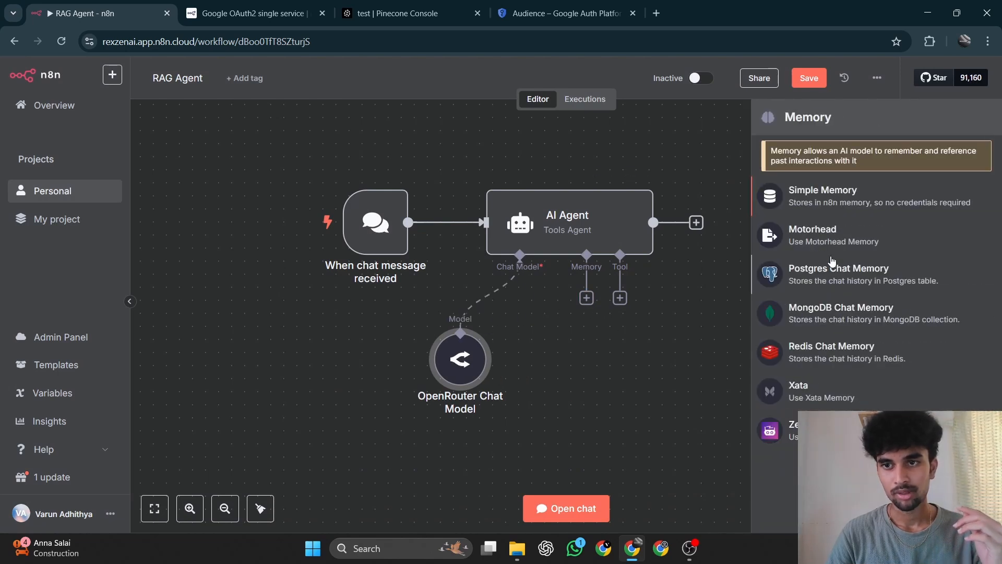
click(818, 201)
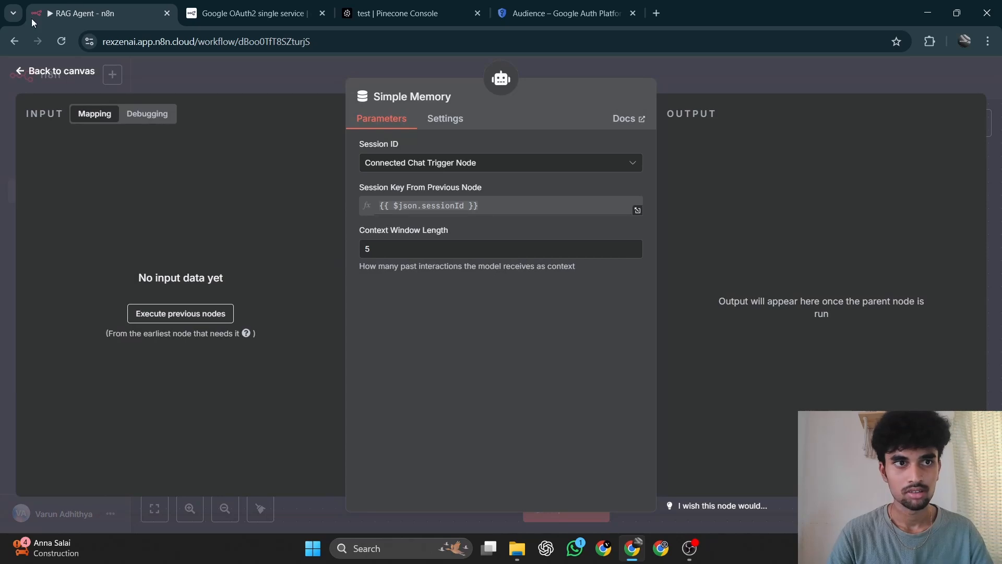
click(22, 71)
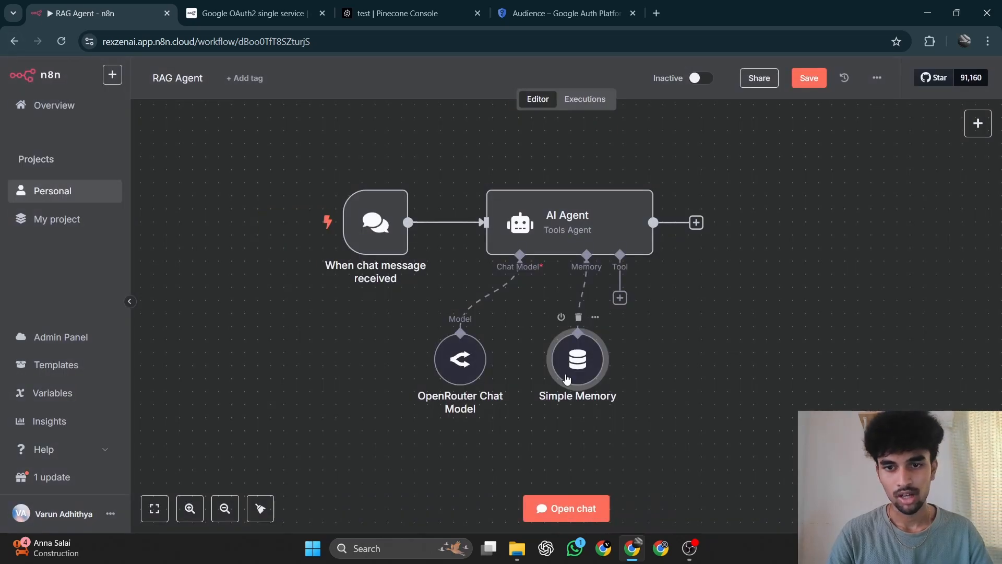
drag(567, 378, 554, 377)
Add a Pinecone Vector Store node to the AI Agent's Tool input.
click(620, 299)
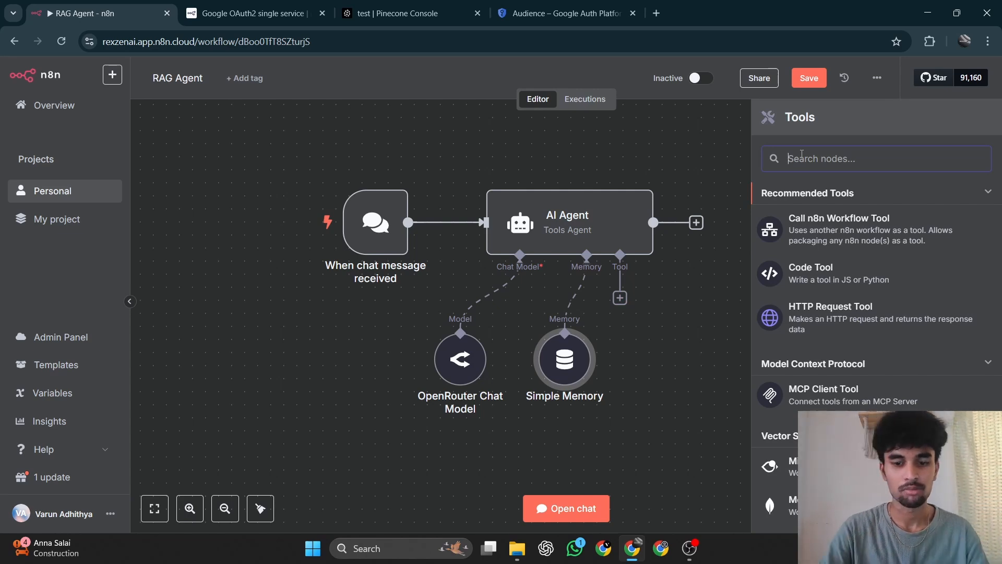
text(pine)
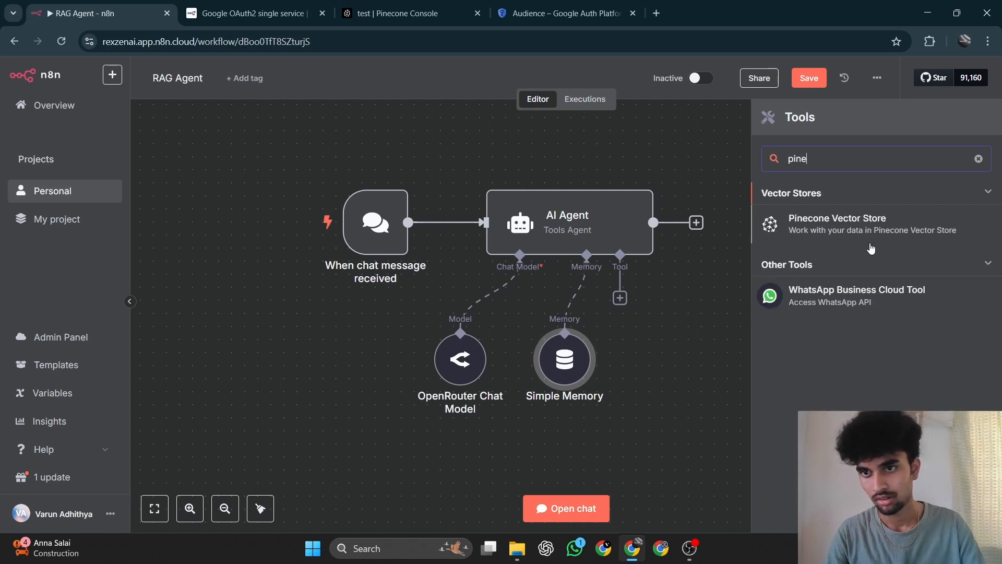
click(849, 228)
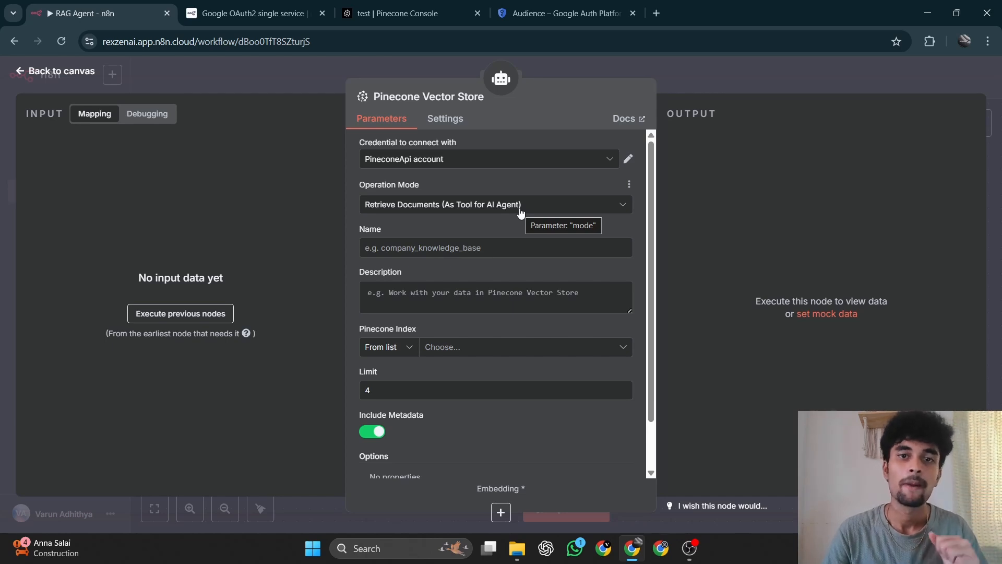
Name the Pinecone Vector Store tool "customer_service_mannual".
click(478, 247)
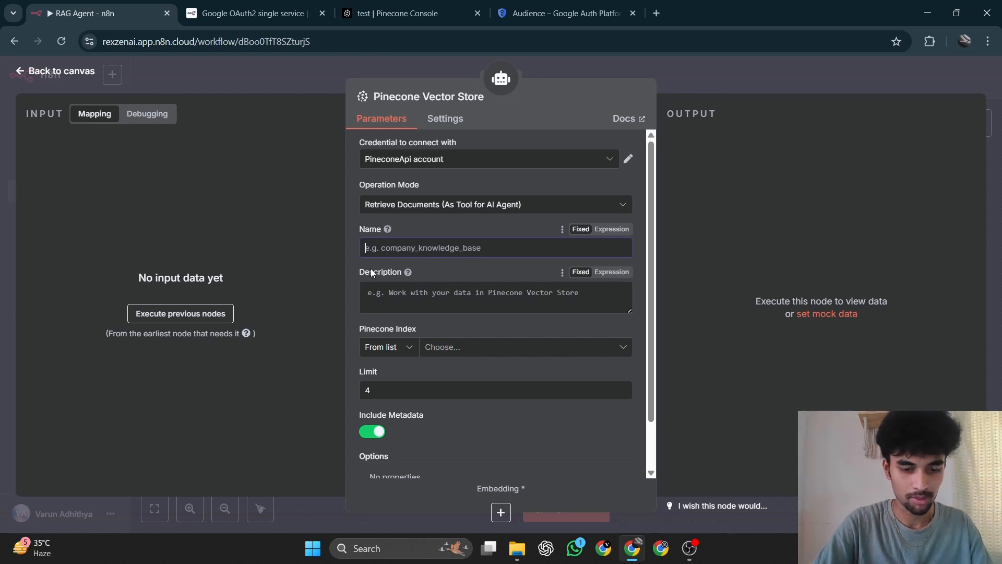
text(cu)
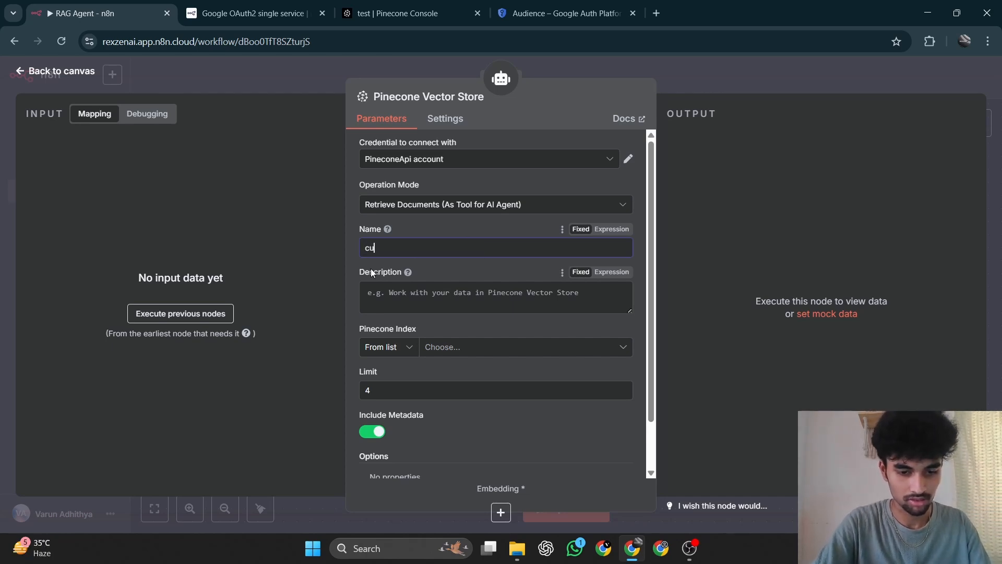
text(stomer_)
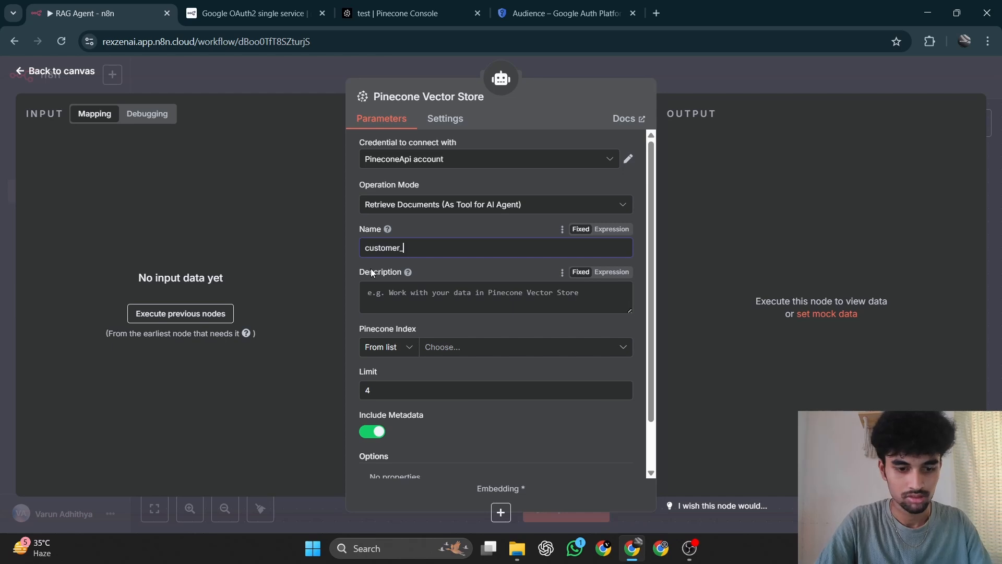
text(servi)
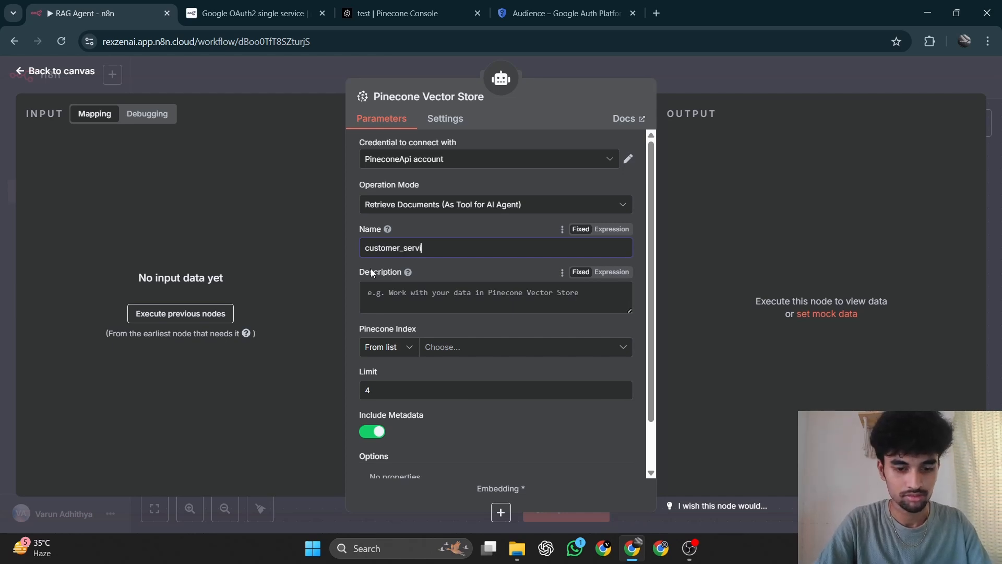
text(ce_)
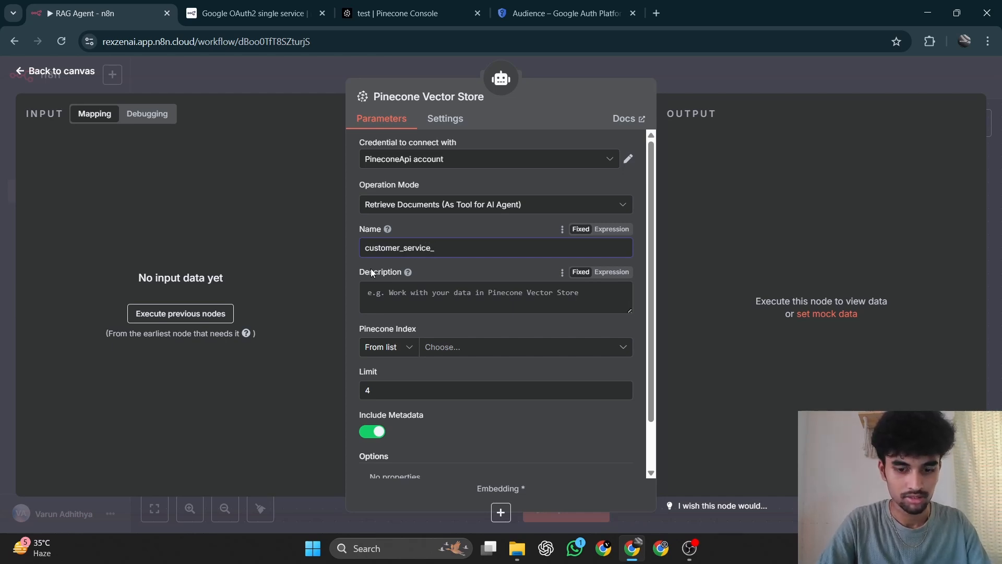
text(mannual)
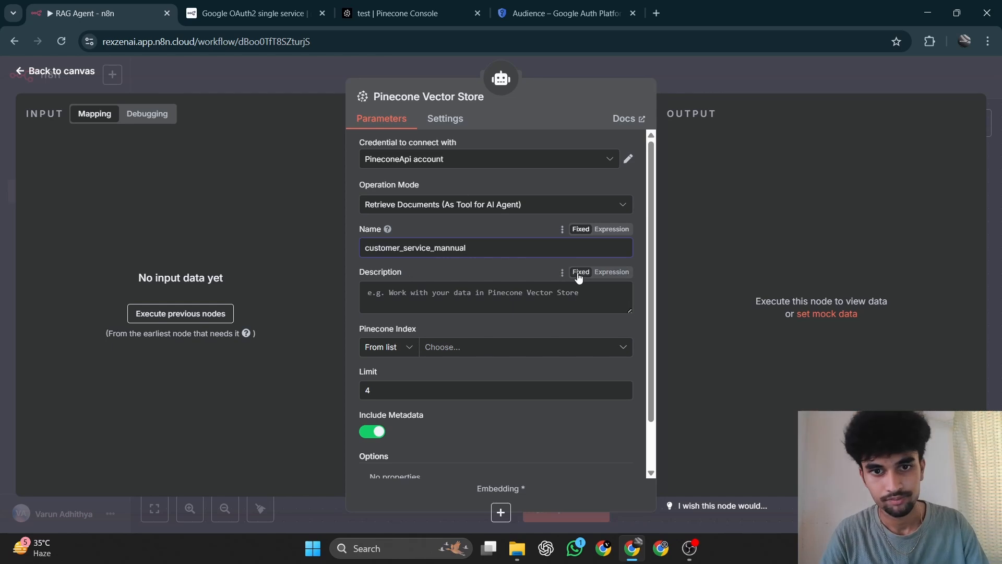
Describe the Pinecone Vector Store tool as "Call this tool to access information and to answer user's questions".
click(482, 287)
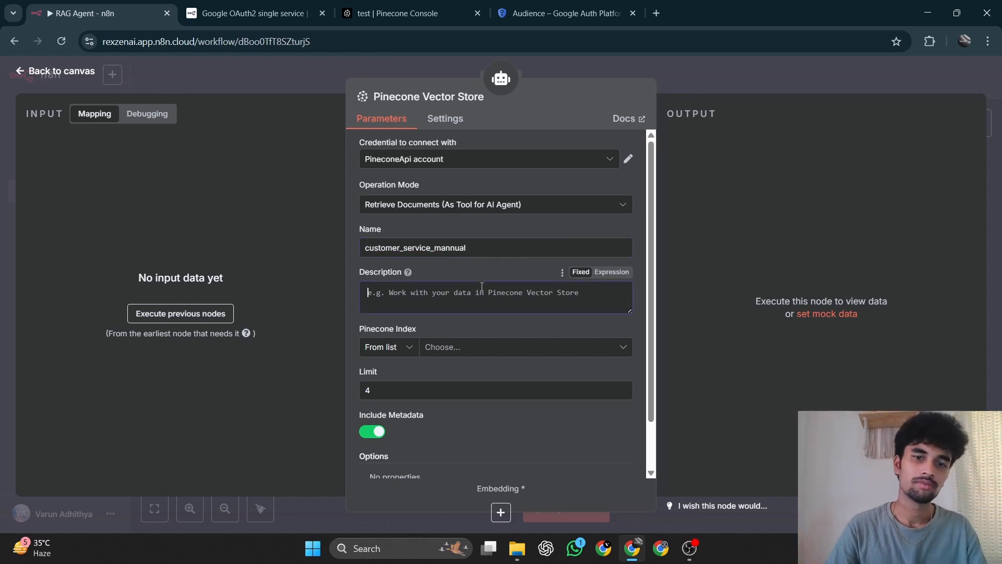
text(Caol)
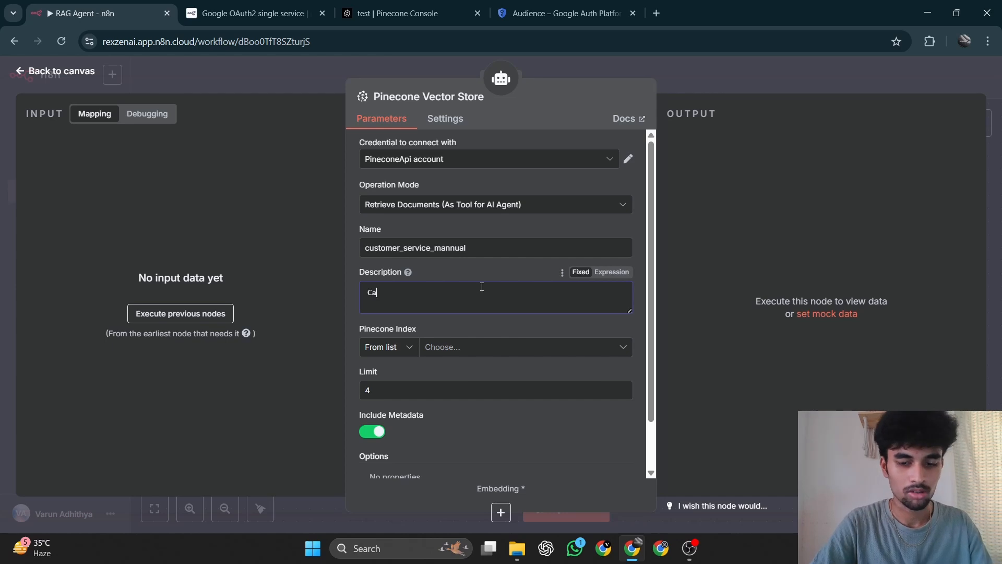
key(BackSpace)
key(BackSpace)
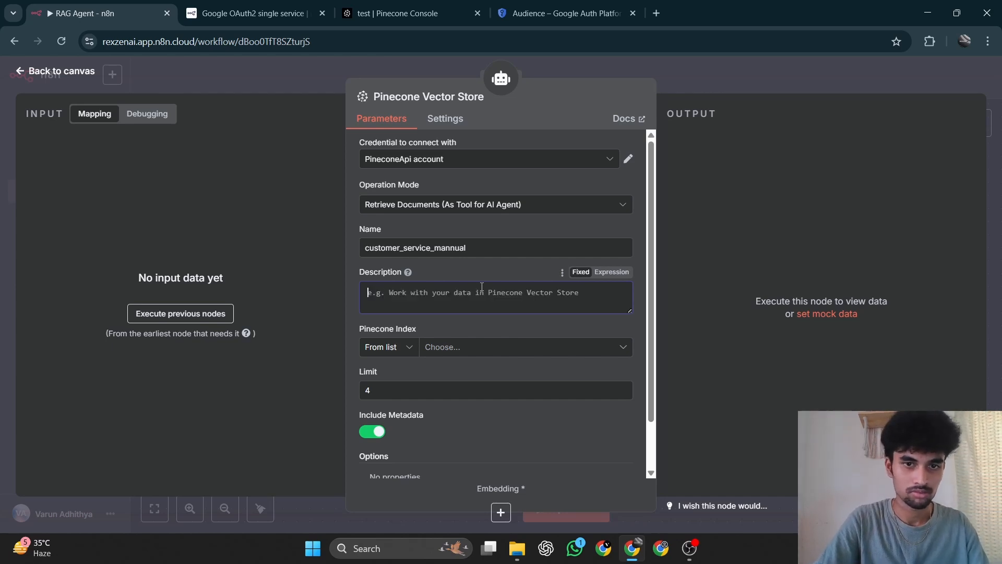
text(Call th)
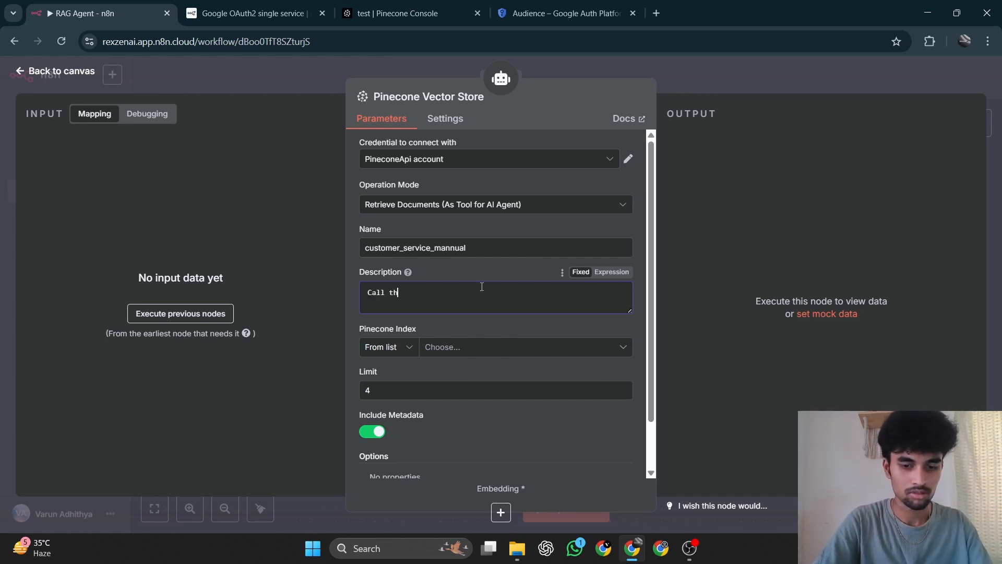
text(is tool)
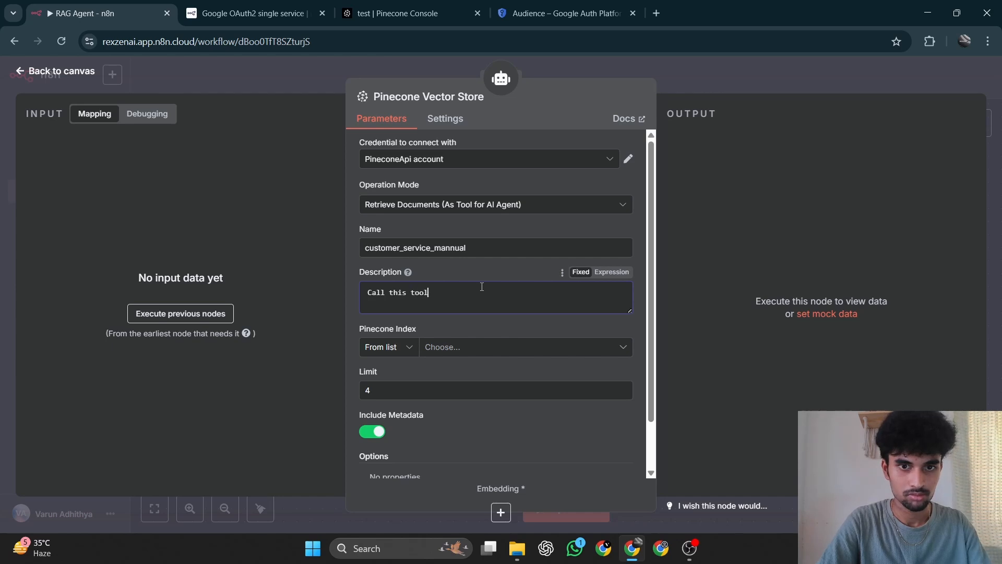
text( to )
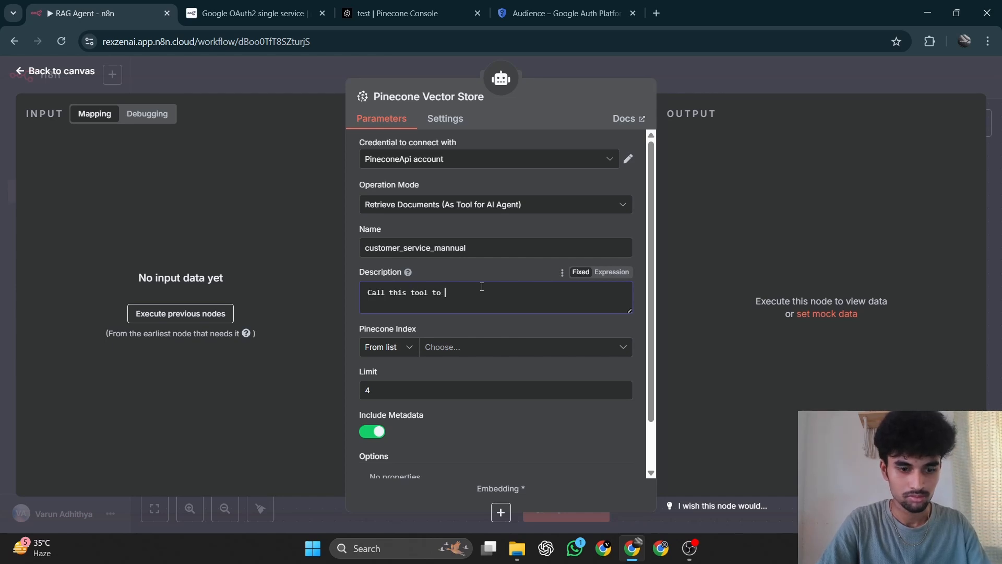
text(access )
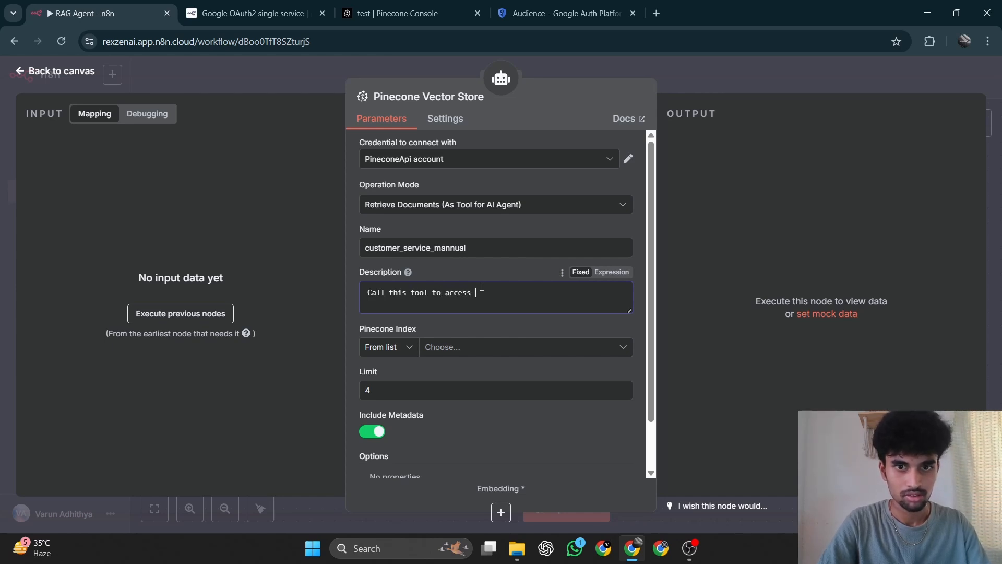
text(informa)
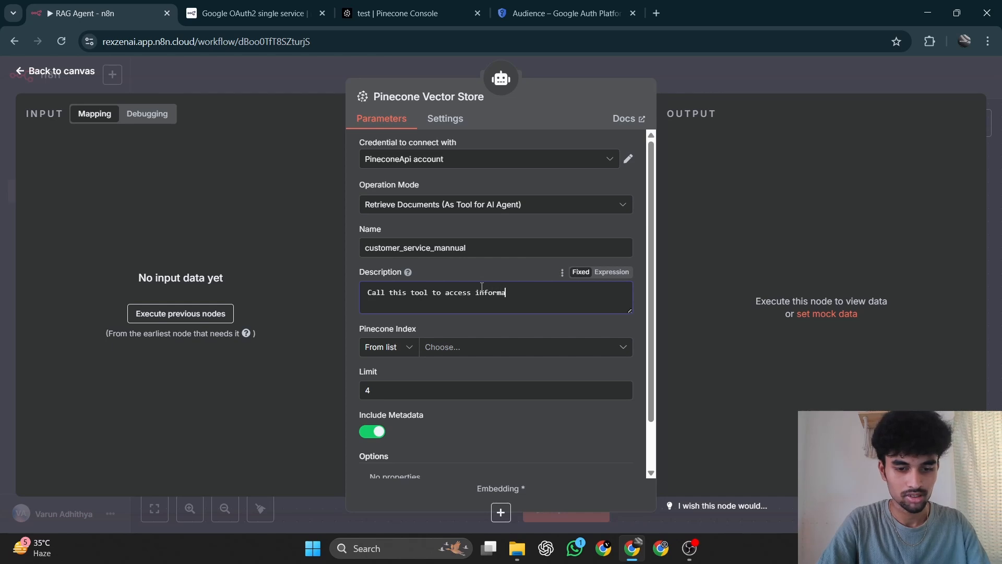
text(tion a)
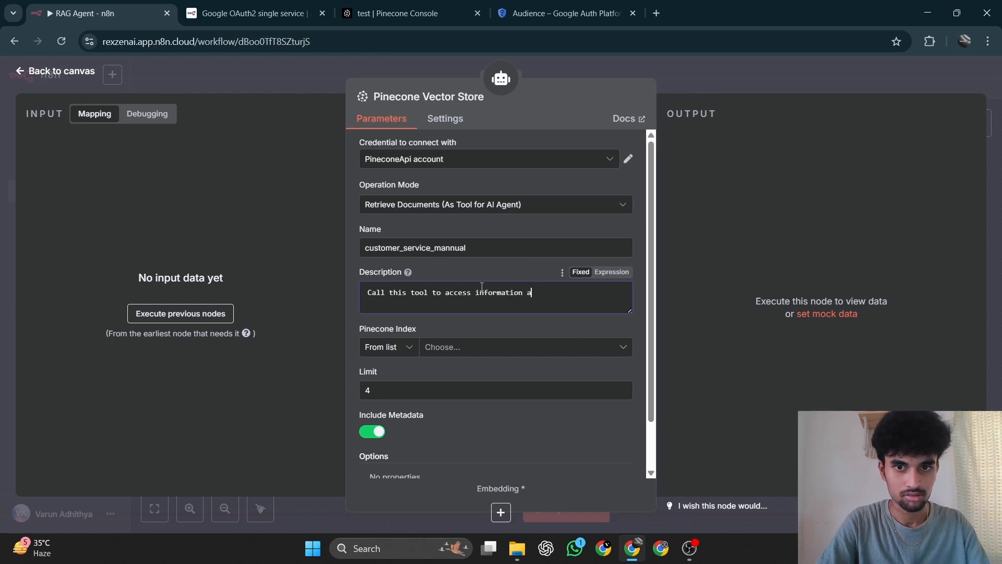
text(n)
text(d to )
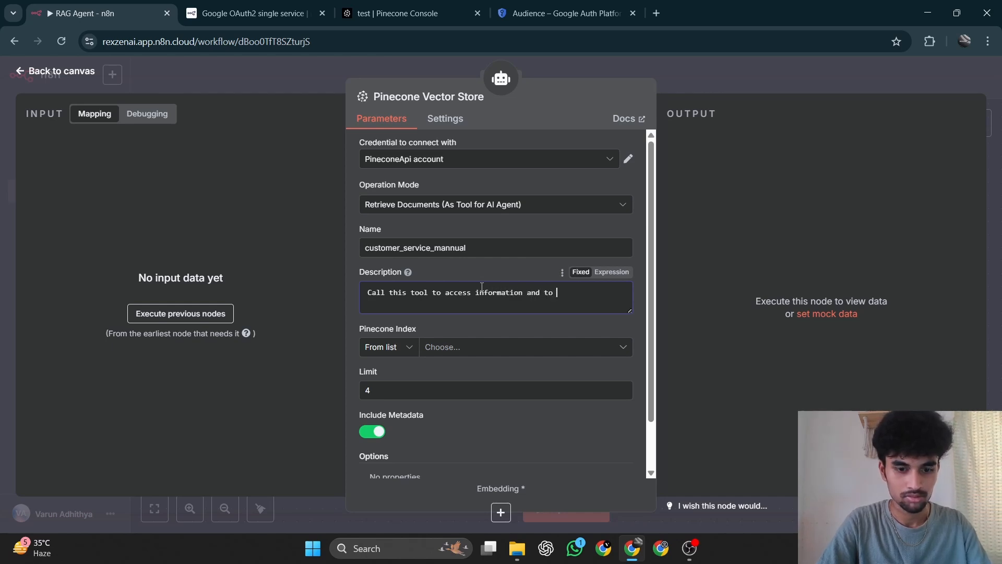
text(answer us)
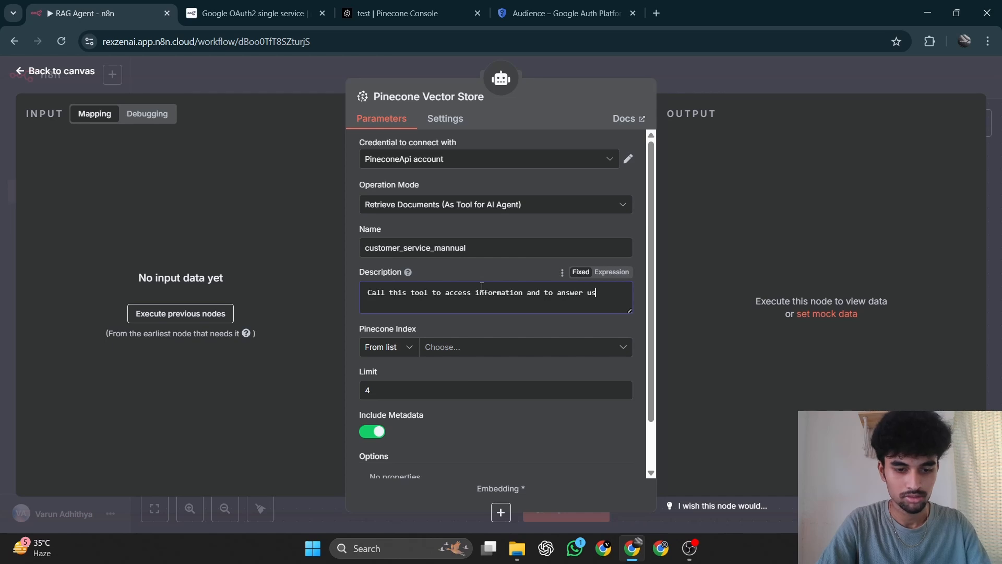
text(er's )
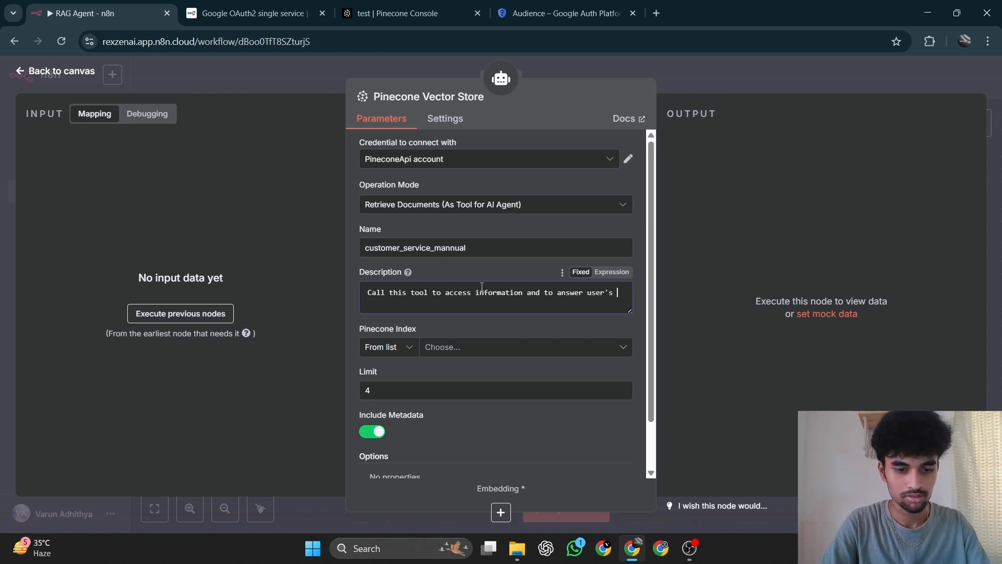
text(questions)
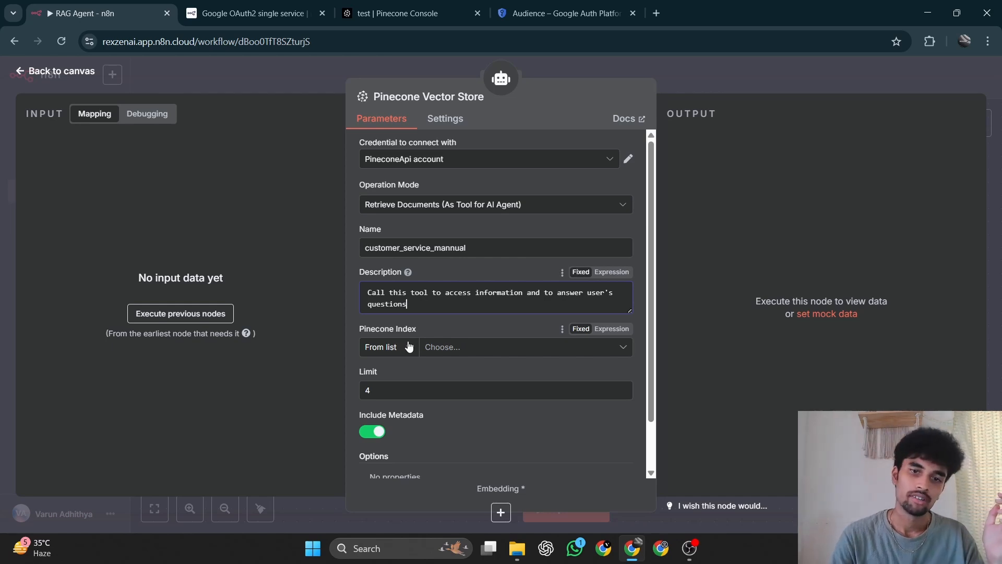
Set the Pinecone index to "test" and add a Pinecone Namespace option with the value "Customer Service Mannual".
click(450, 348)
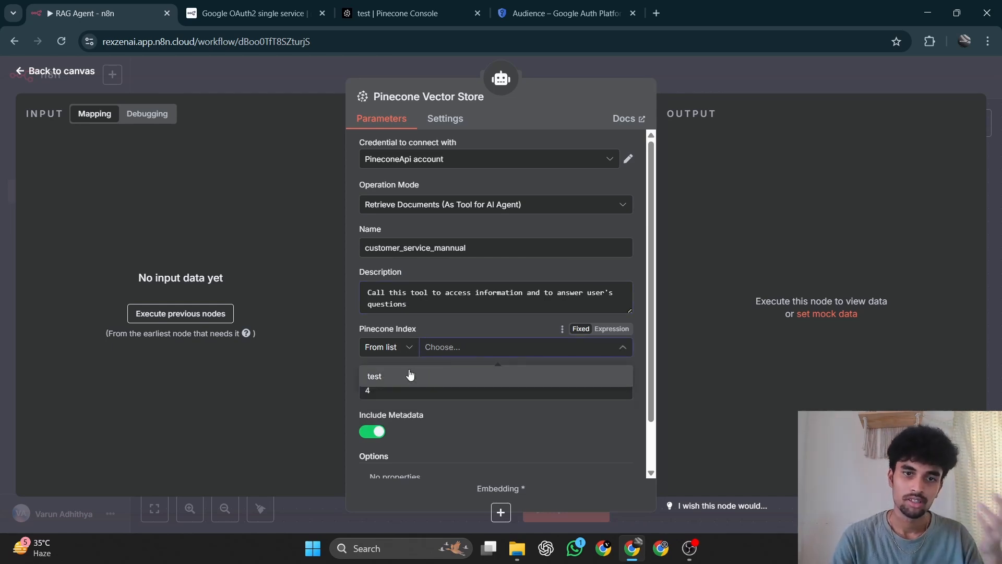
click(411, 372)
scroll(475, 370, down, 1)
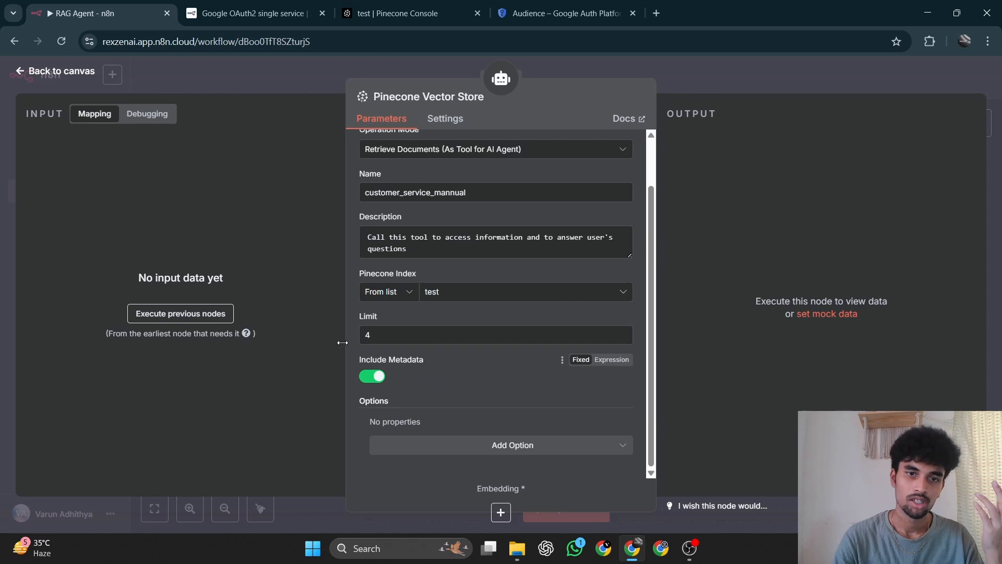
click(459, 448)
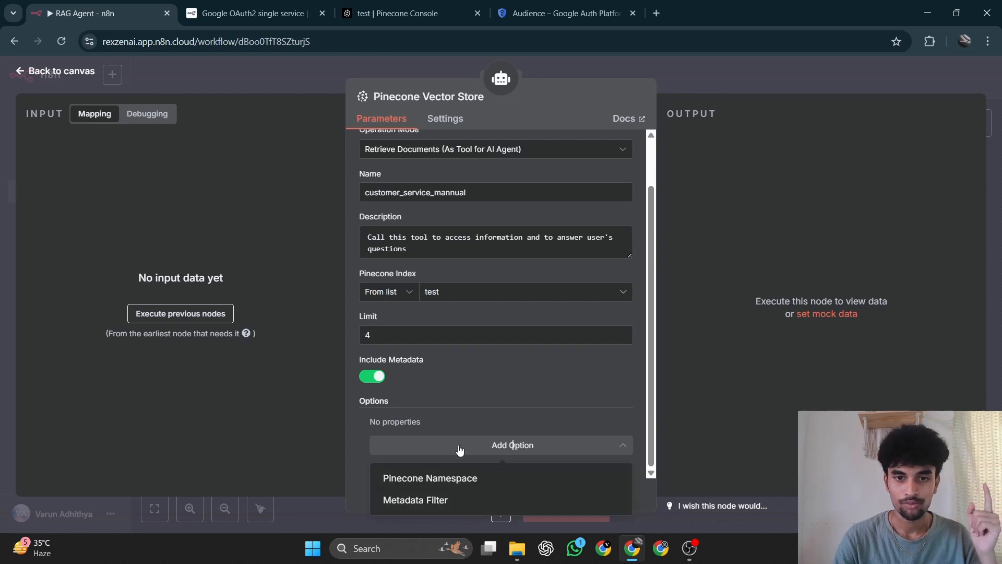
click(437, 485)
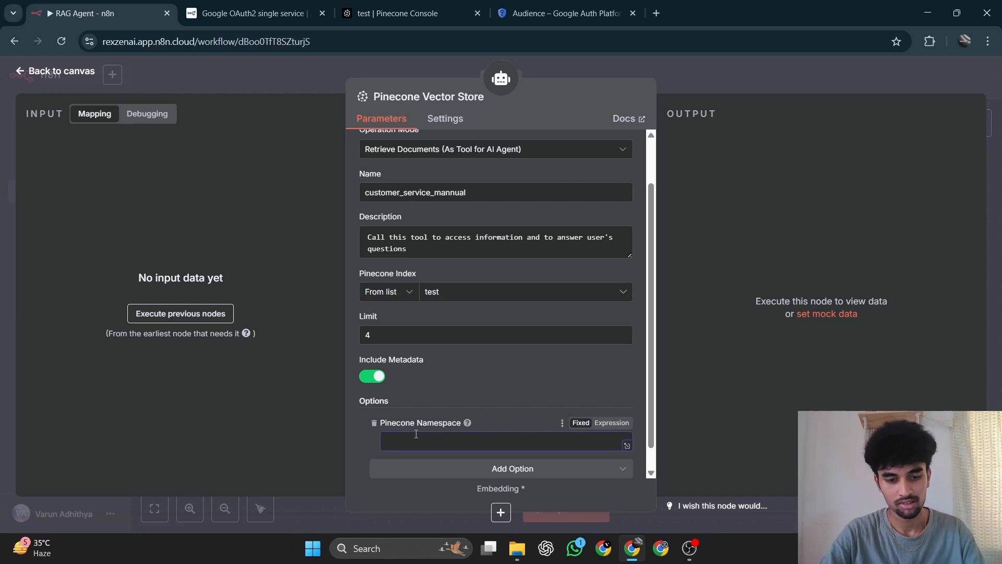
text(Cu)
key(BackSpace)
text(u)
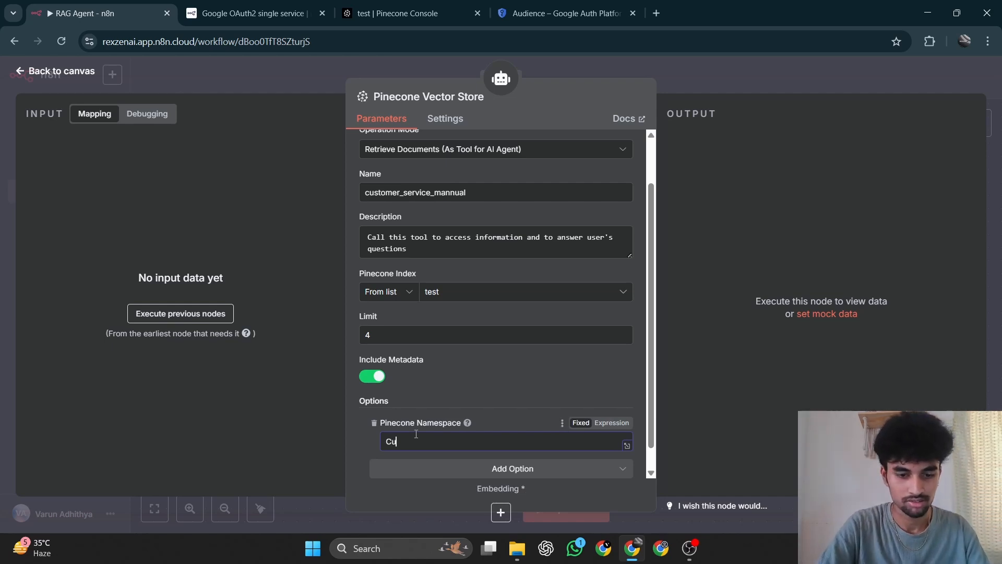
text(stomer Se)
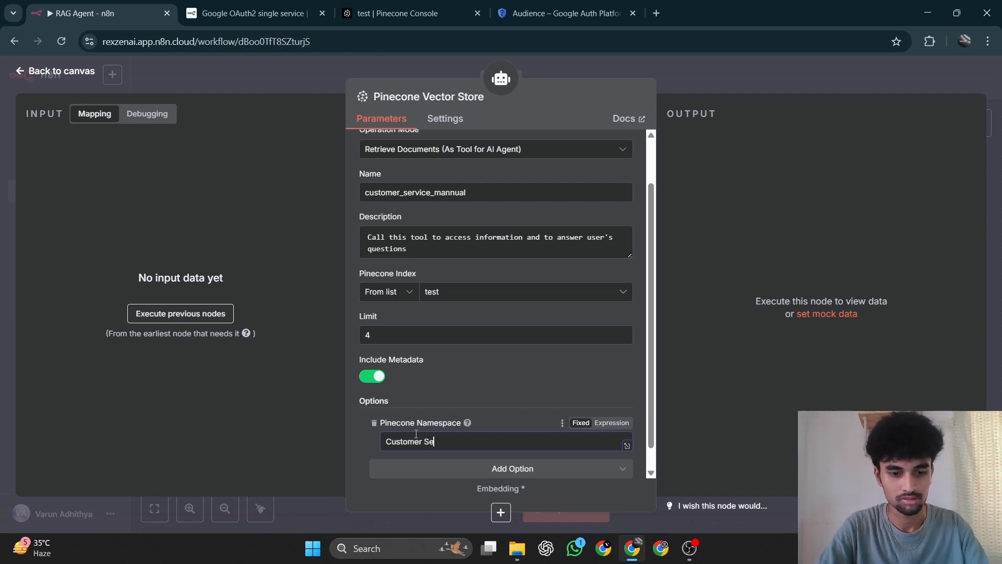
text(rvice )
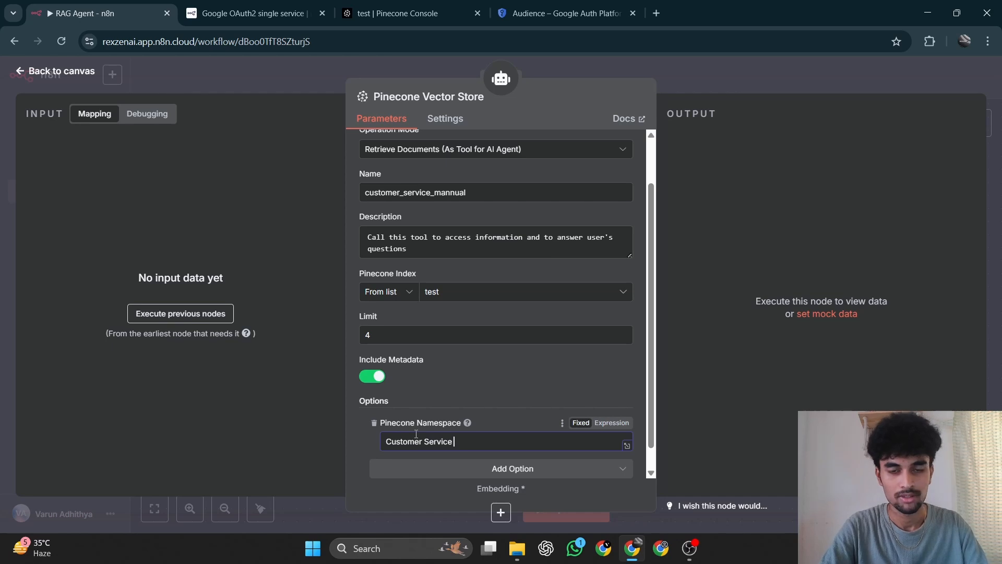
text(Mannual)
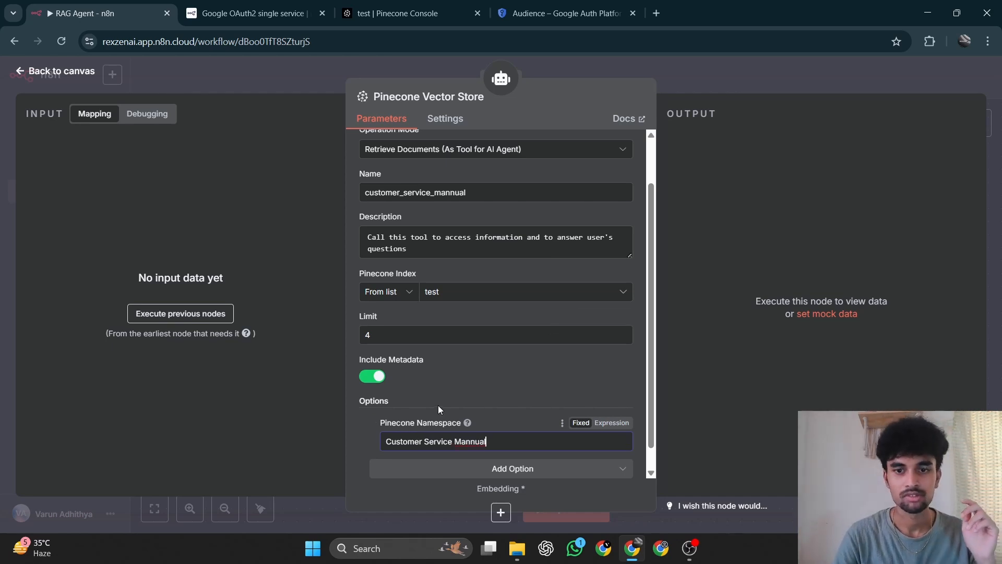
scroll(438, 402, down, 1)
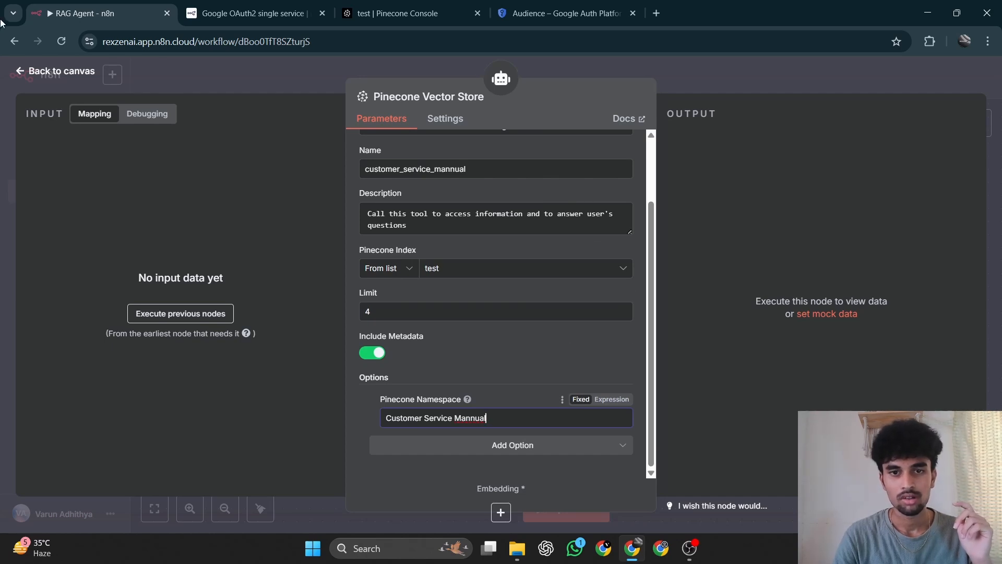
click(58, 71)
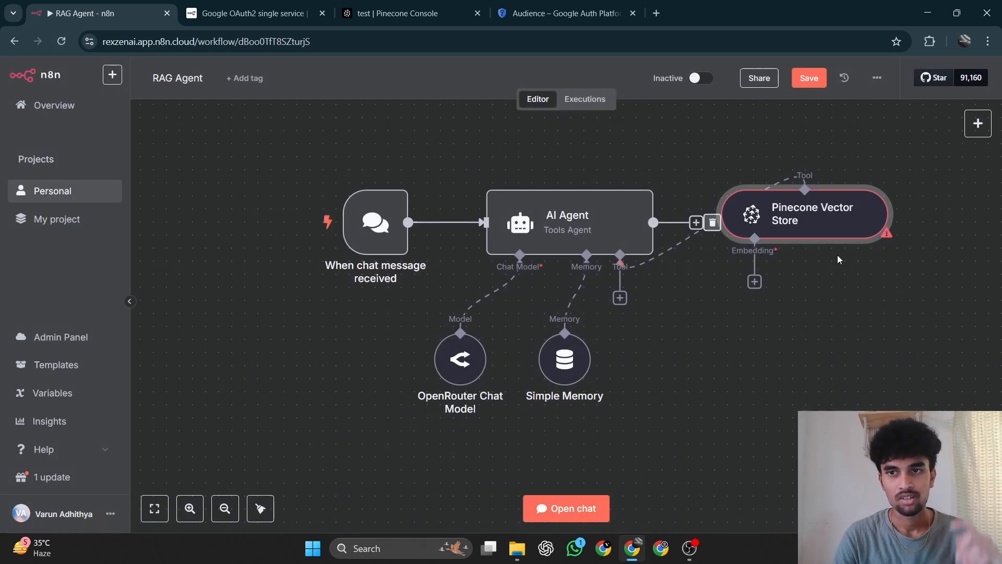
Place the Pinecone Vector Store node below the AI Agent and attach an Embeddings Mistral Cloud node closely beneath it.
drag(815, 222, 738, 339)
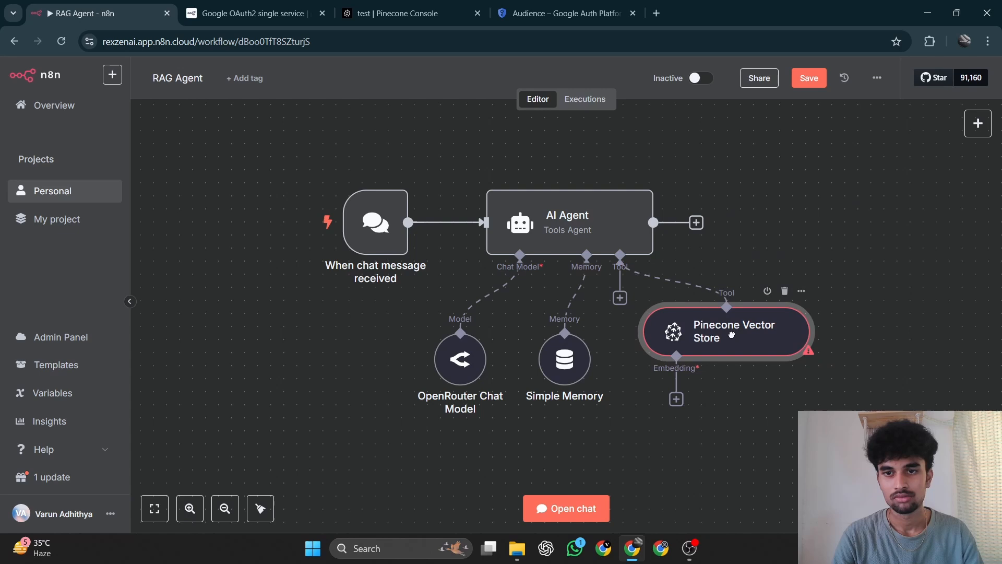
click(676, 399)
scroll(877, 314, down, 1)
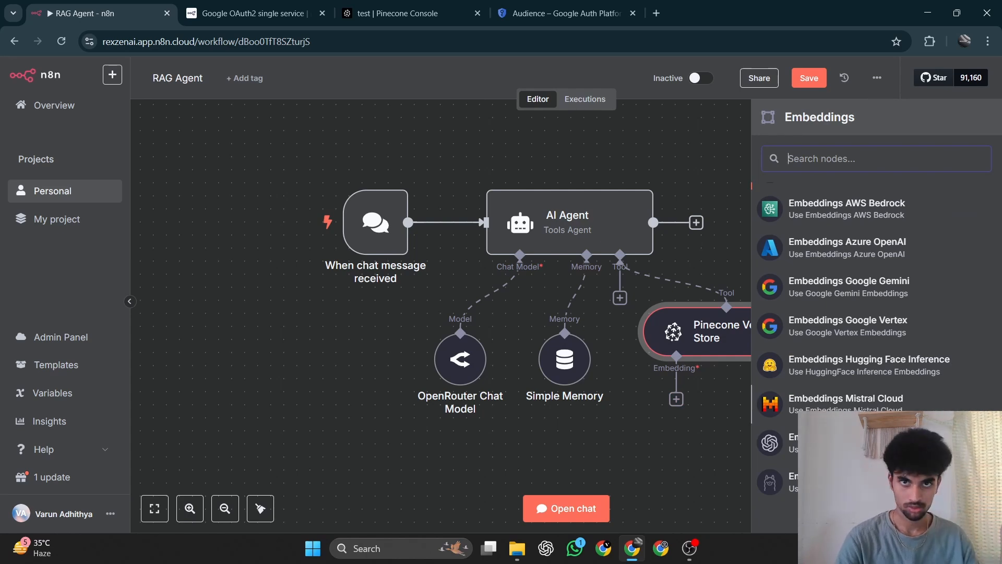
click(859, 407)
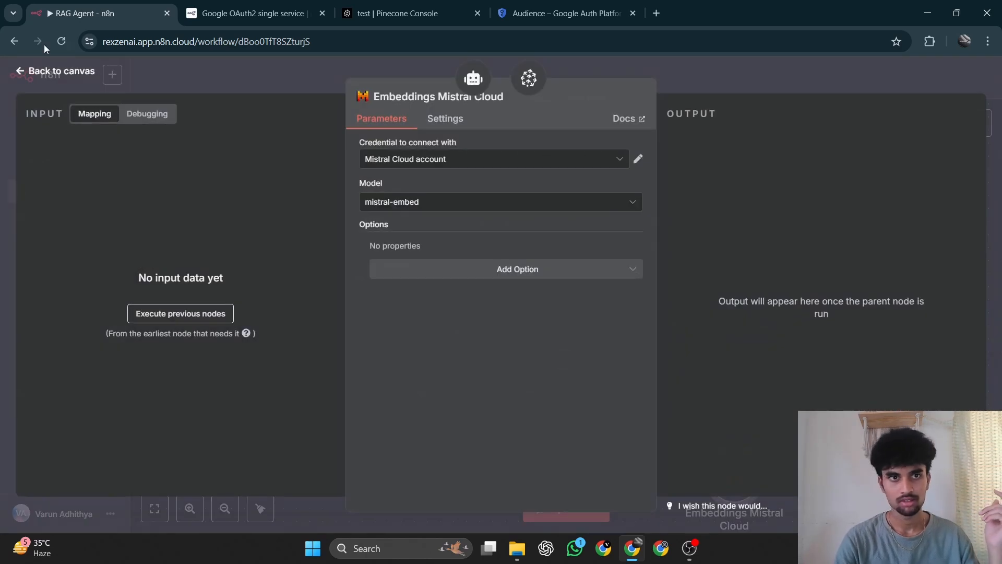
click(36, 73)
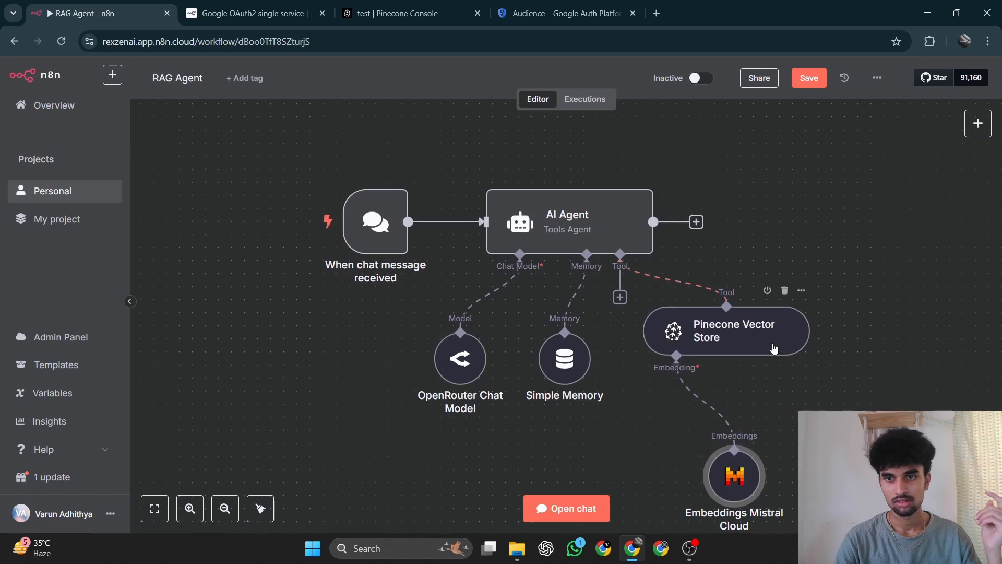
drag(735, 438, 696, 386)
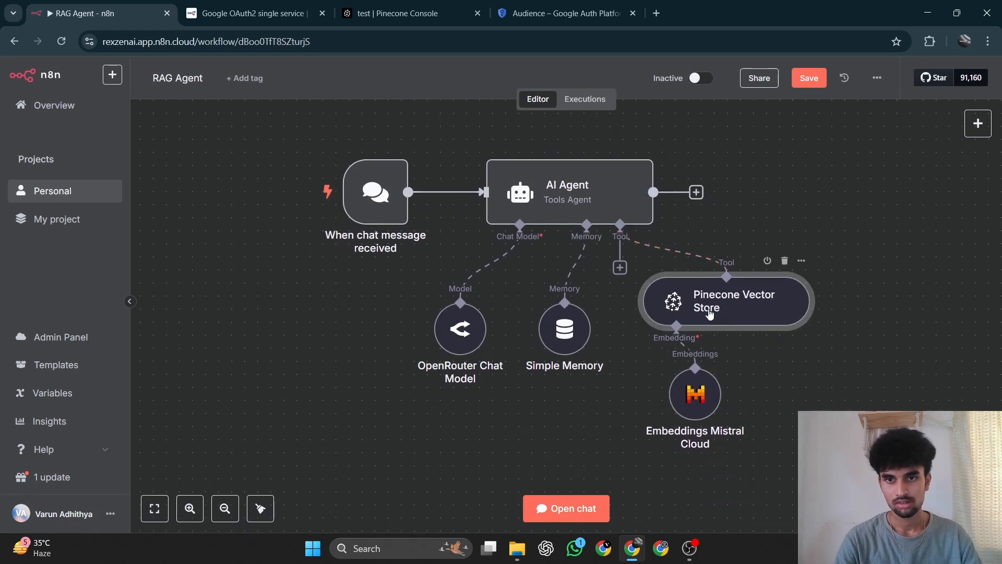
Check the Pinecone Vector Store node's parameters and save the RAG Agent workflow.
double_click(733, 309)
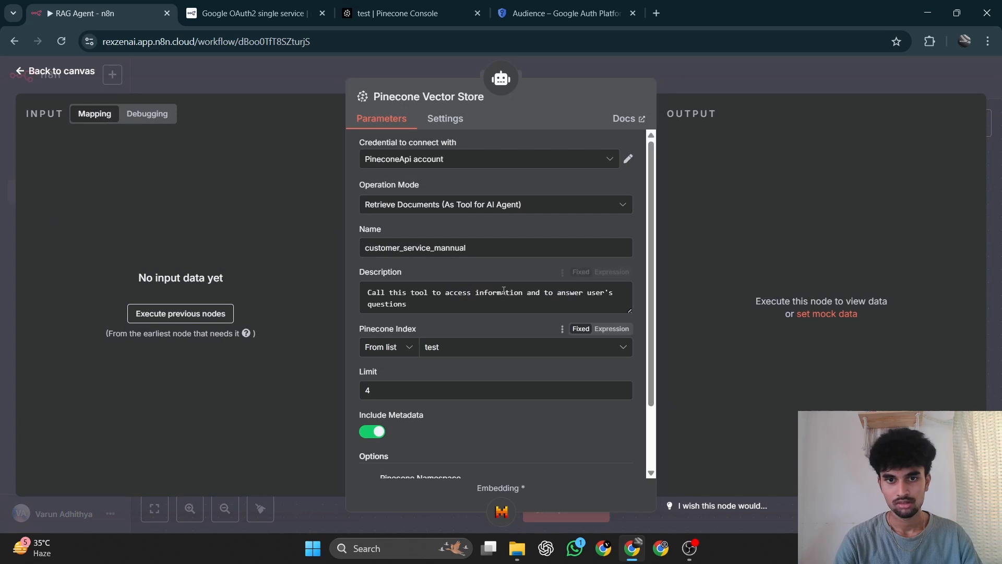
scroll(503, 290, down, 2)
scroll(503, 290, up, 2)
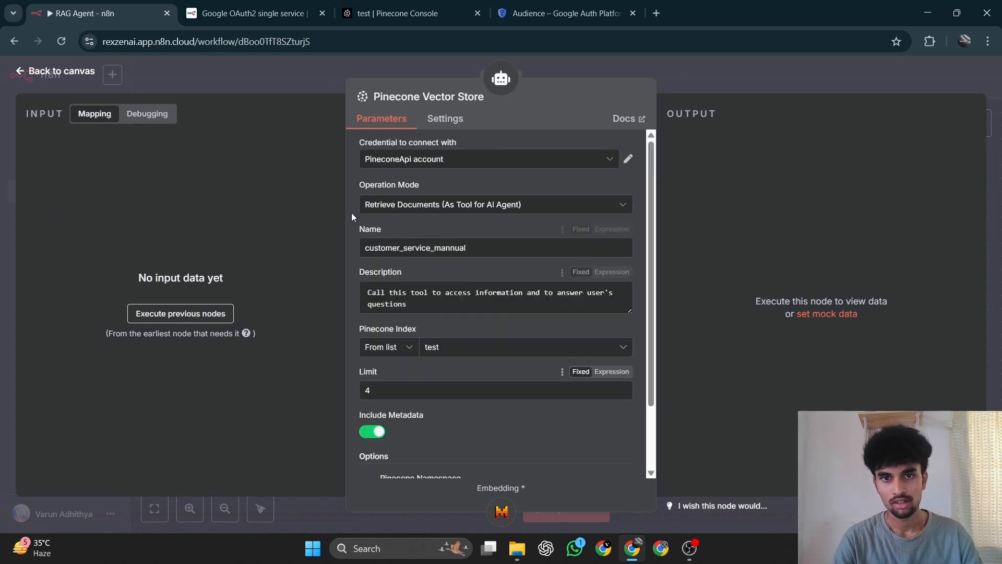
click(27, 72)
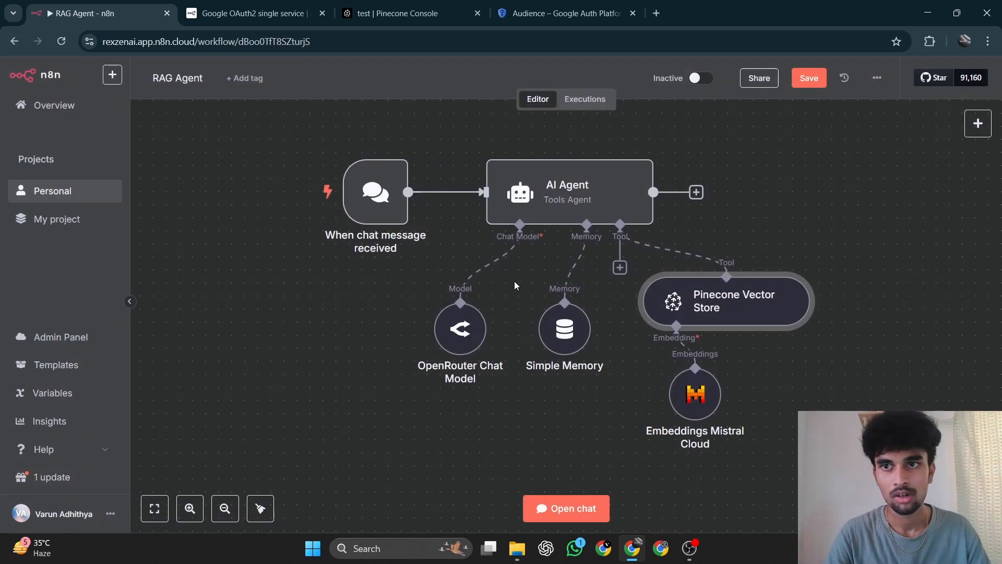
click(804, 77)
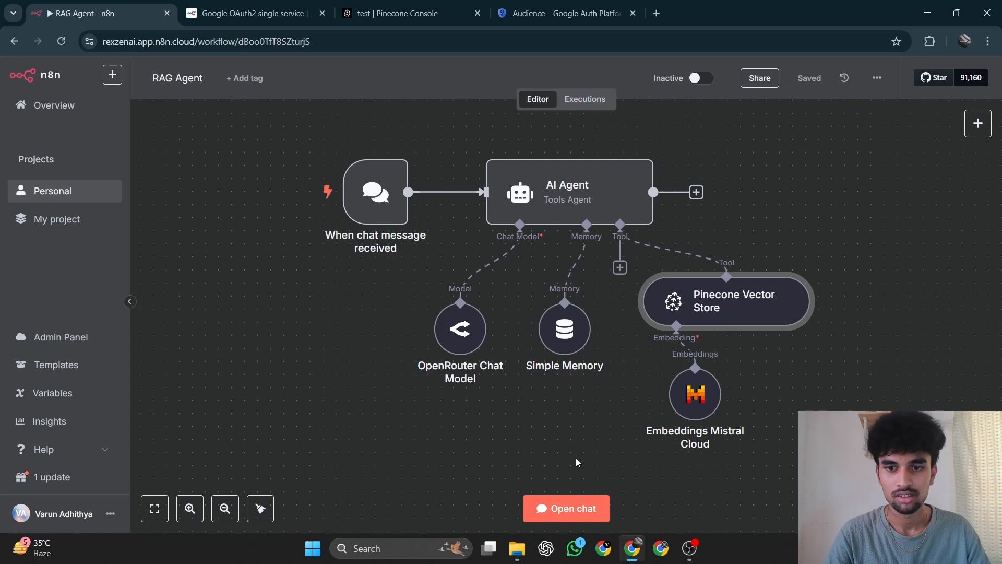
Open the workflow chat, shrink its pane, and send the message "What are the do's and dont's i need to follow".
click(558, 517)
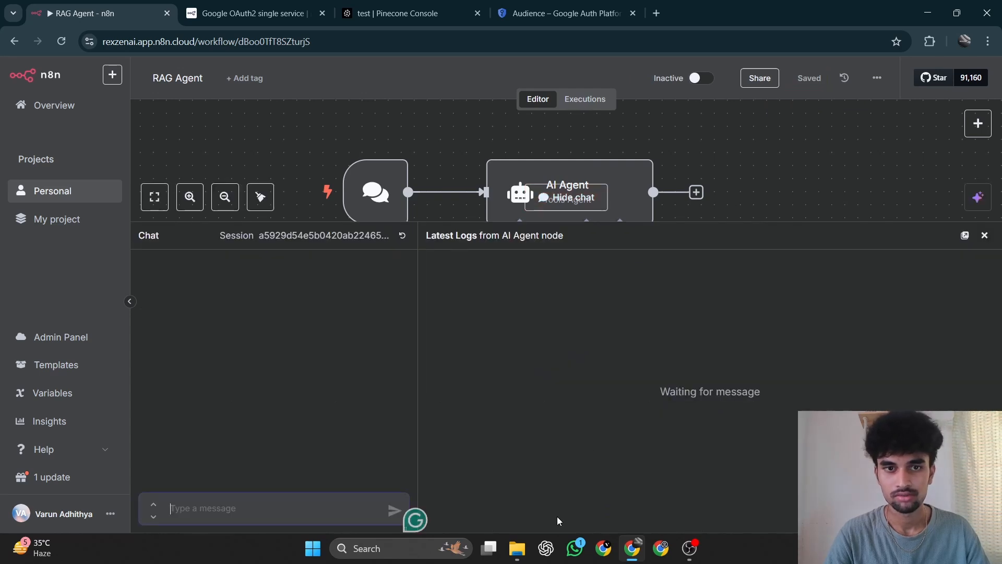
drag(455, 225, 459, 288)
click(236, 502)
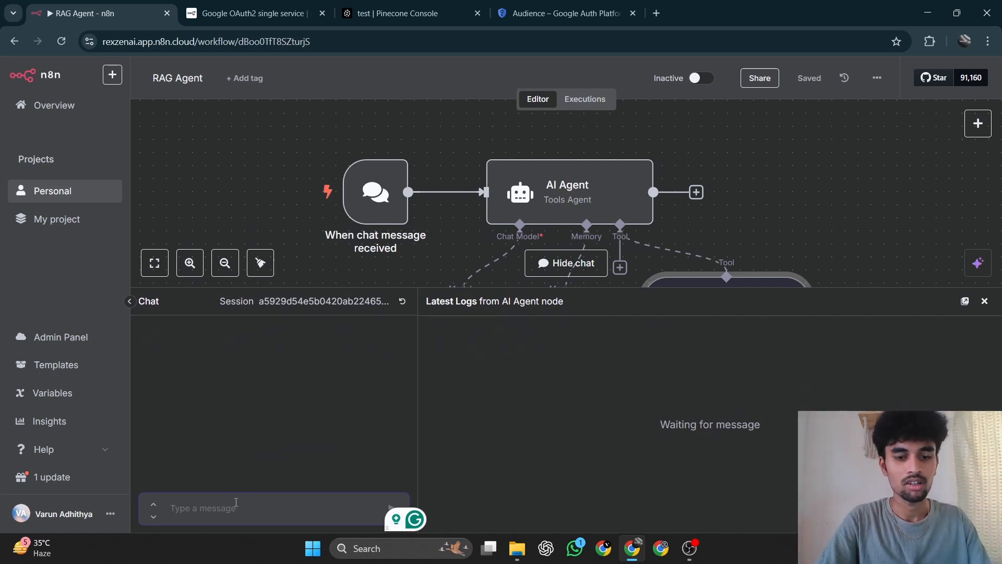
text(What are)
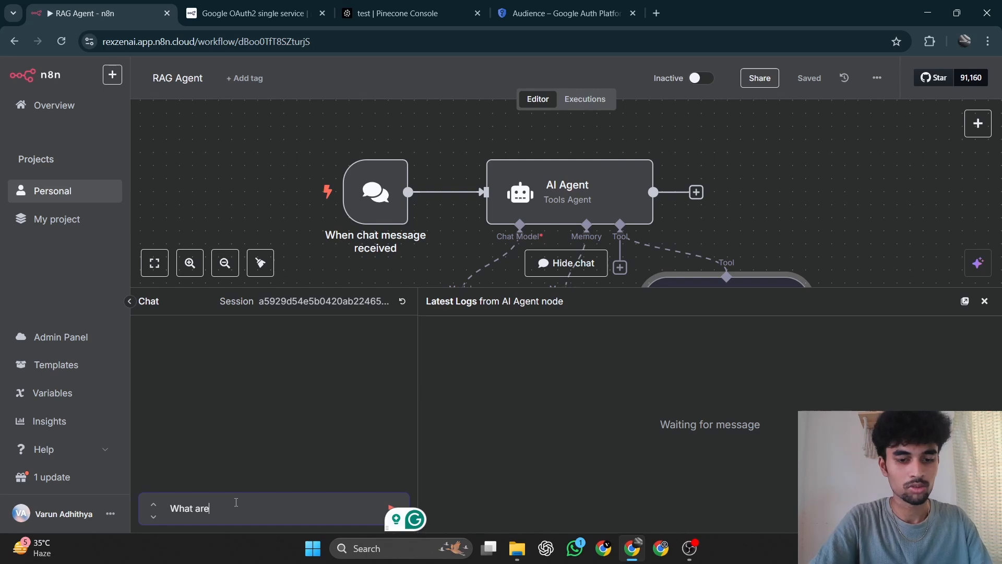
text( the do)
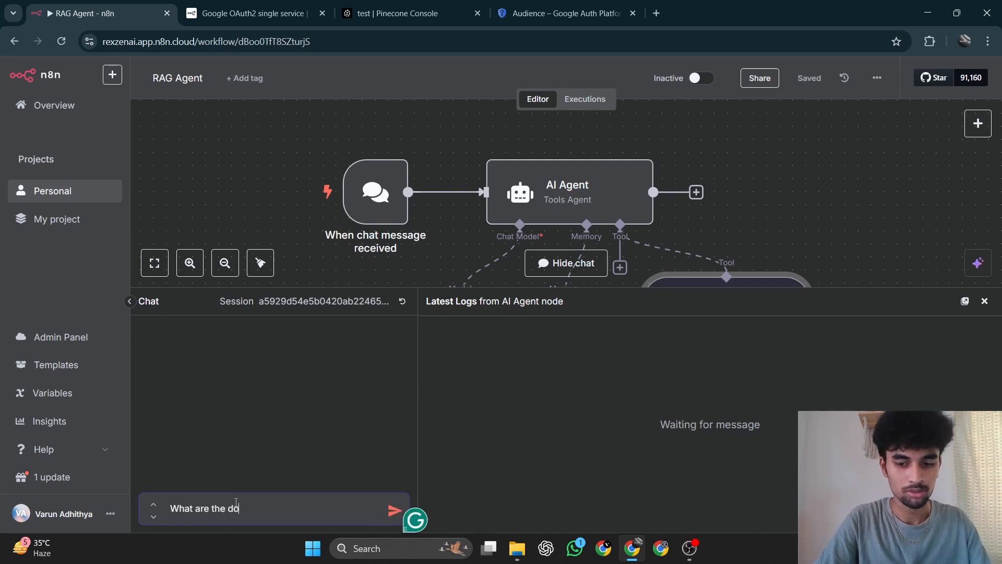
text('s and dont)
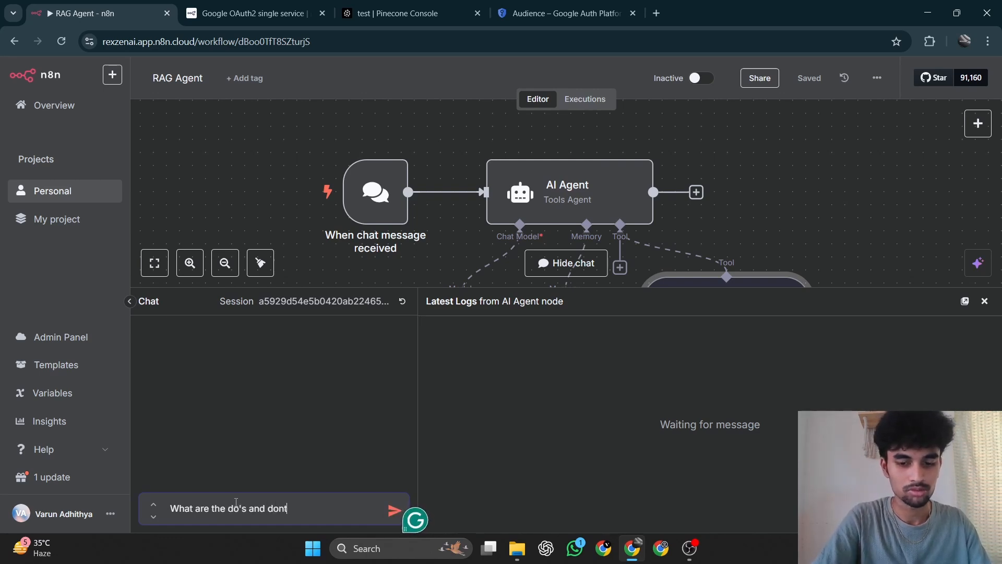
text(;)
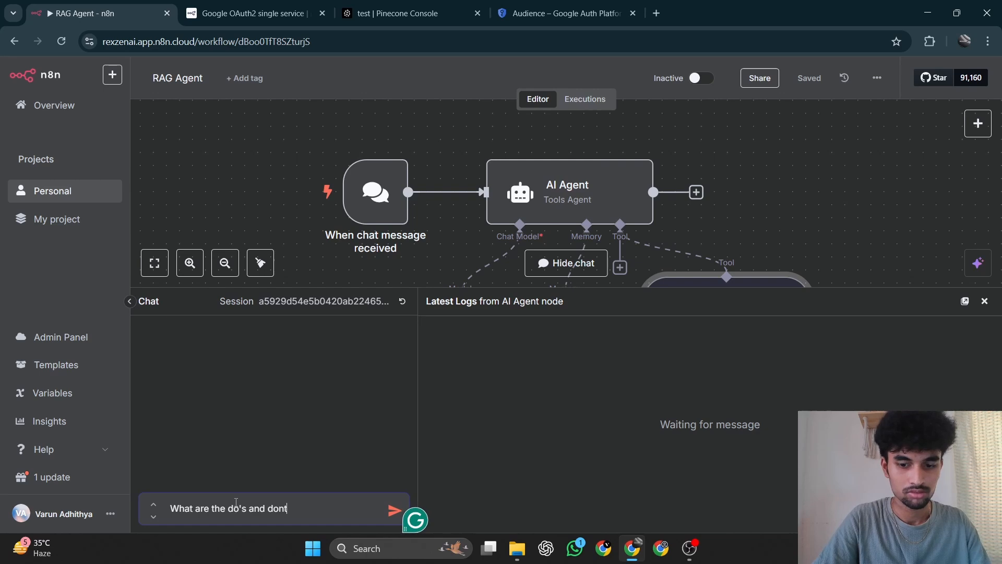
text('s i n)
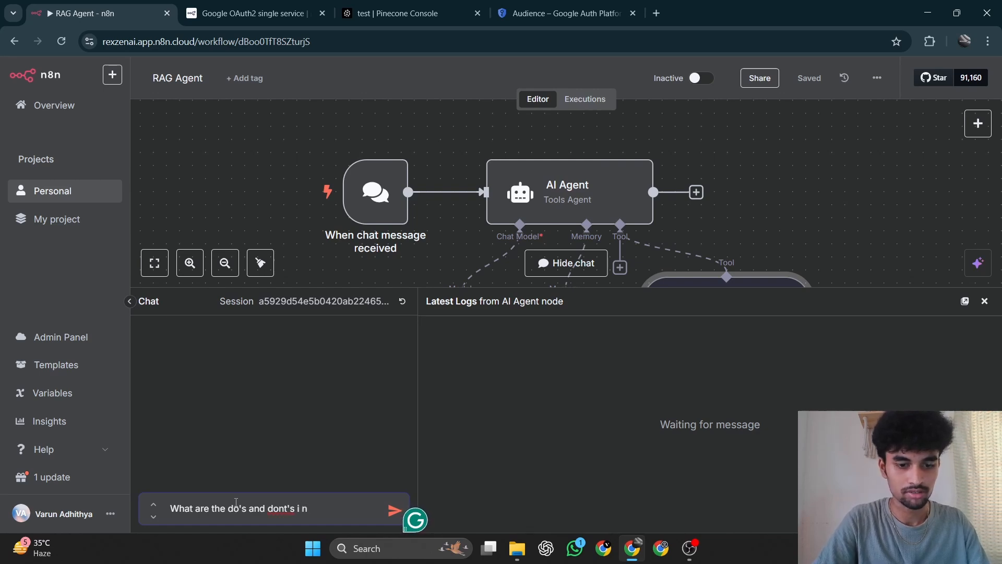
text(eed to)
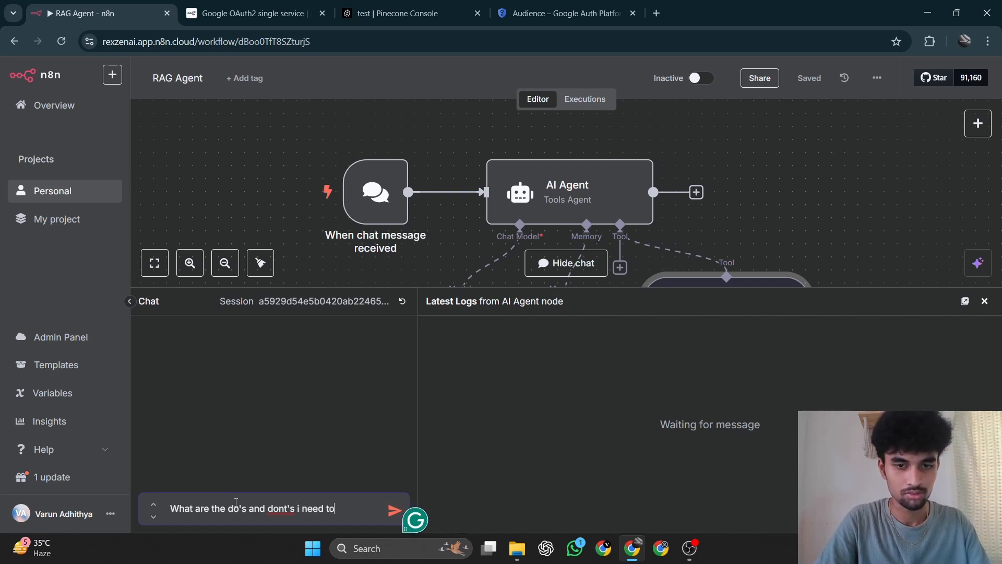
text( follow)
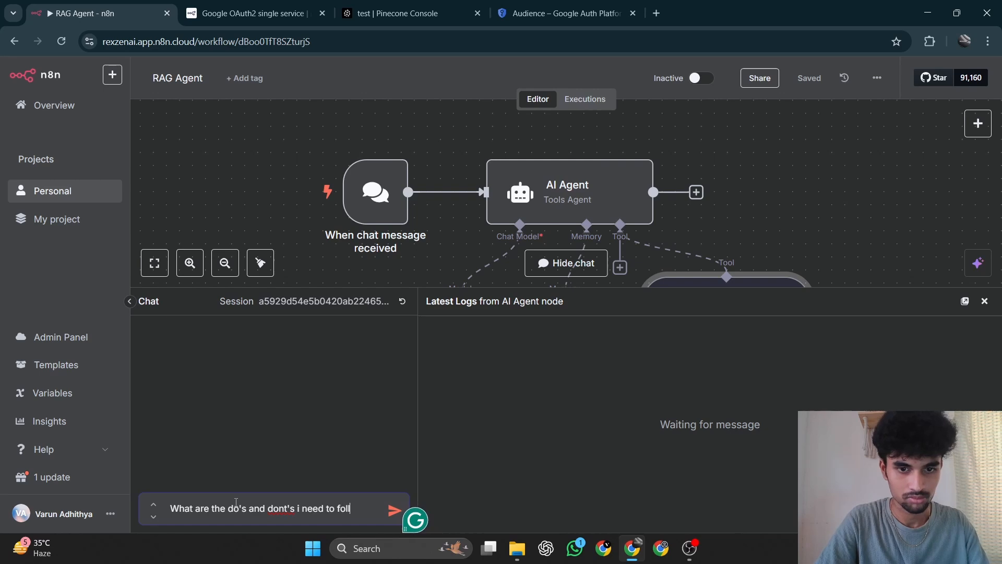
key(Return)
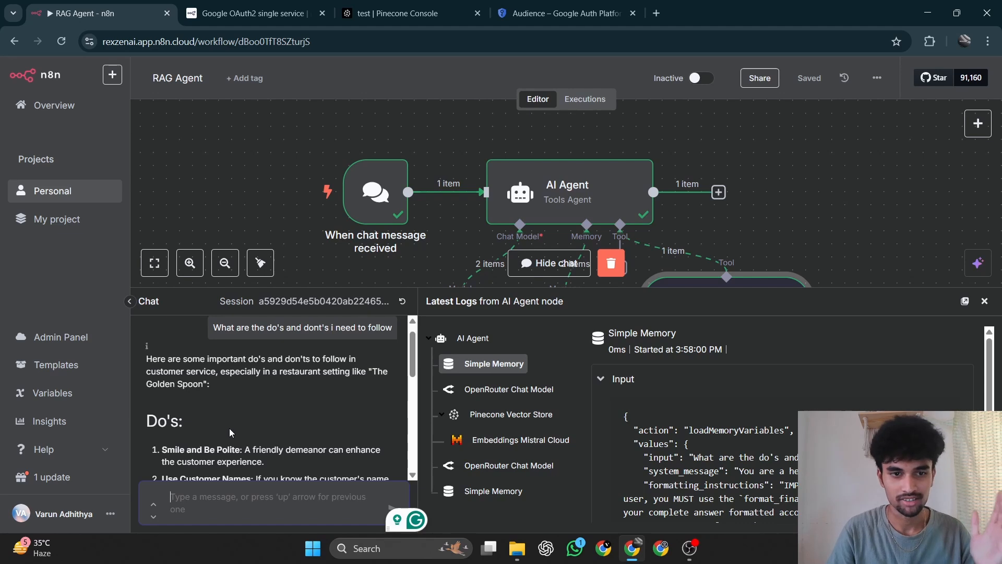
Read through the agent's full chat reply, covering both the do's and the don'ts.
scroll(230, 428, down, 2)
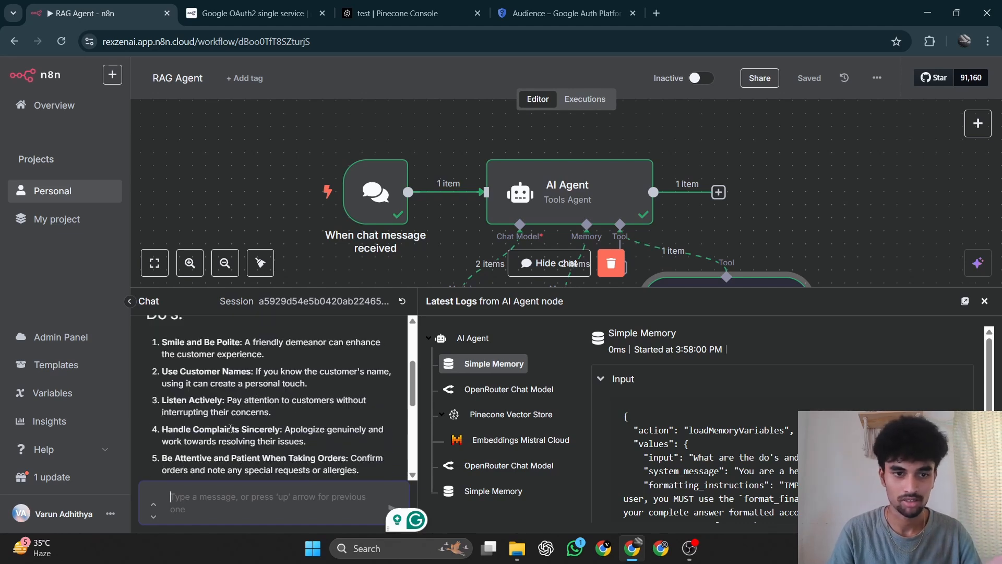
scroll(231, 428, up, 1)
scroll(231, 428, down, 2)
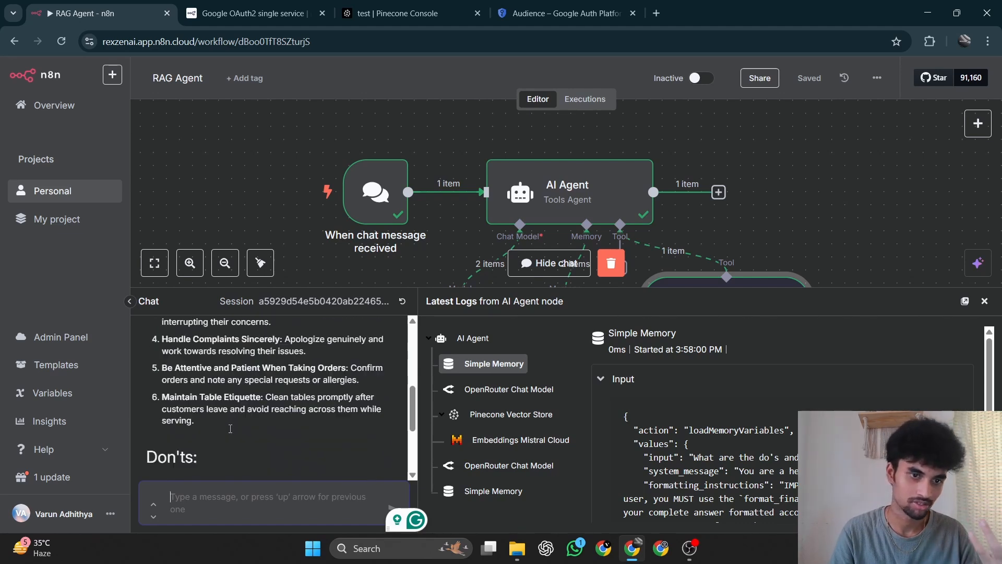
scroll(230, 429, down, 2)
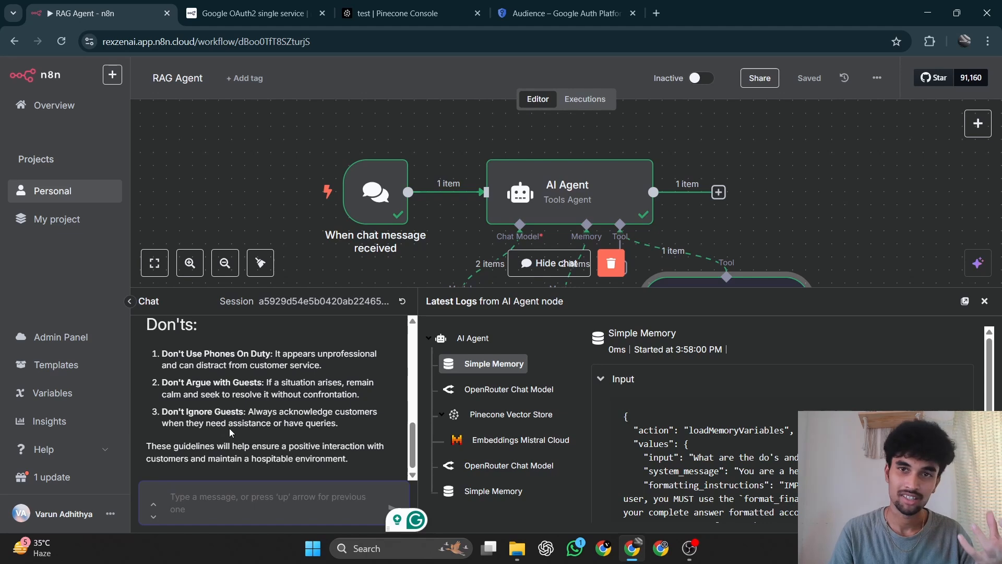
scroll(229, 432, up, 6)
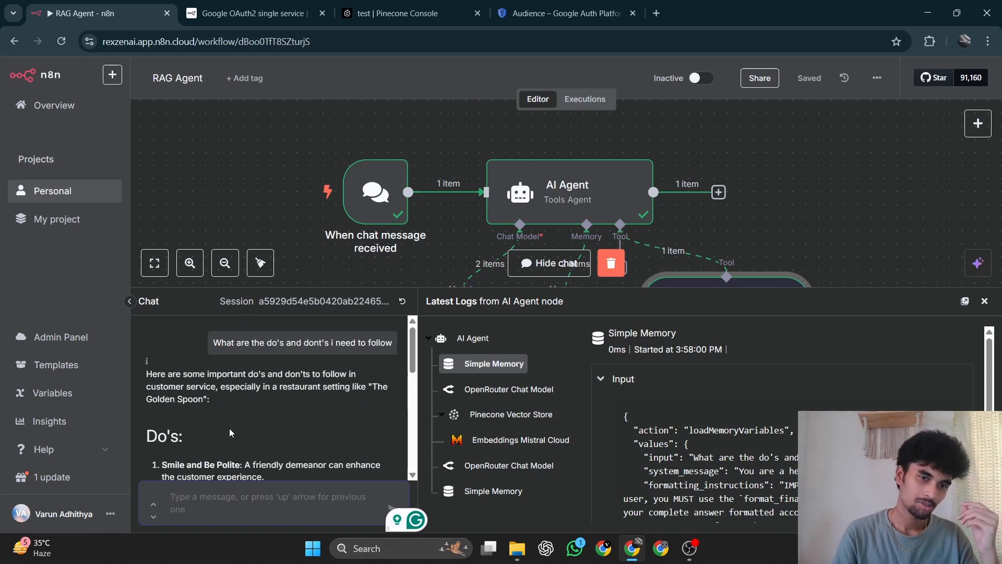